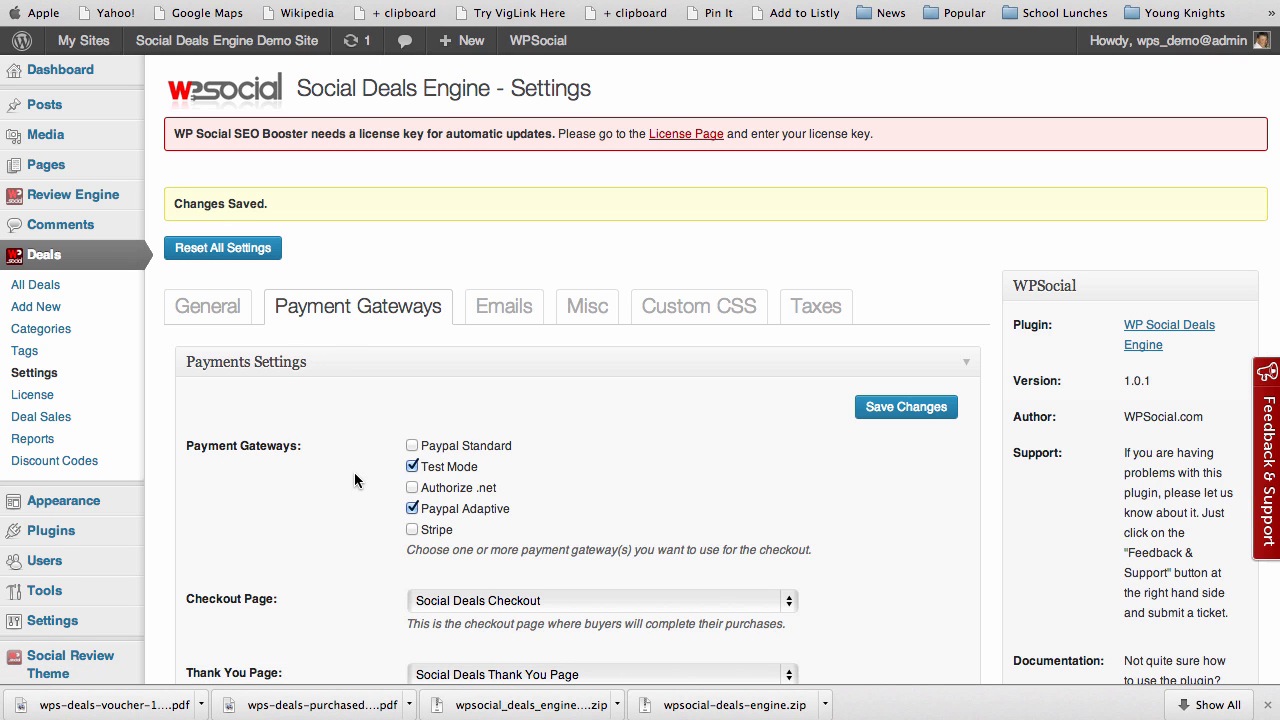
Enter a sample address in the plugin's PayPal email field, then delete it again
scroll(354, 473, down, 2)
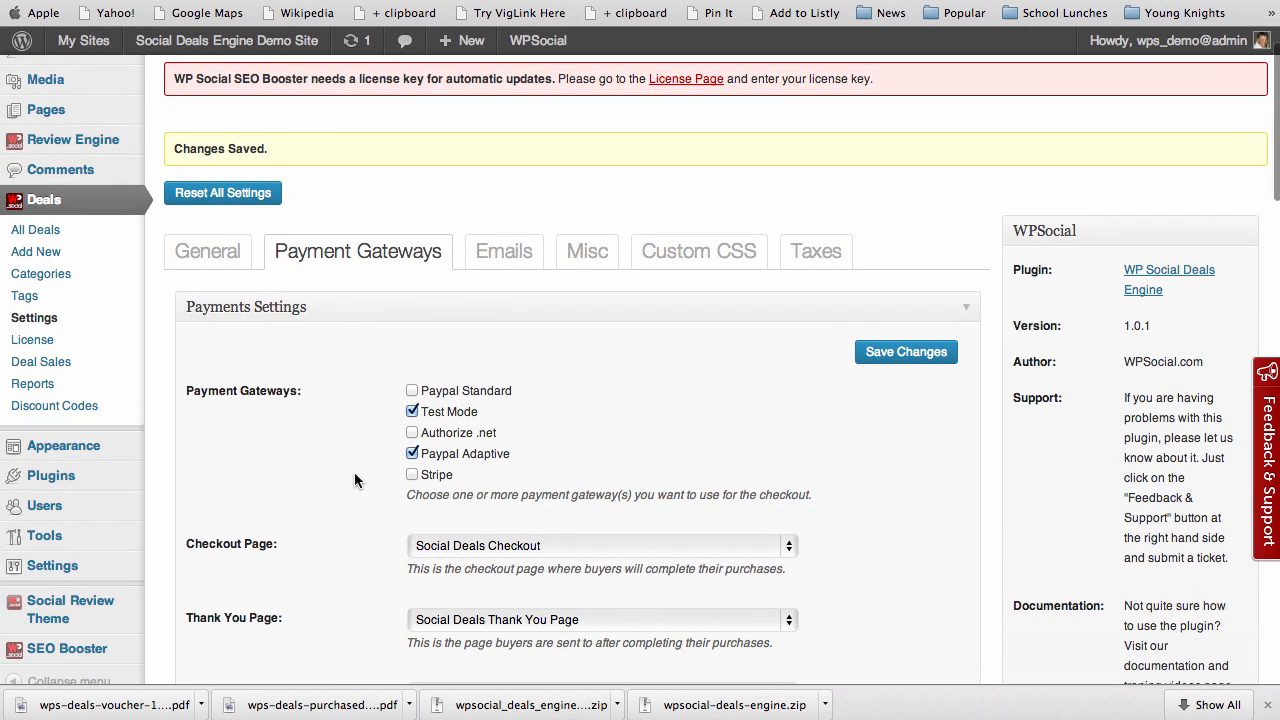
scroll(354, 472, down, 2)
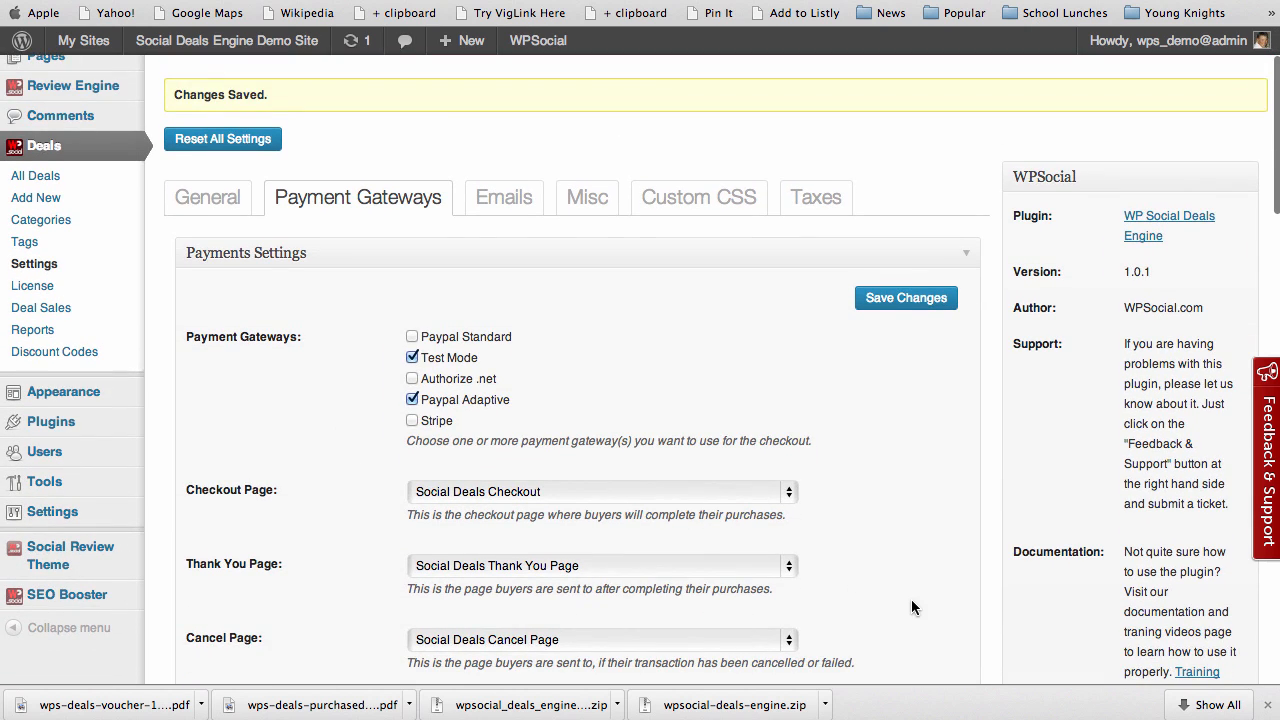
scroll(911, 600, down, 3)
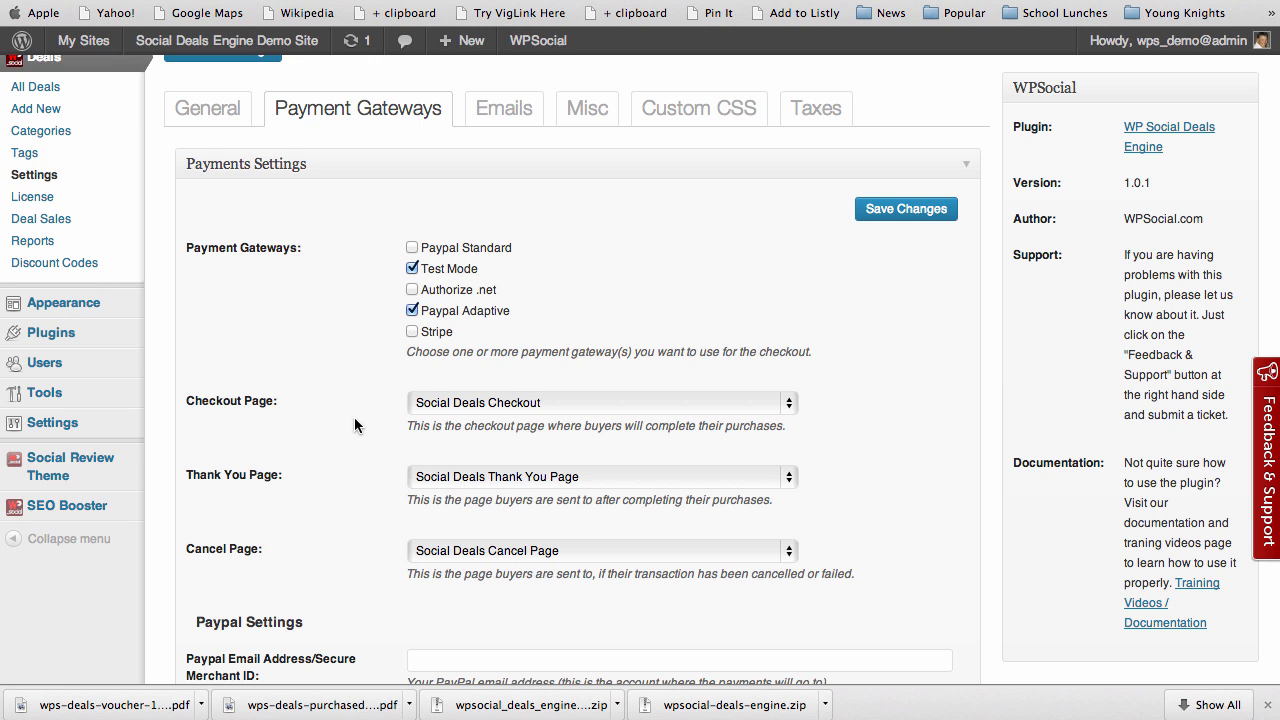
scroll(354, 417, down, 1)
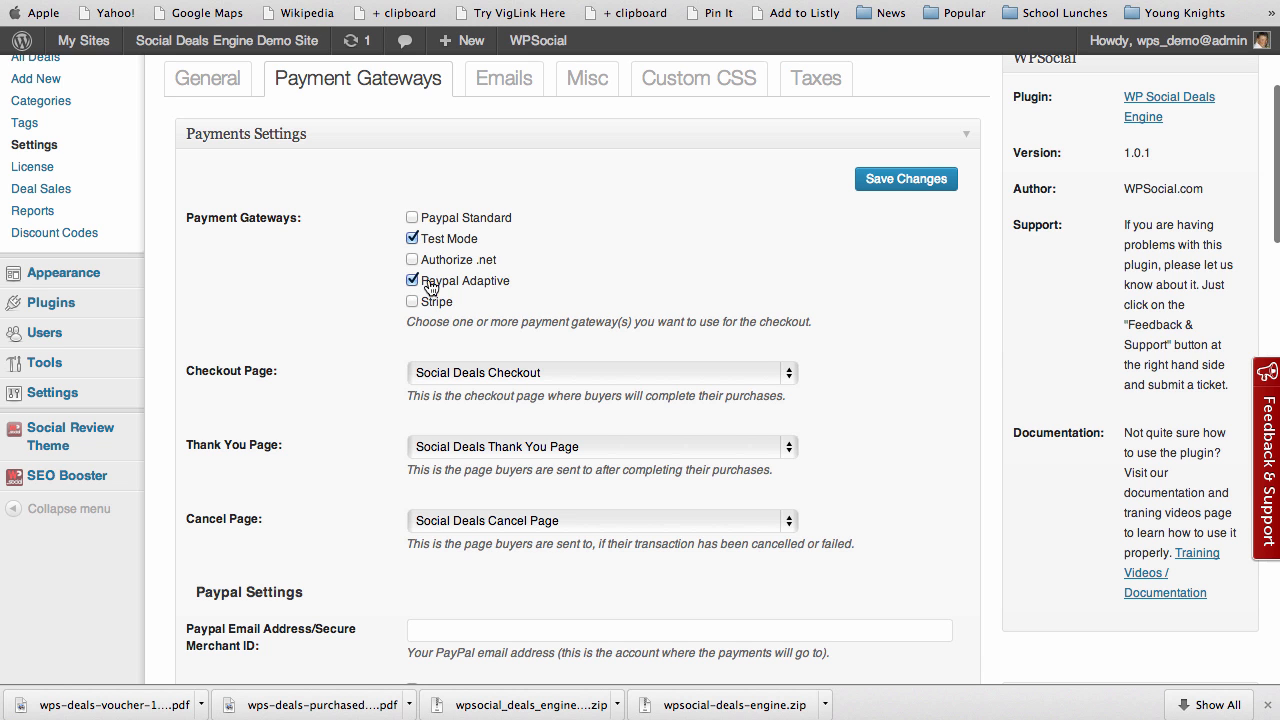
scroll(347, 391, down, 5)
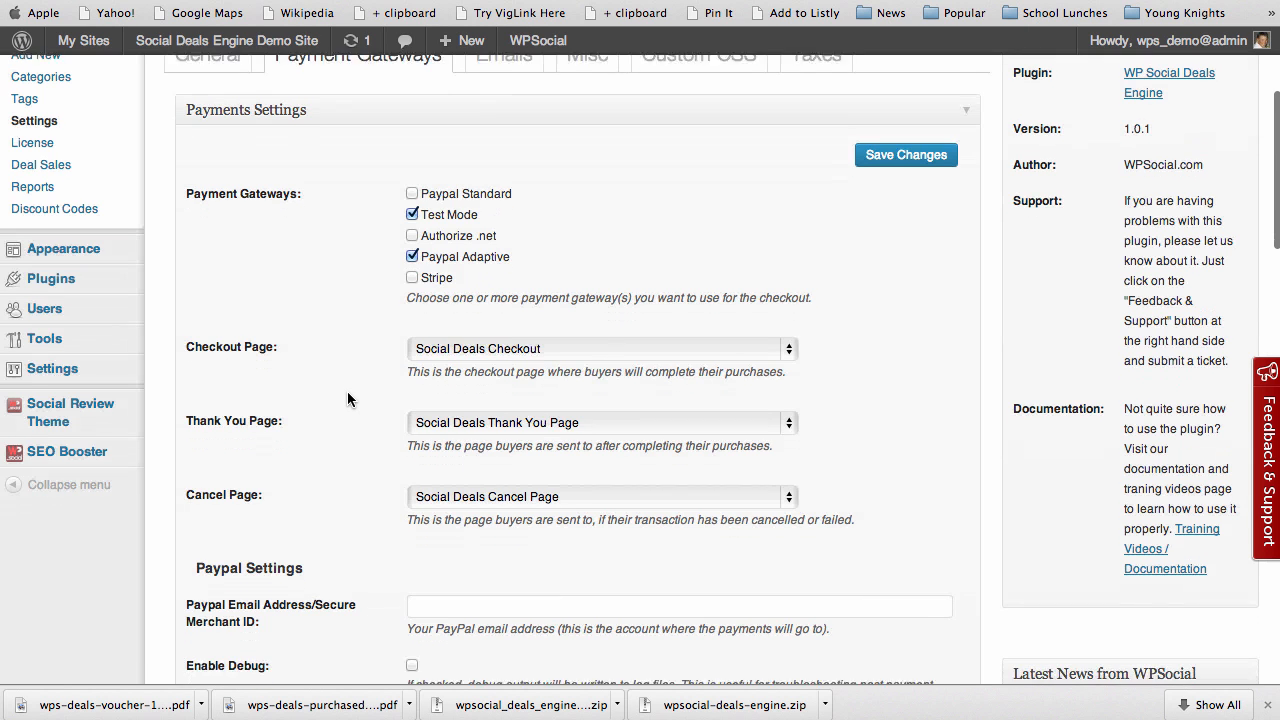
scroll(347, 399, down, 2)
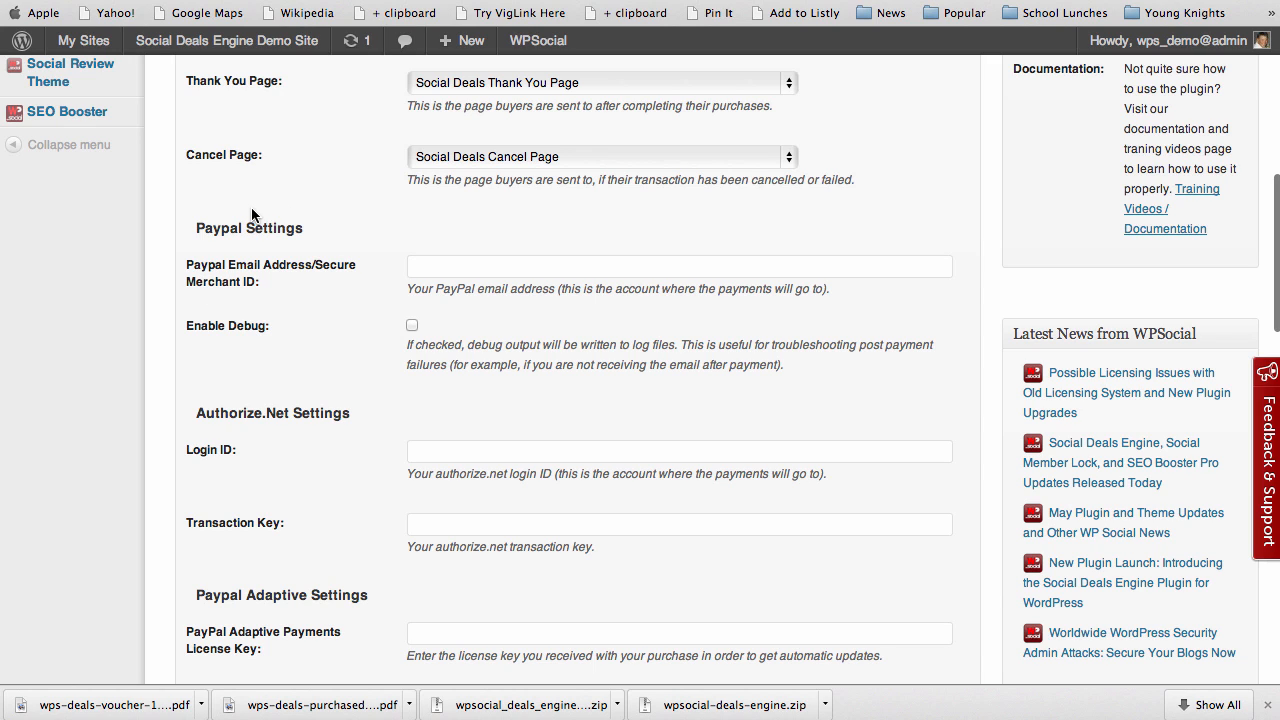
click(462, 263)
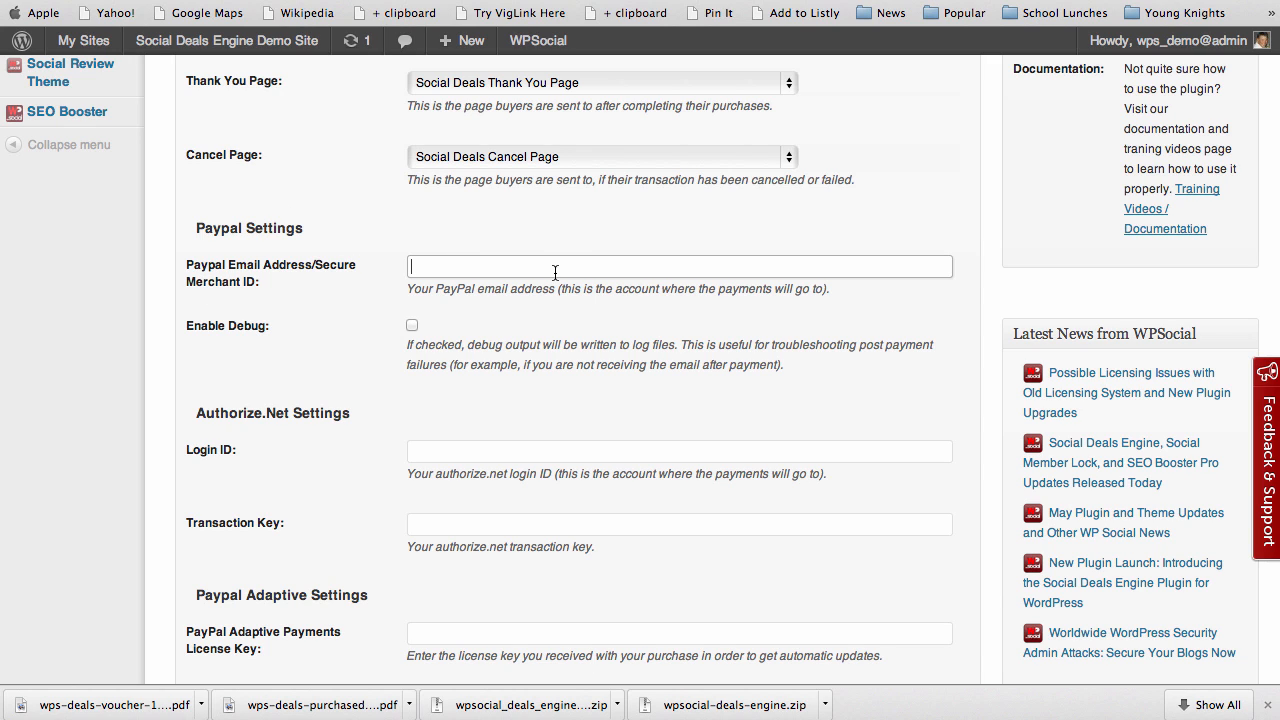
text(yourpaypal@email.com)
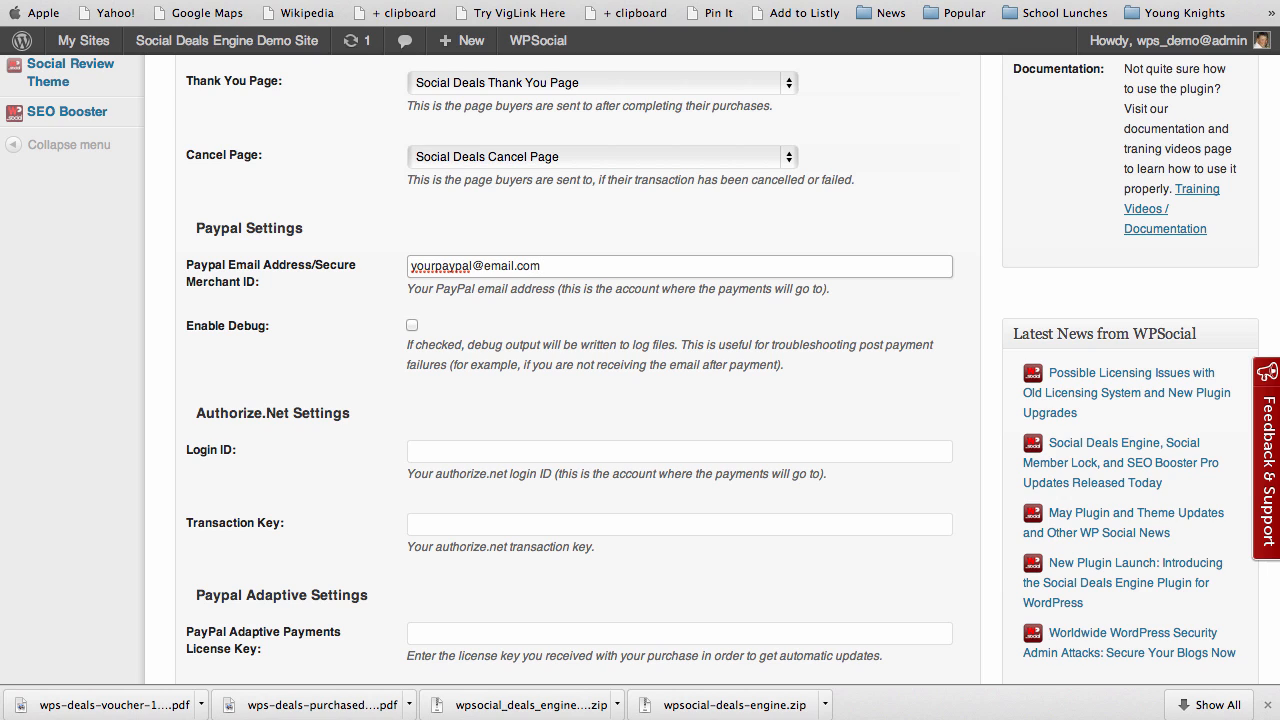
drag(552, 266, 281, 262)
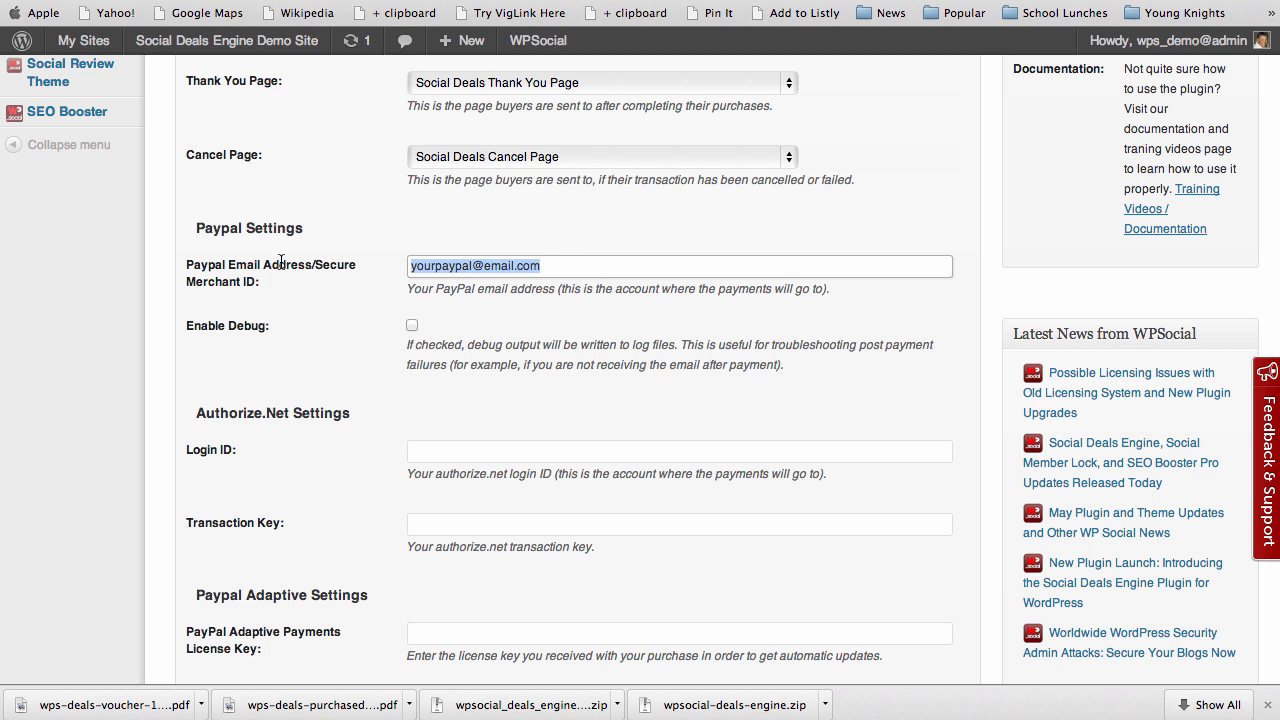
key(BackSpace)
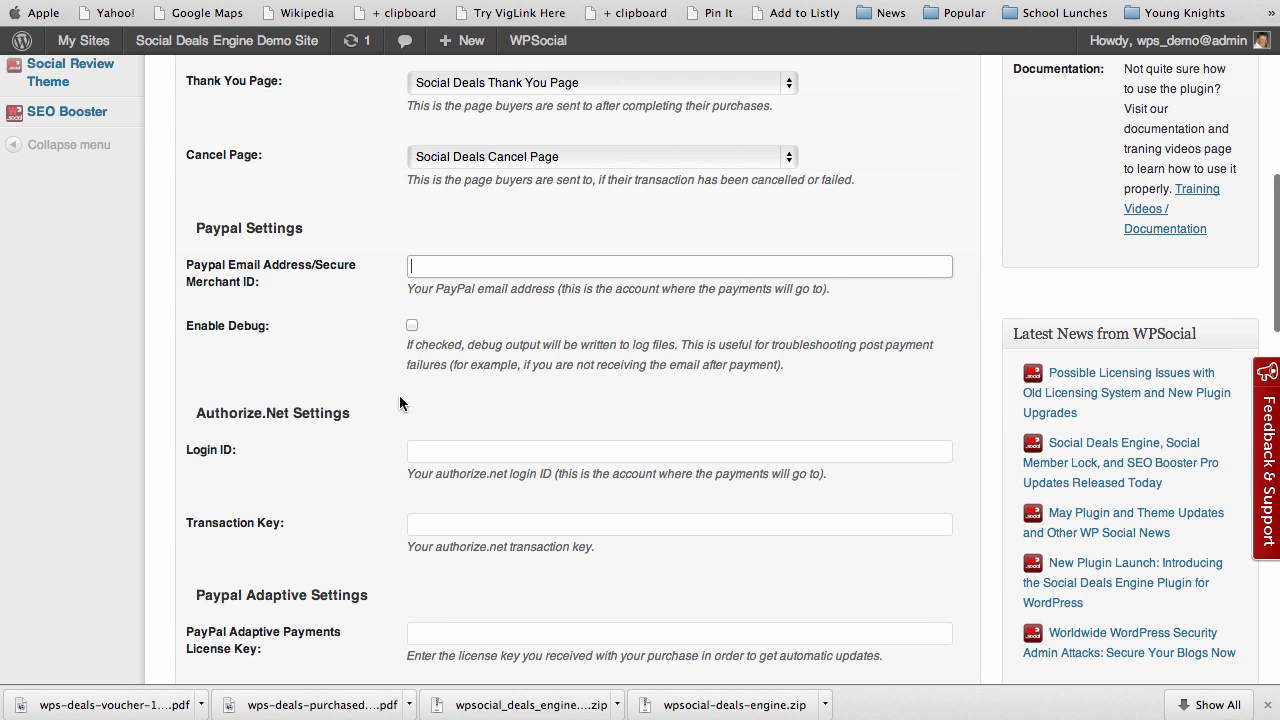
scroll(391, 424, down, 3)
scroll(391, 431, down, 5)
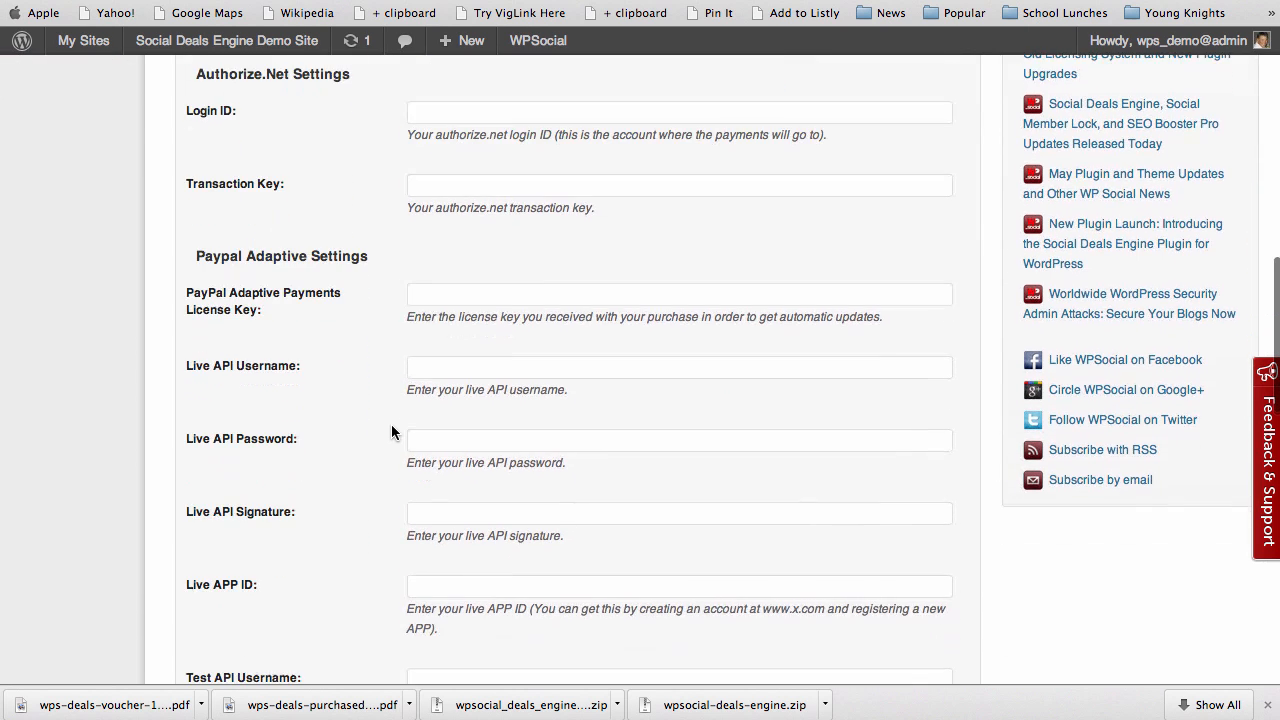
scroll(391, 431, down, 2)
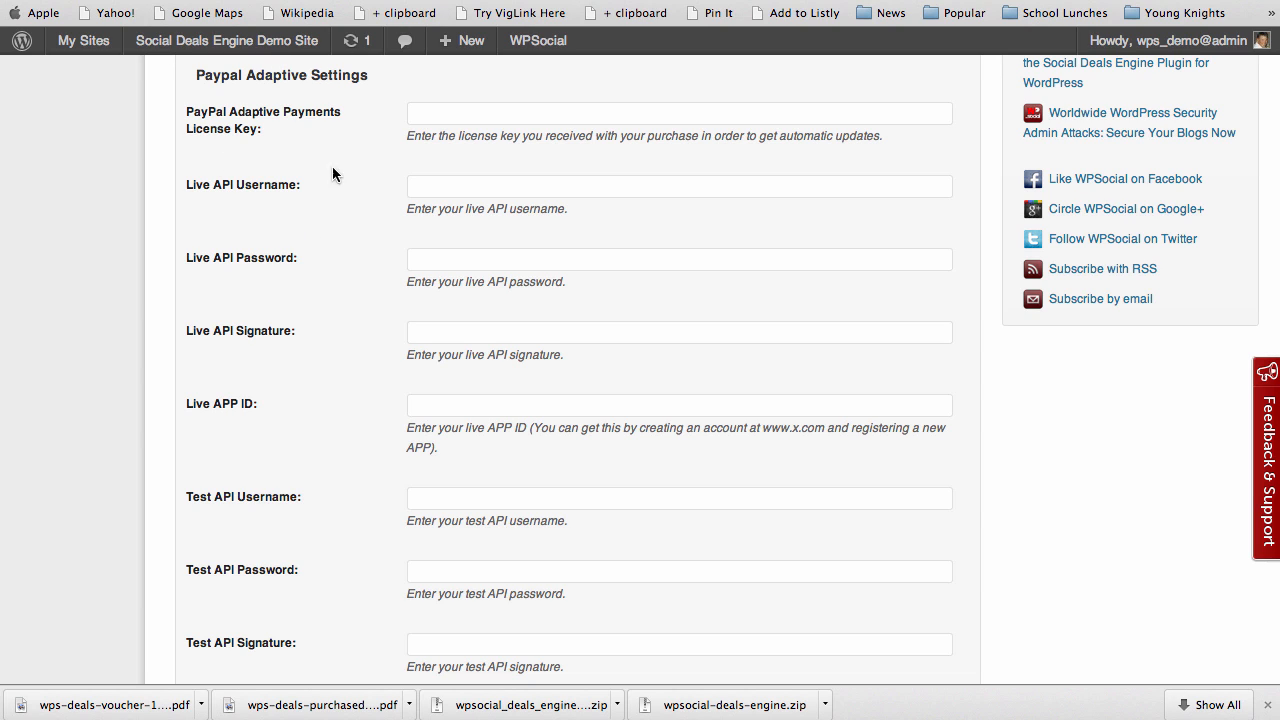
click(495, 117)
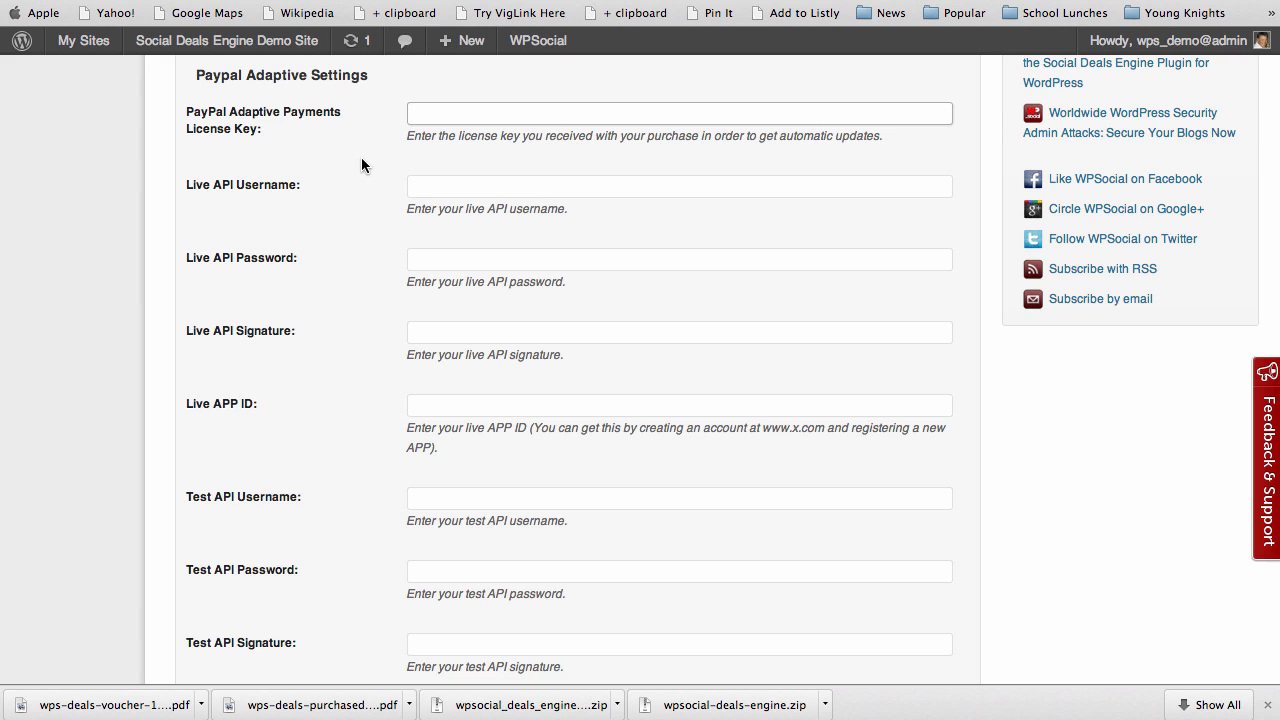
click(520, 119)
scroll(371, 258, down, 3)
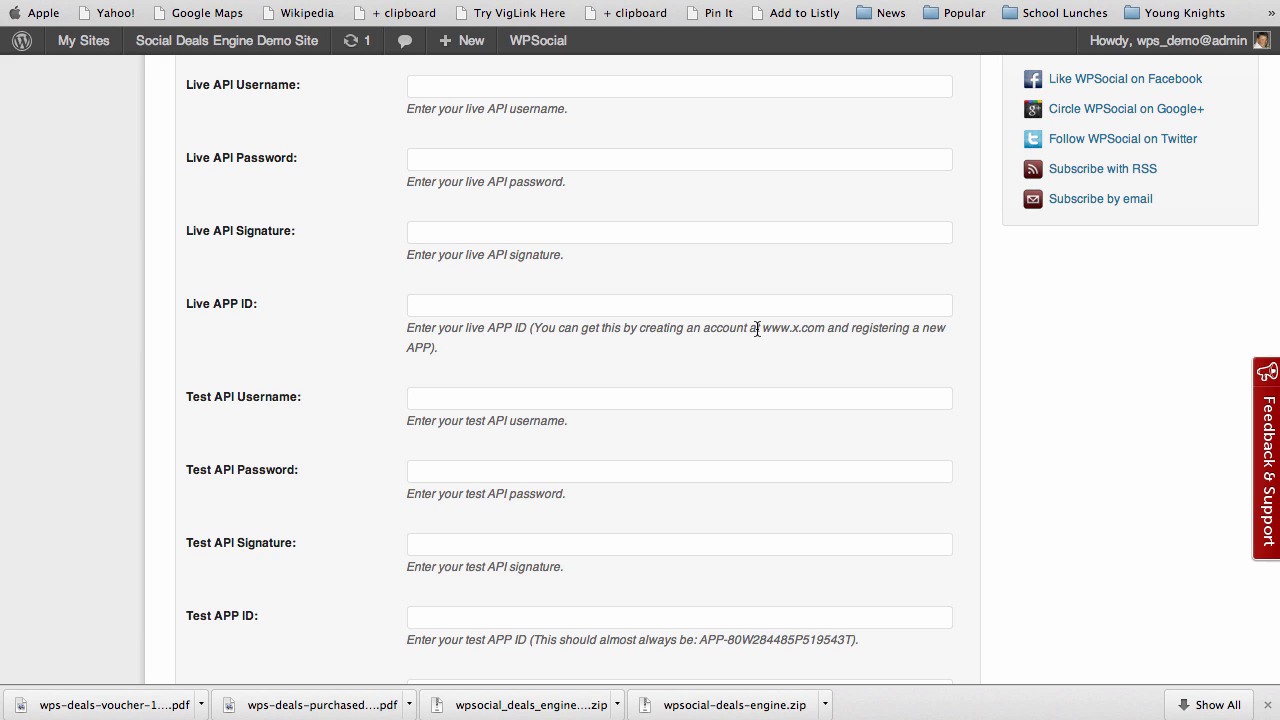
drag(762, 329, 837, 330)
click(829, 331)
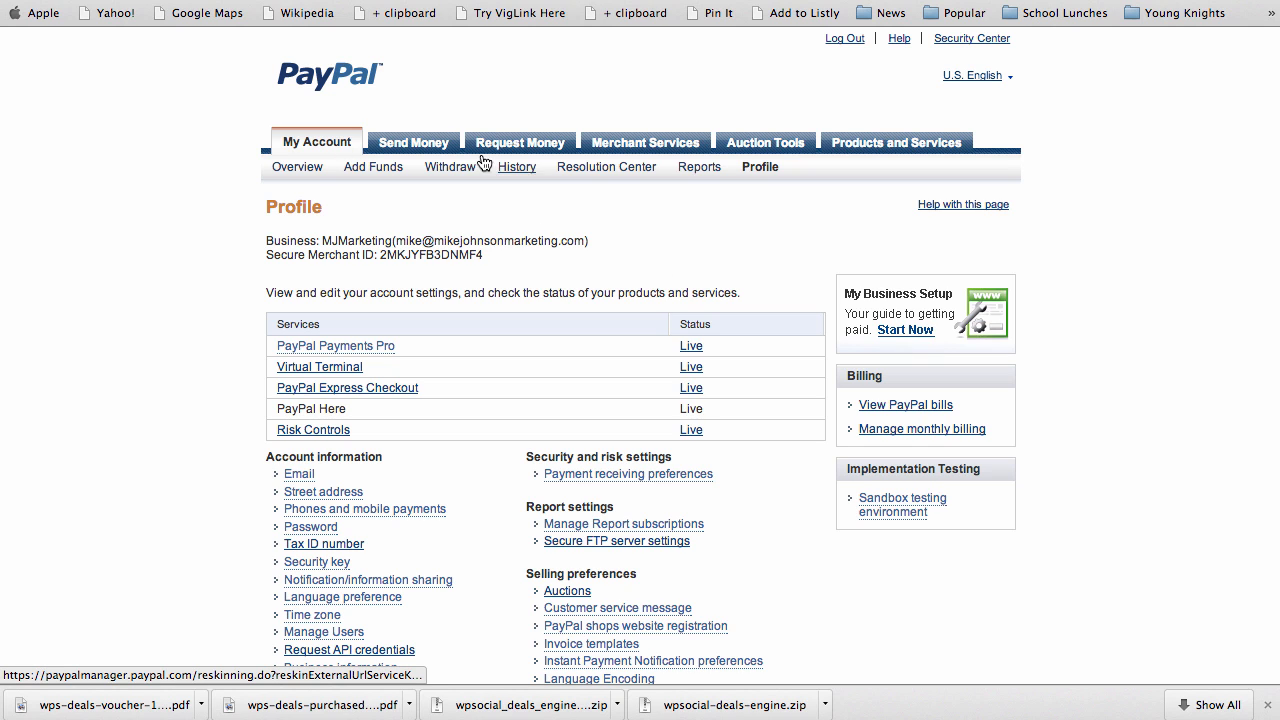
Reload the PayPal Profile page and scroll to its Account information links
click(757, 168)
scroll(202, 437, down, 3)
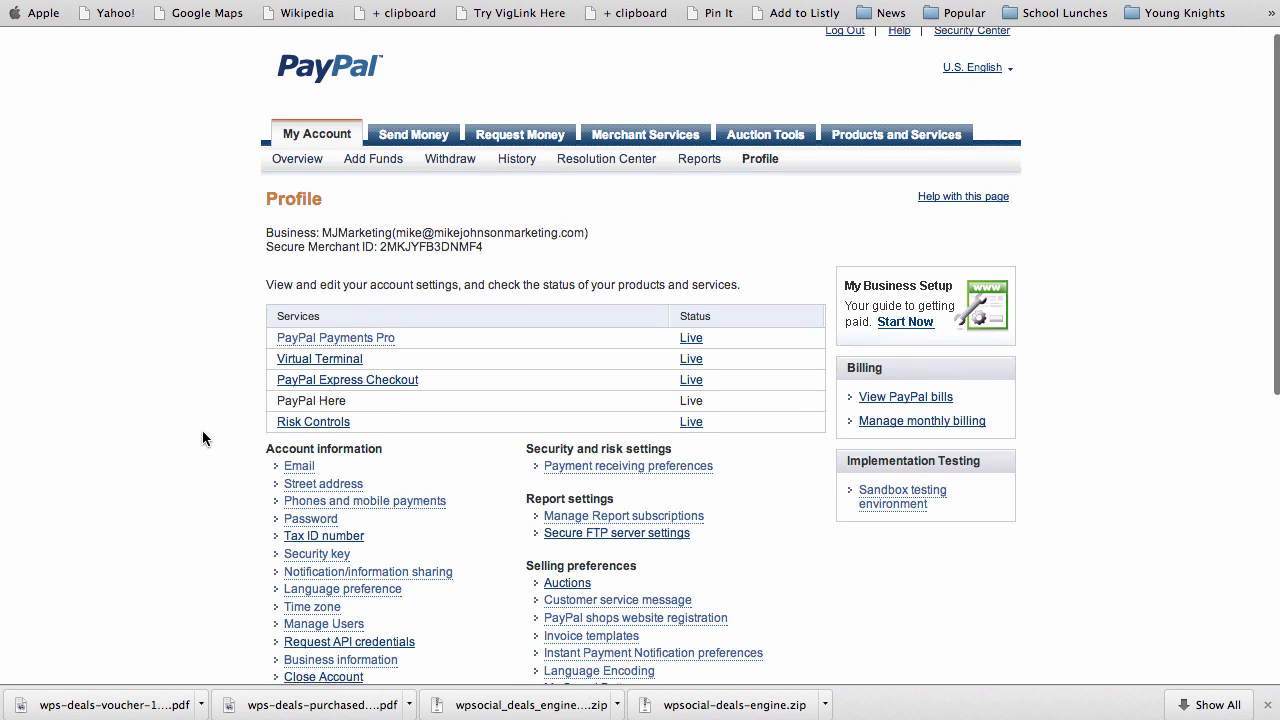
scroll(203, 437, down, 5)
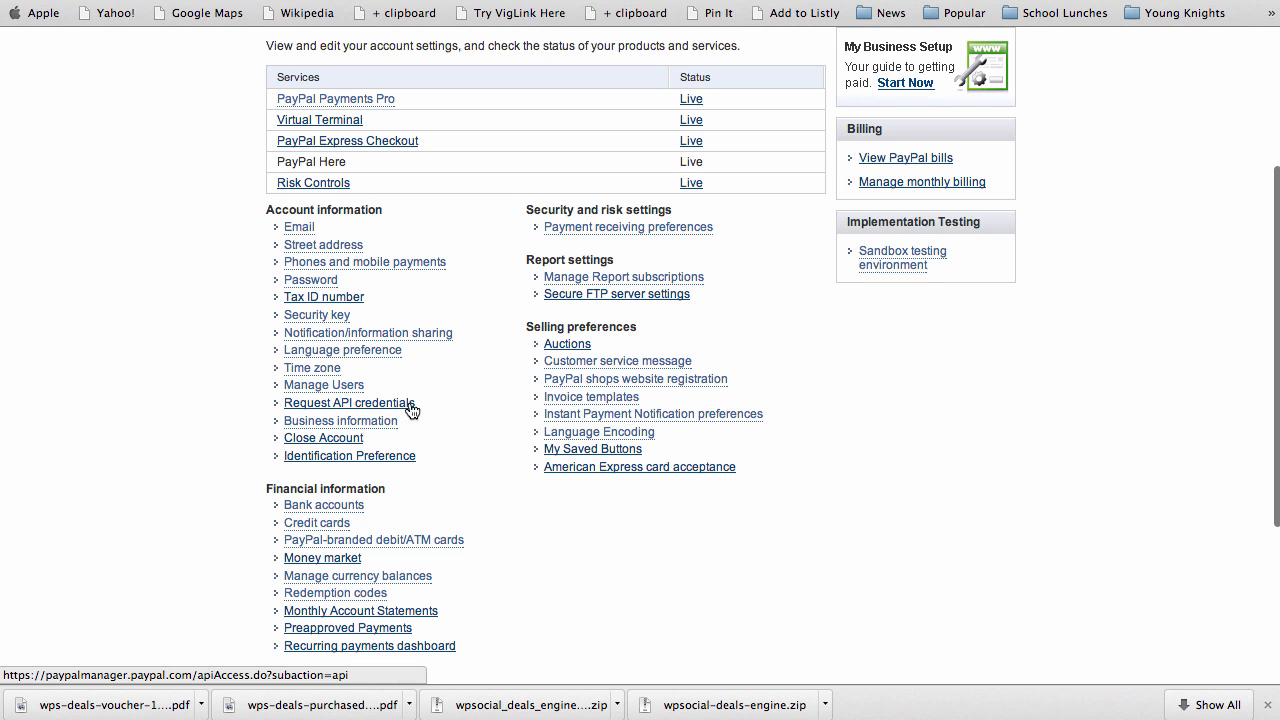
Open Request API credentials, highlight the Option 1 - PayPal API heading, and choose its credentials setup
click(372, 403)
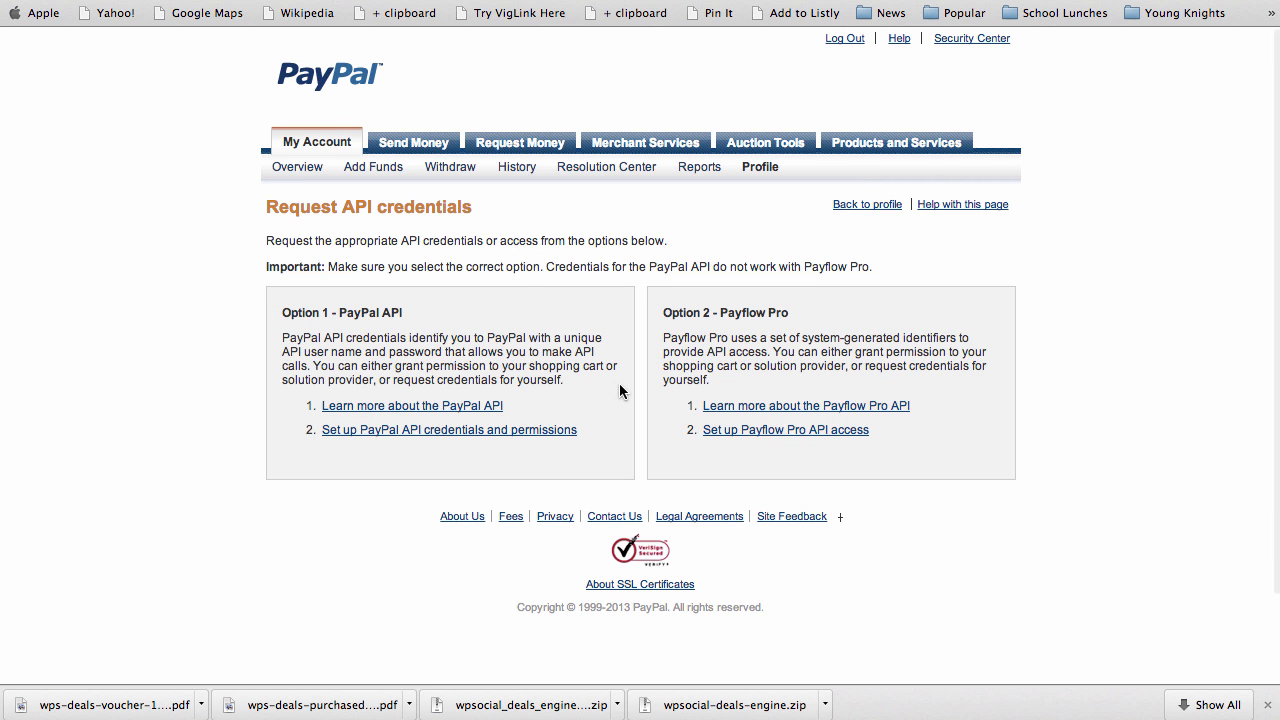
drag(282, 313, 412, 316)
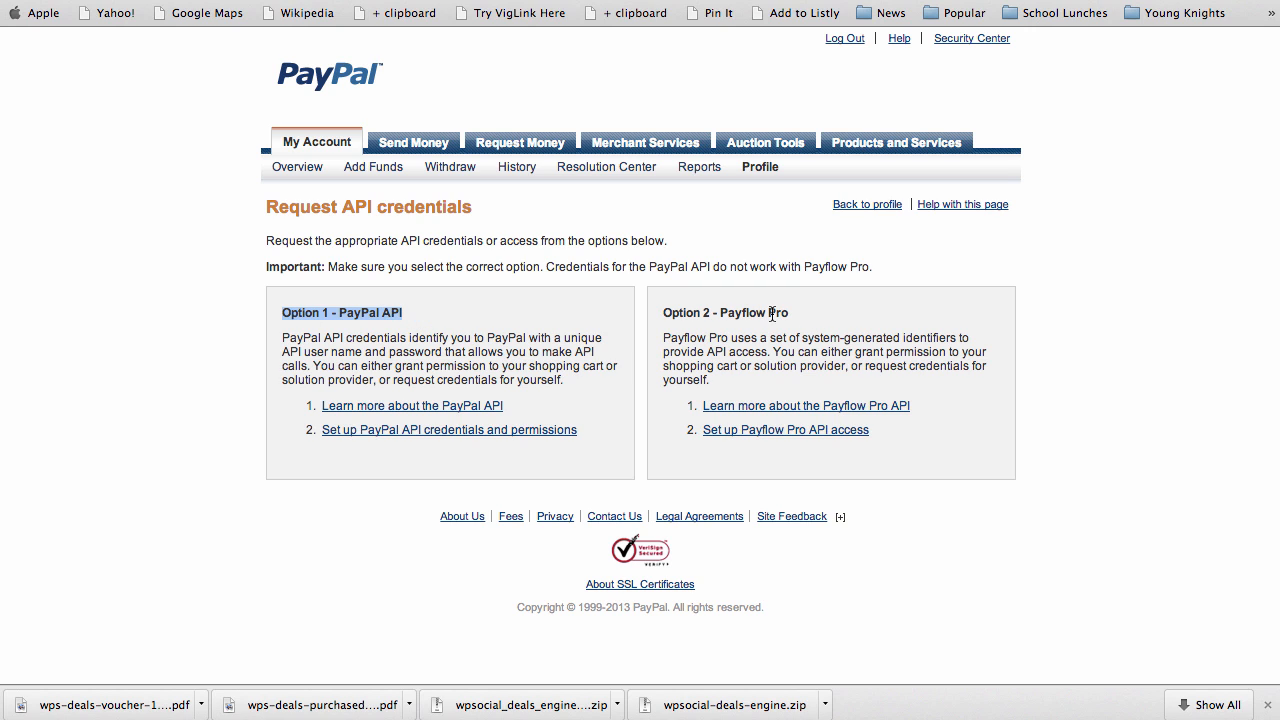
click(406, 337)
drag(340, 313, 412, 312)
click(391, 359)
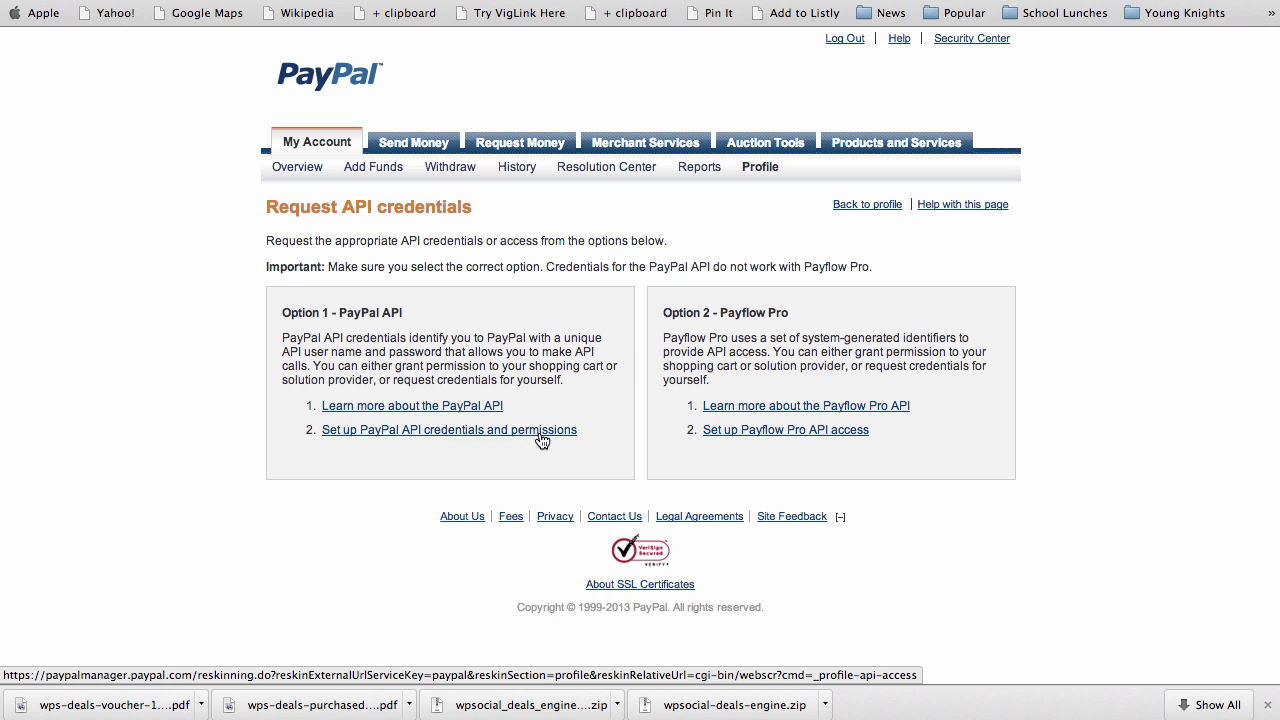
click(453, 433)
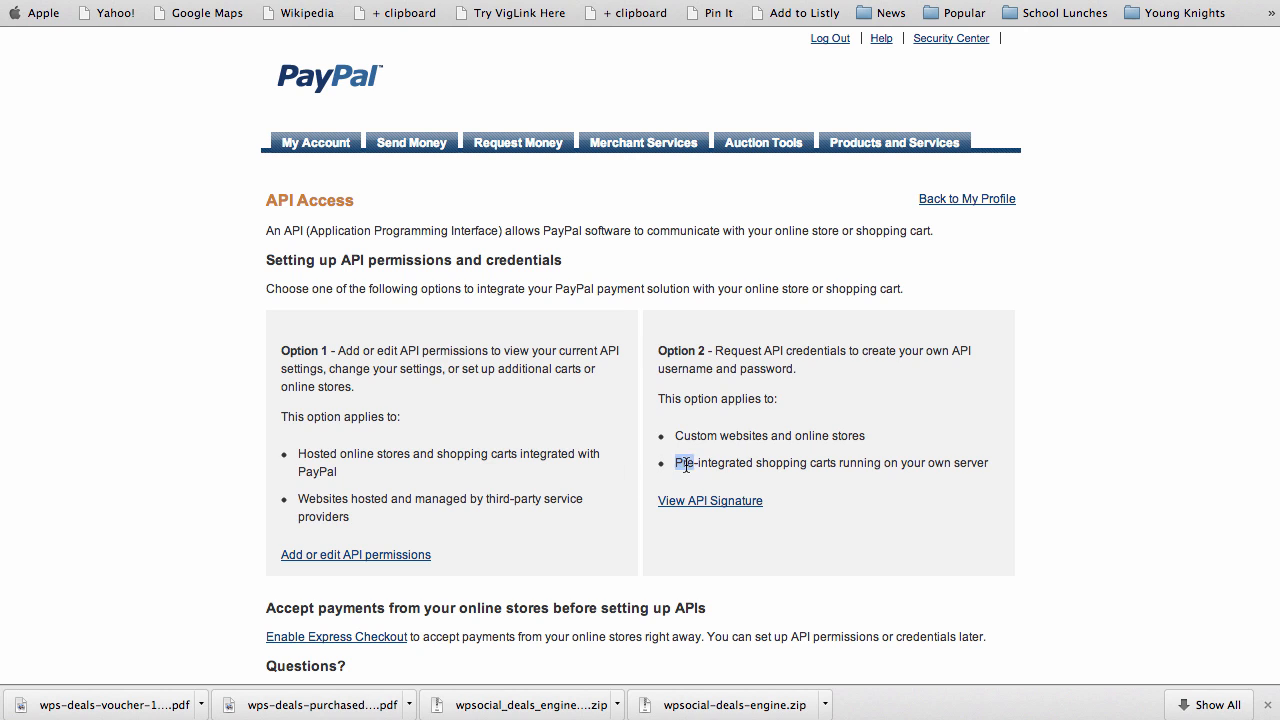
Highlight the Option 2 bullet about pre-integrated shopping carts on the API Access page
triple_click(679, 463)
drag(874, 476, 990, 464)
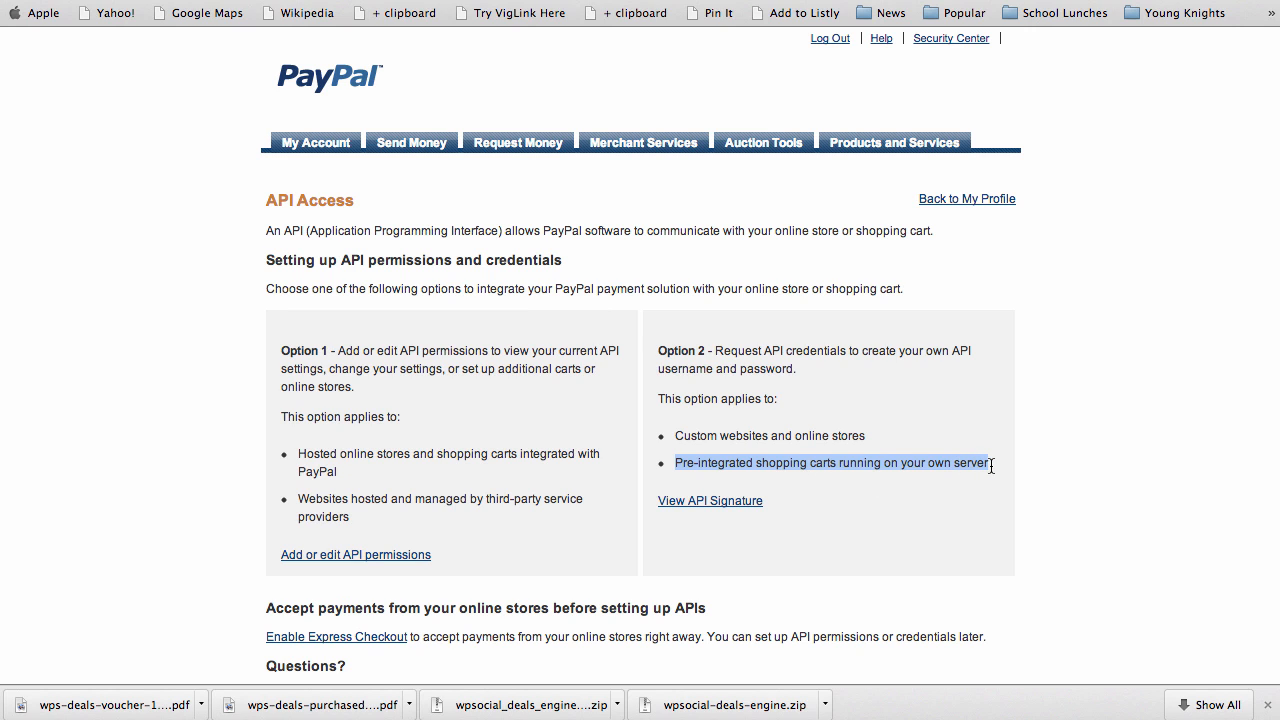
click(824, 522)
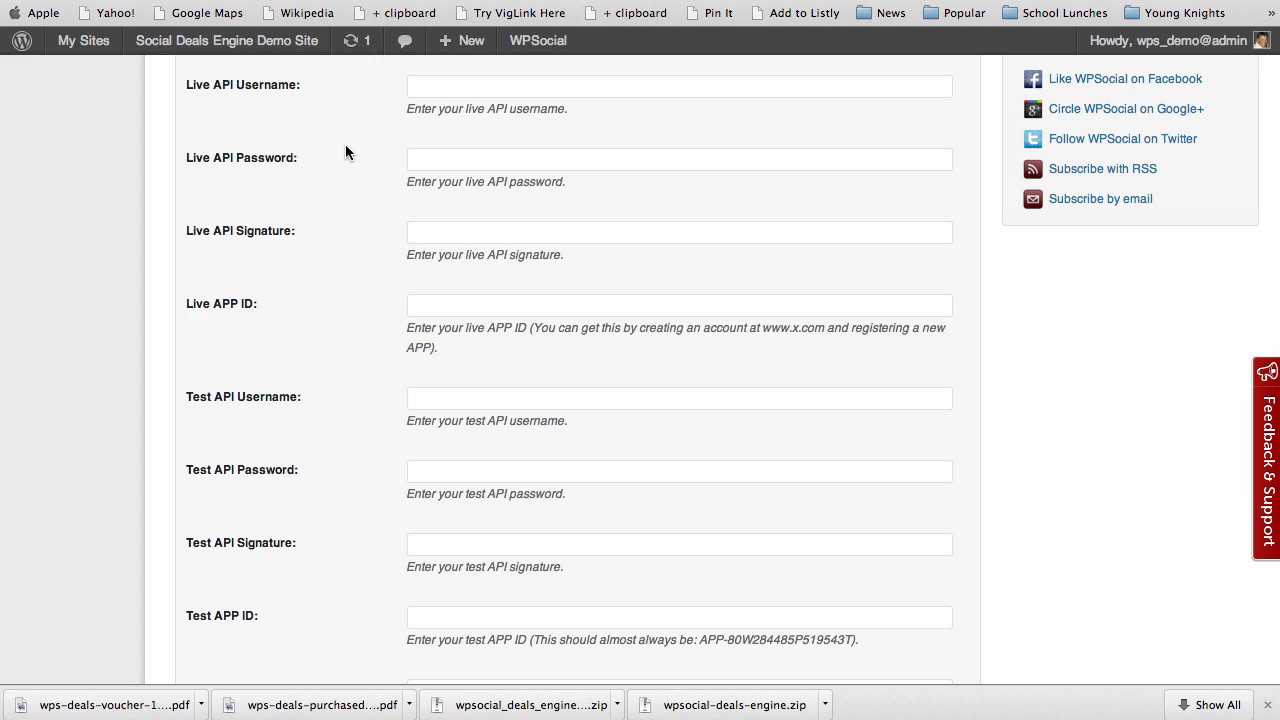
click(442, 88)
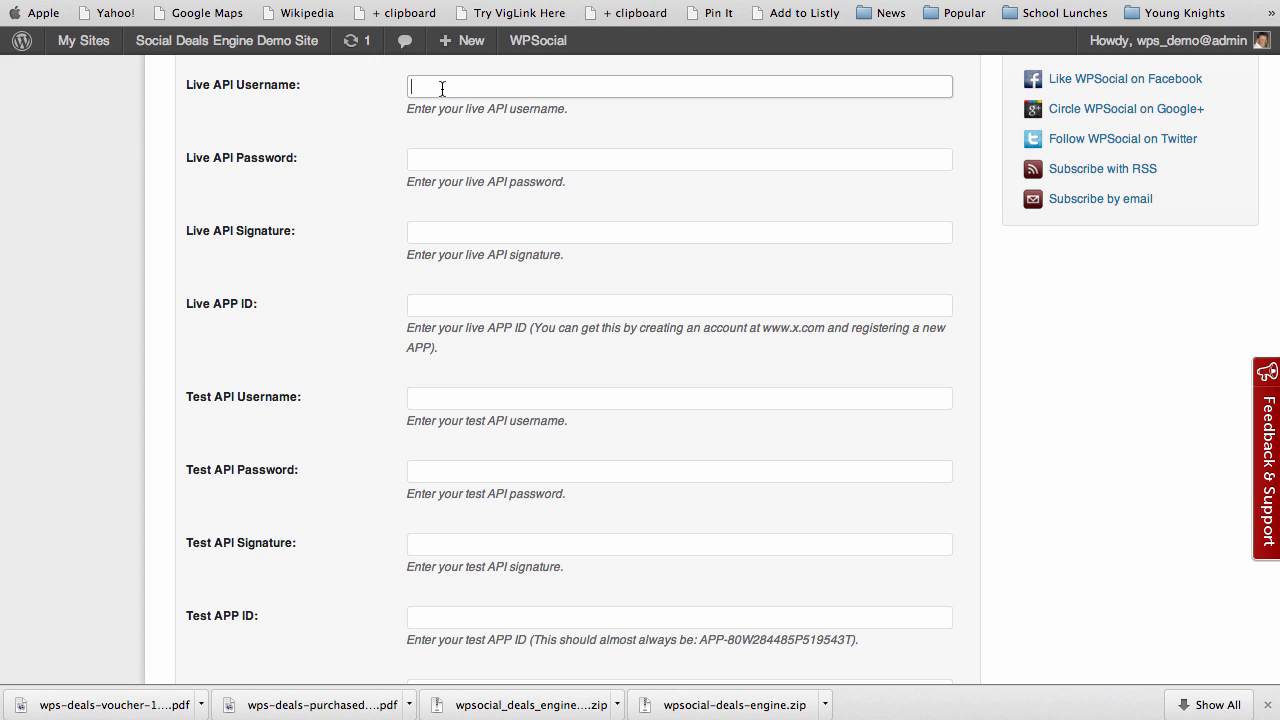
click(435, 159)
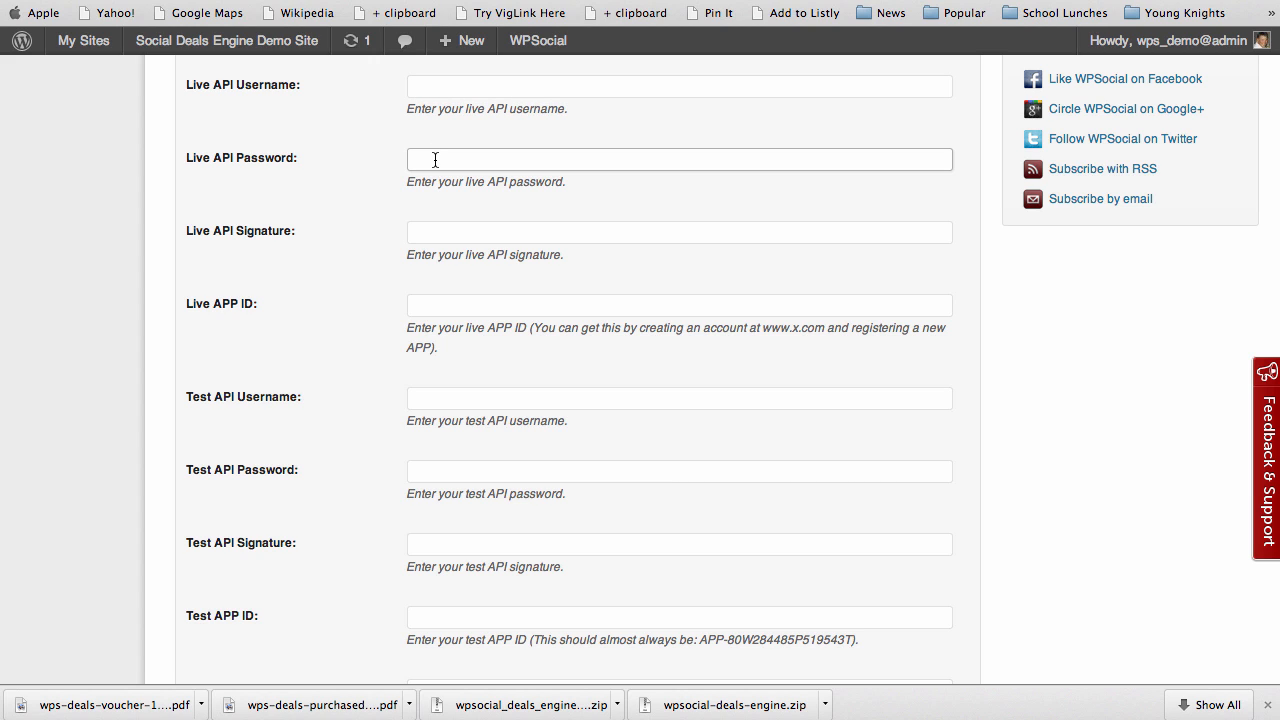
click(420, 400)
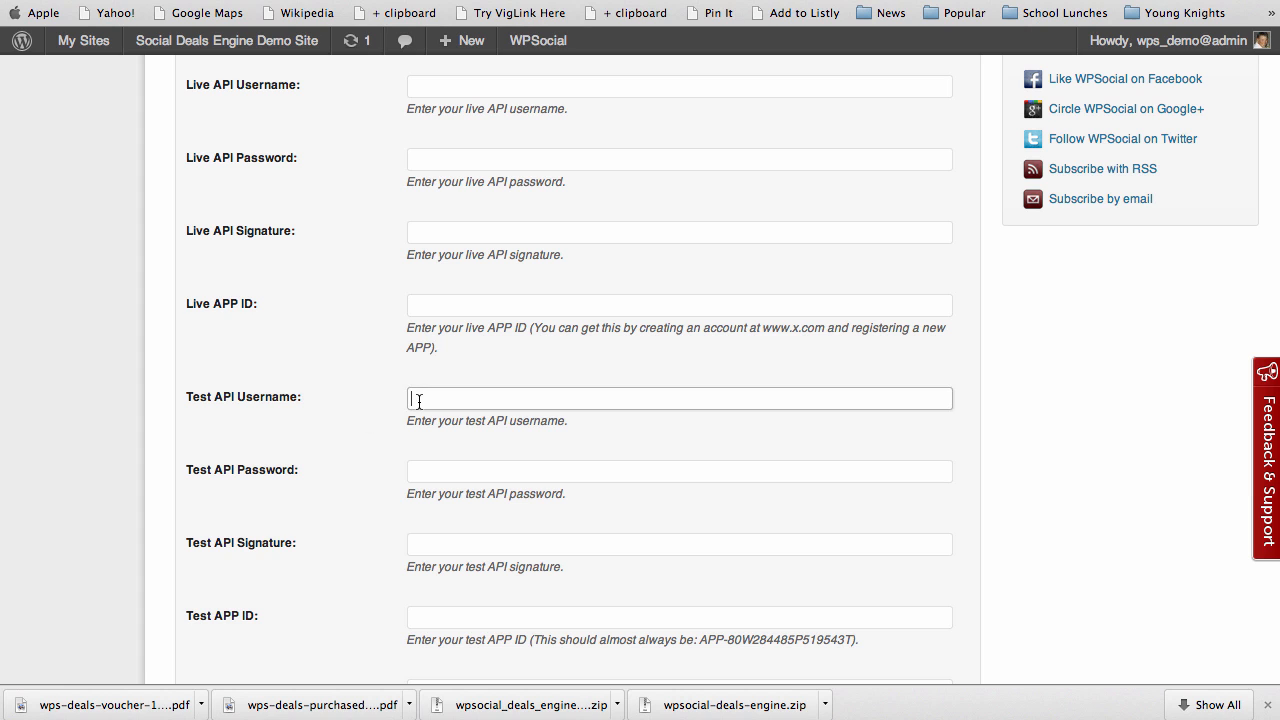
click(435, 471)
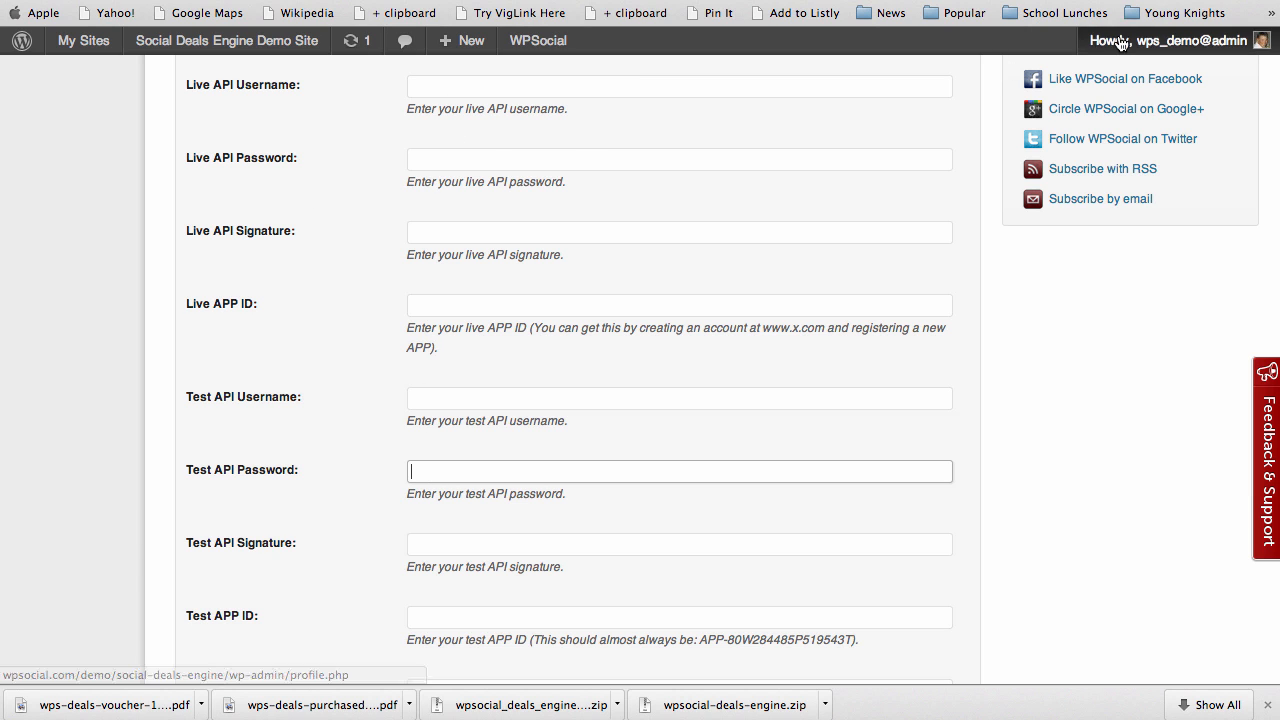
click(560, 1)
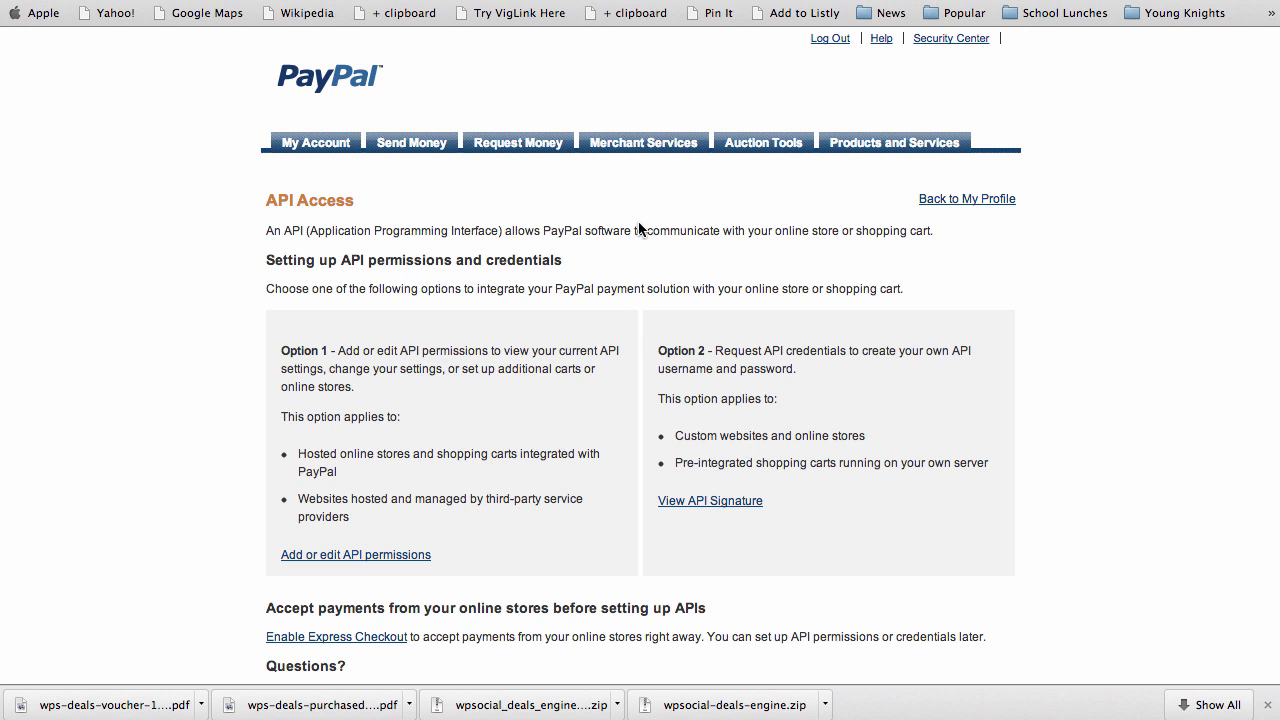
drag(265, 201, 352, 202)
click(420, 202)
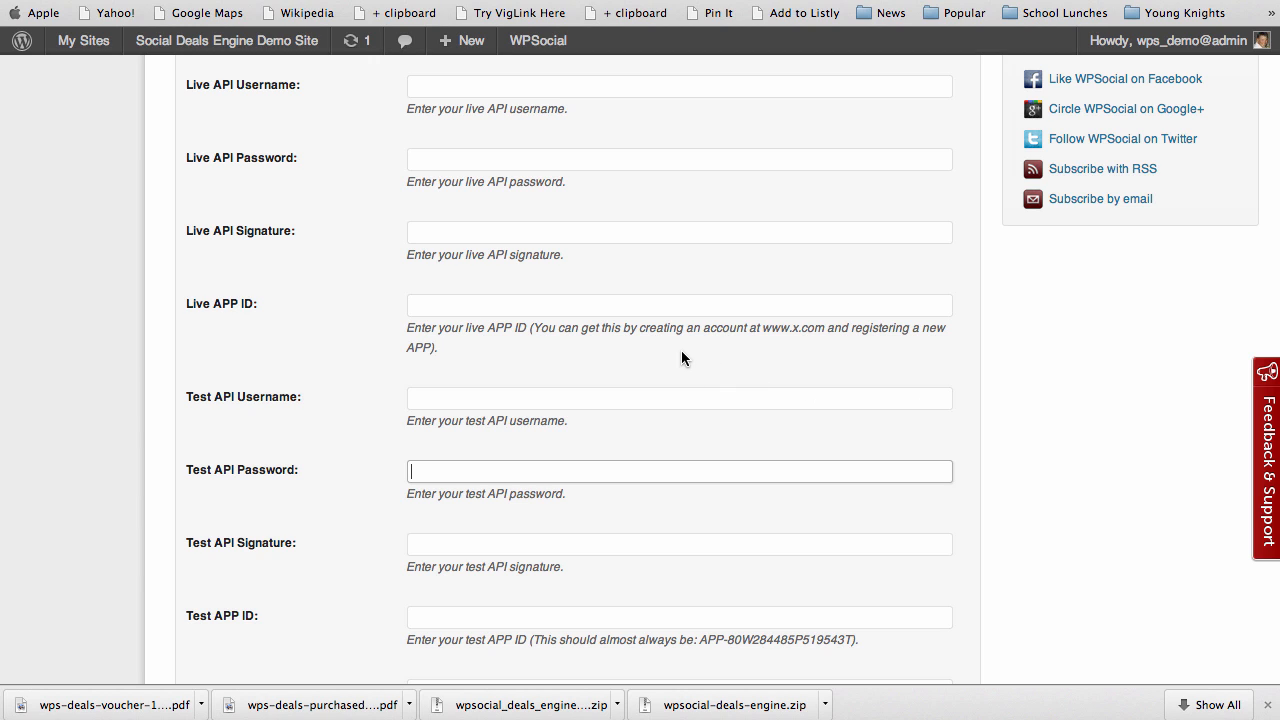
drag(762, 328, 823, 329)
click(746, 357)
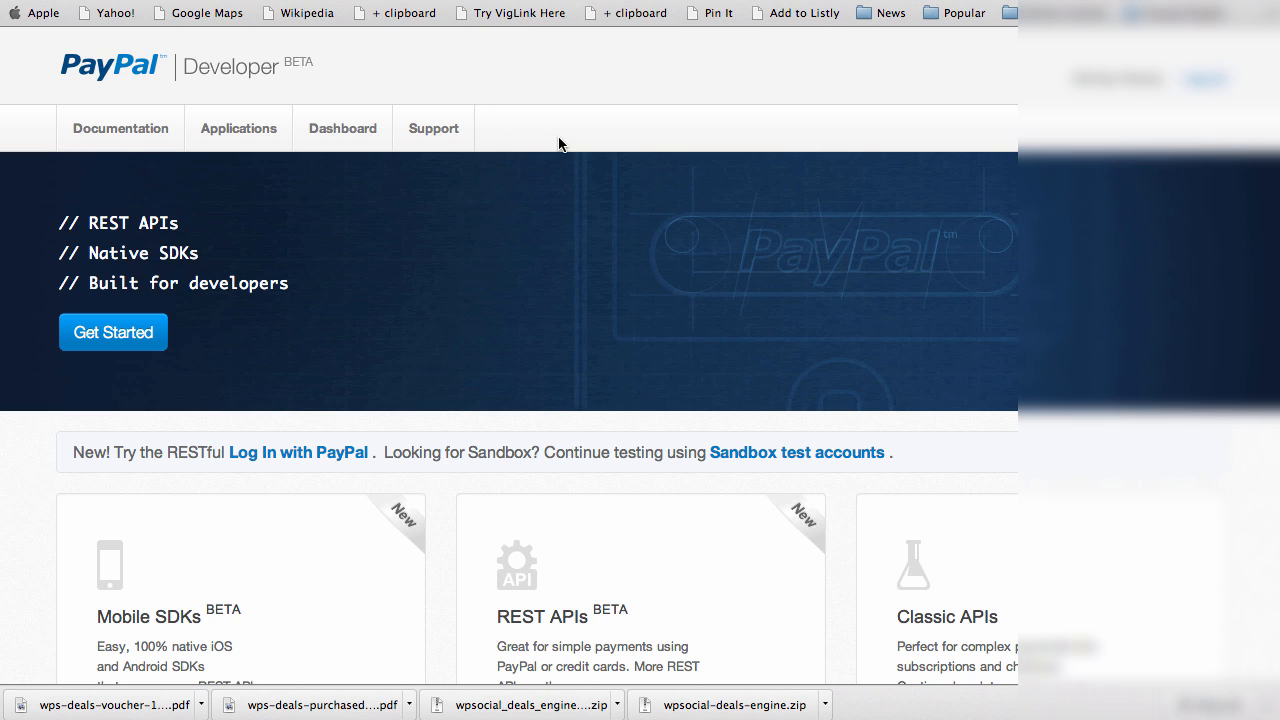
Go from the developer Applications page to the Classic API apps management site
click(243, 136)
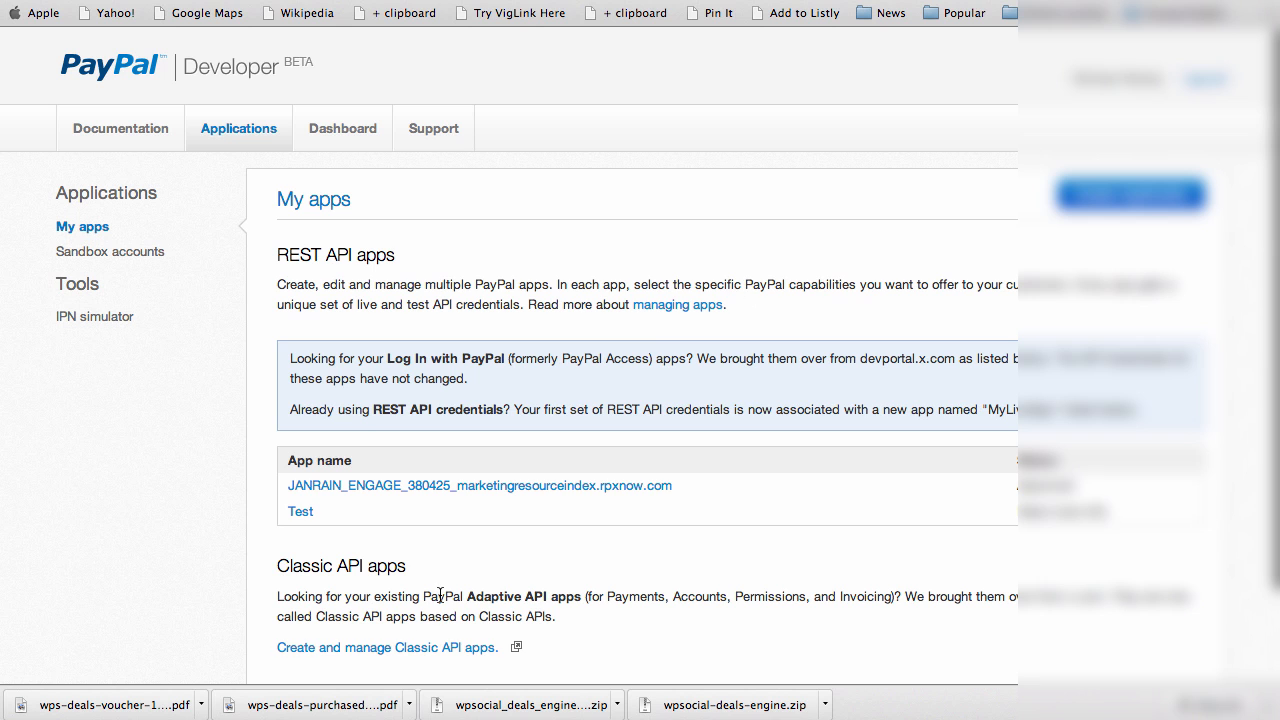
scroll(268, 430, down, 2)
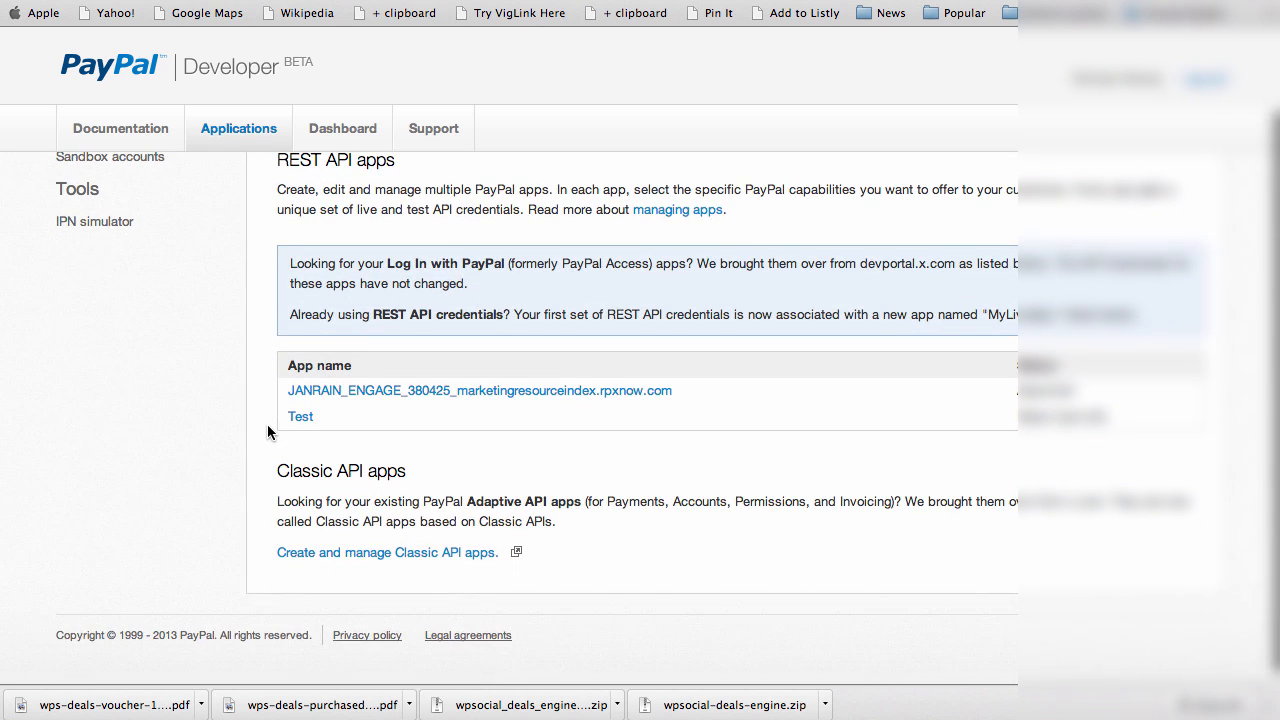
scroll(267, 430, up, 2)
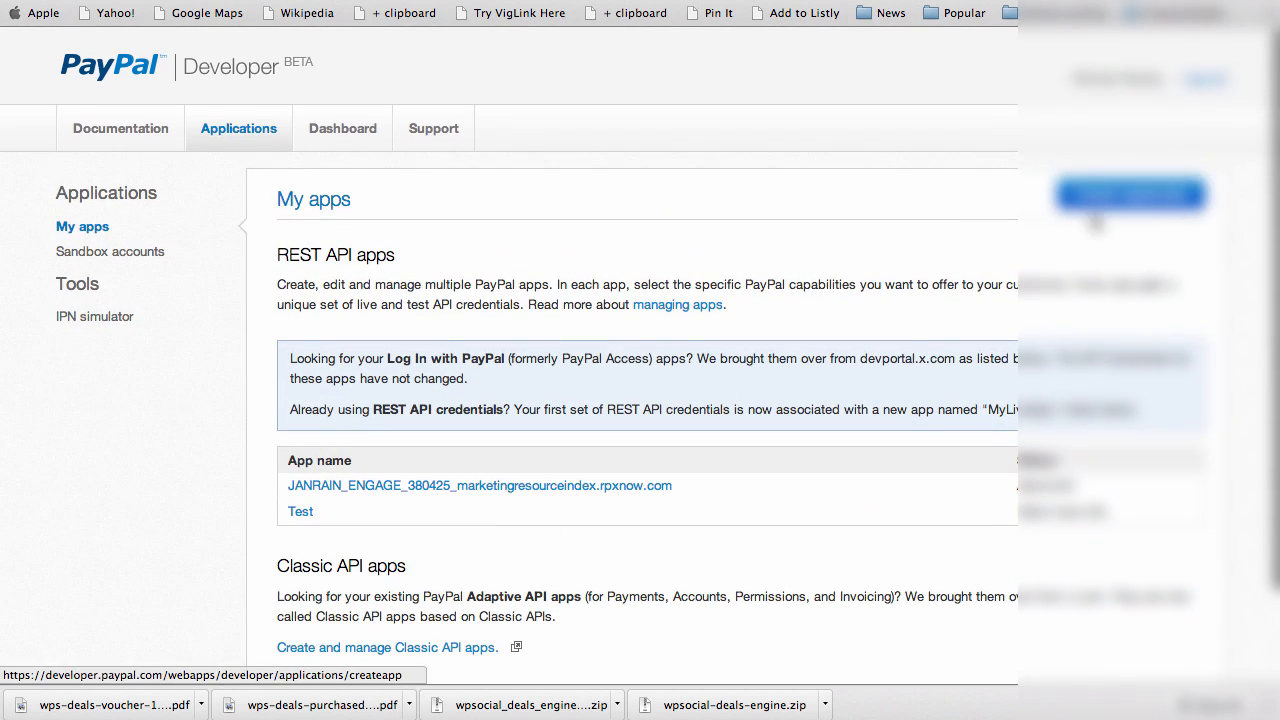
scroll(255, 515, down, 2)
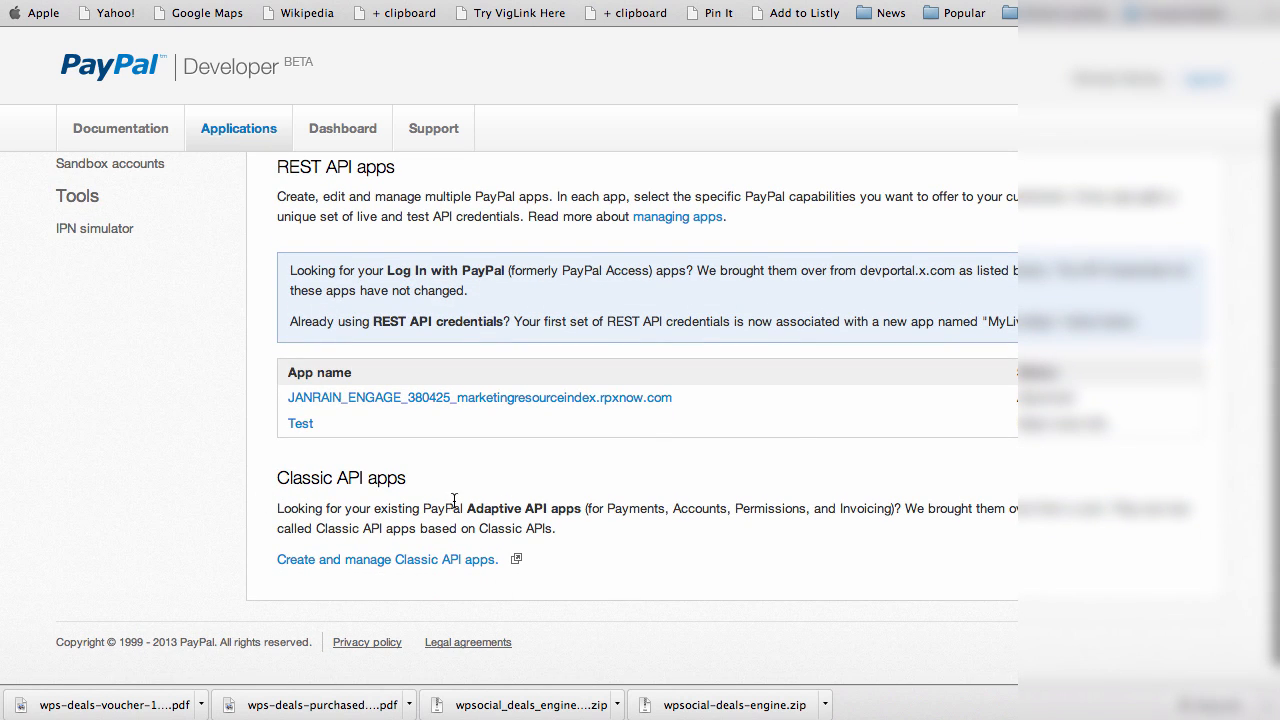
click(343, 563)
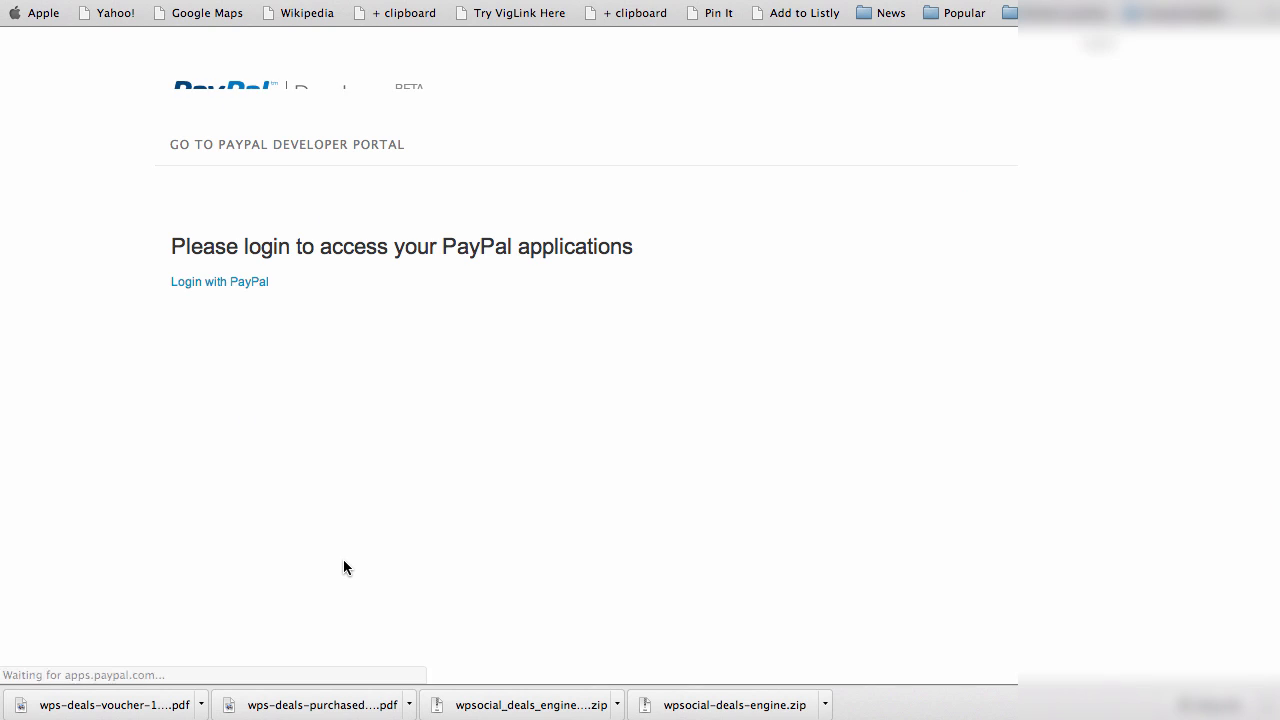
Log in with PayPal and review the Offerz app's Sandbox ID and Live App ID
click(197, 284)
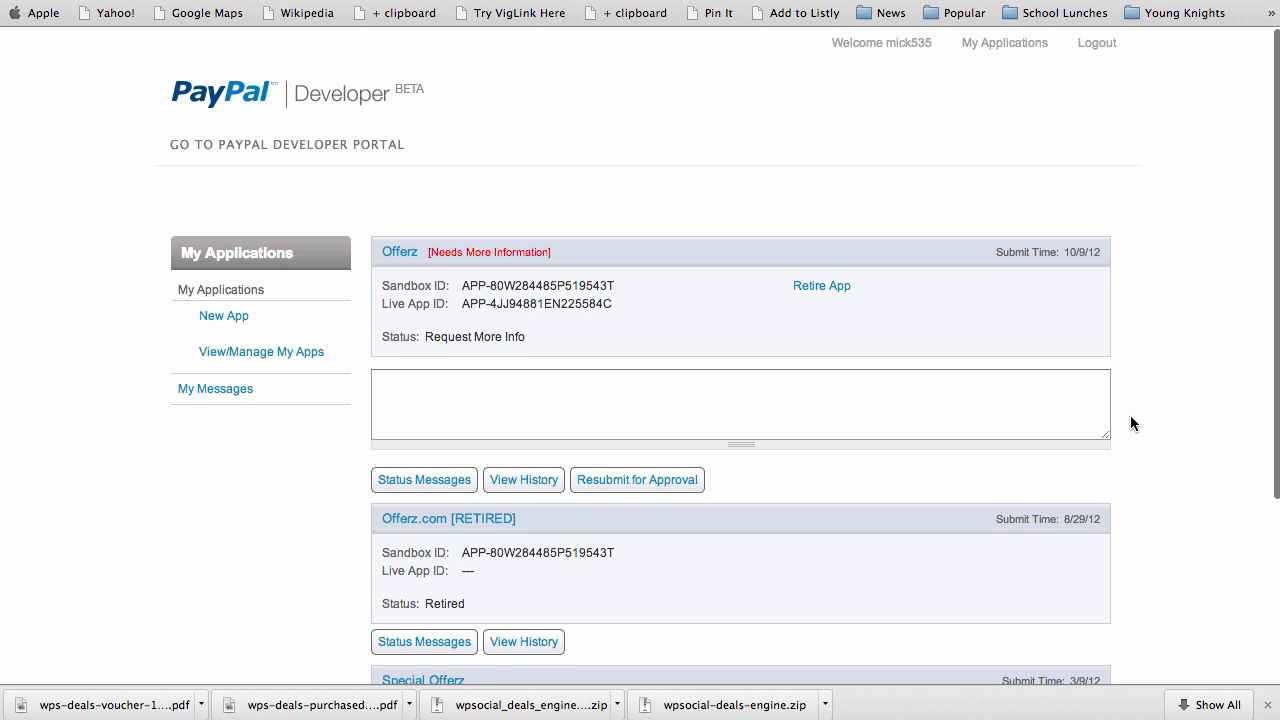
scroll(1130, 416, down, 2)
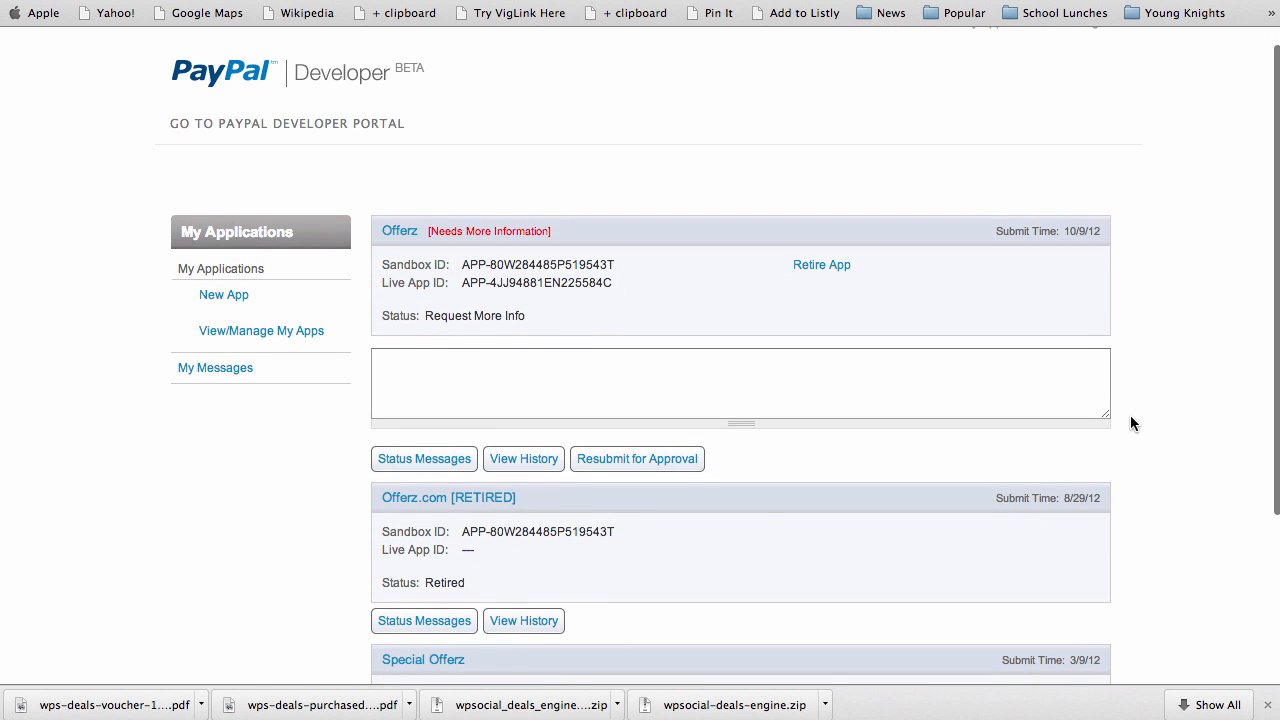
scroll(1130, 415, down, 2)
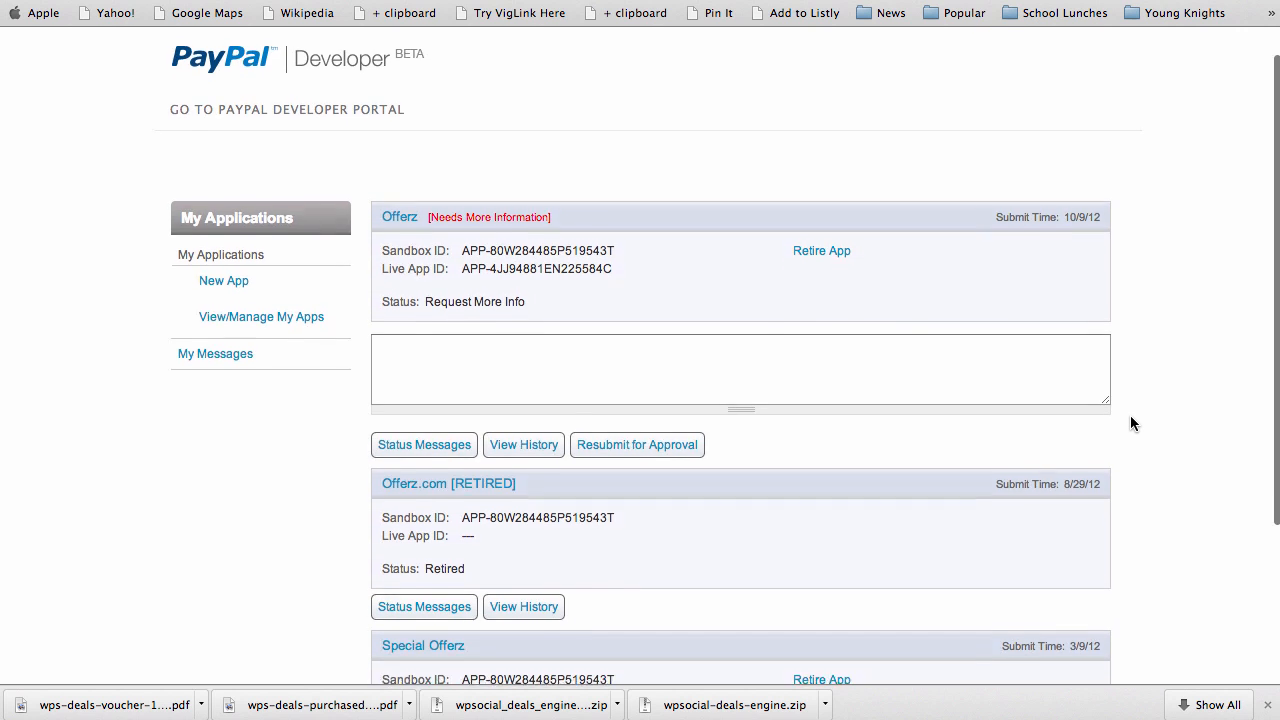
scroll(1130, 414, up, 1)
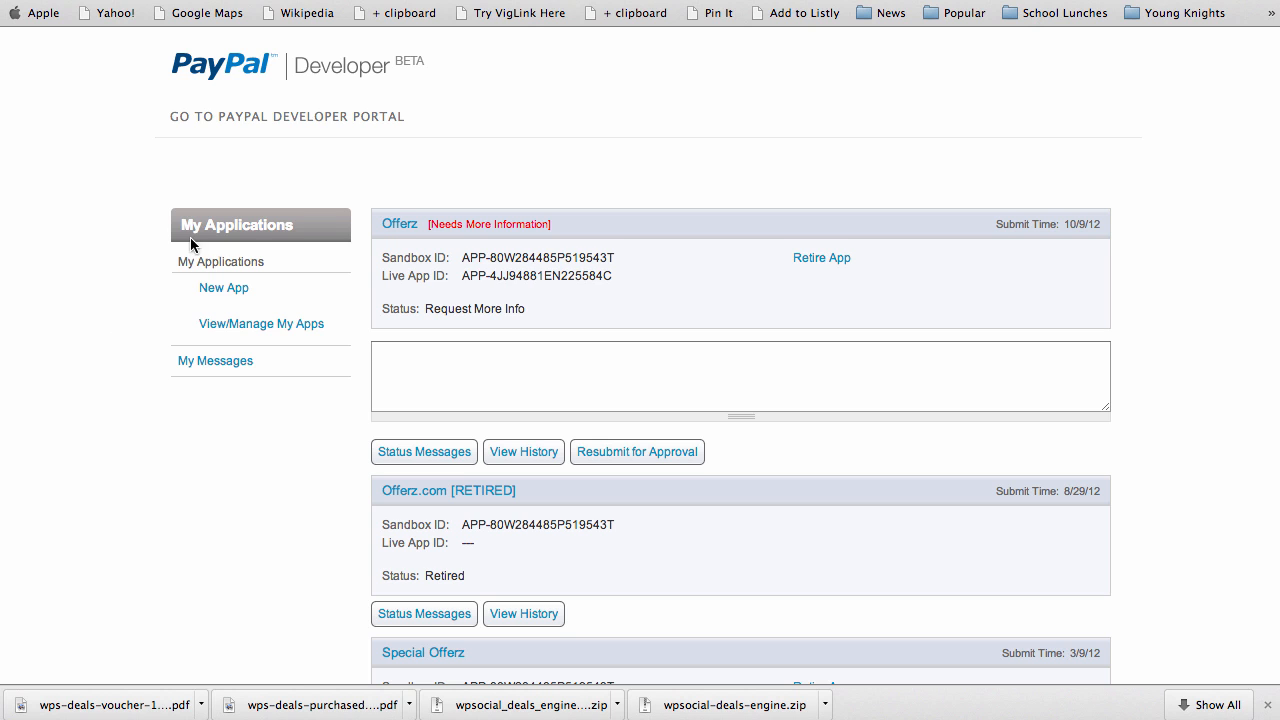
scroll(123, 308, down, 1)
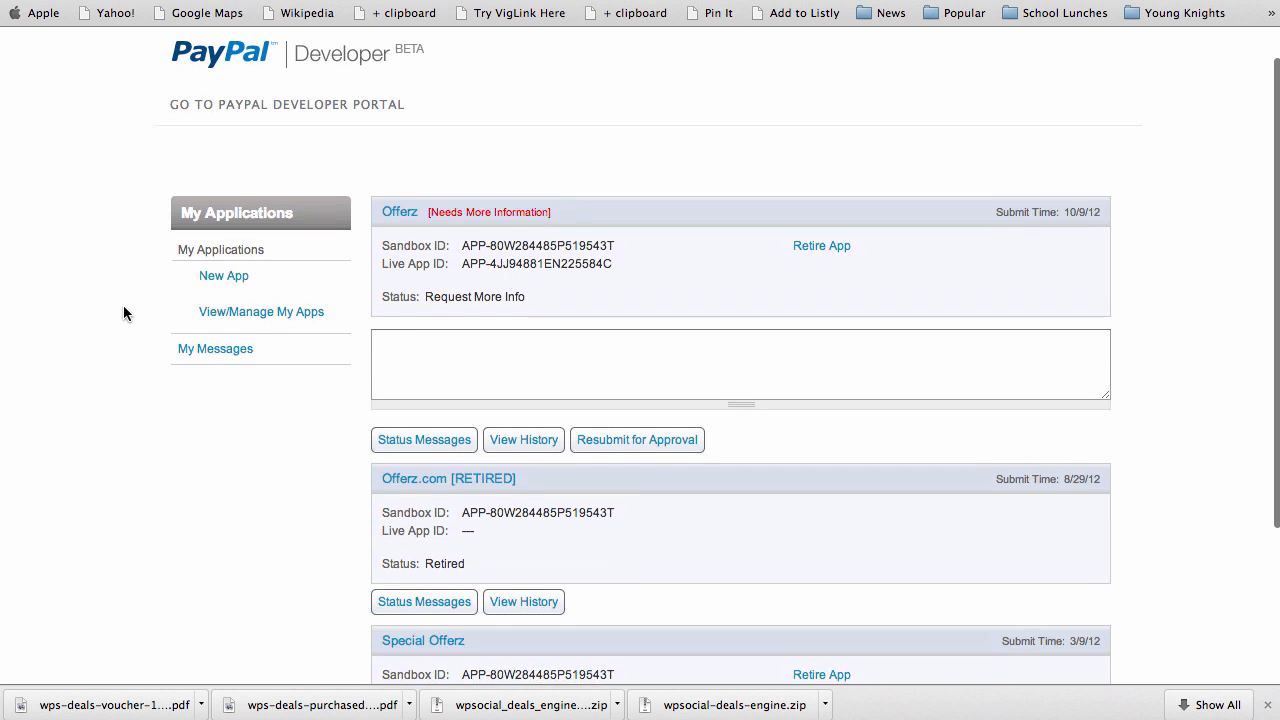
scroll(123, 313, down, 2)
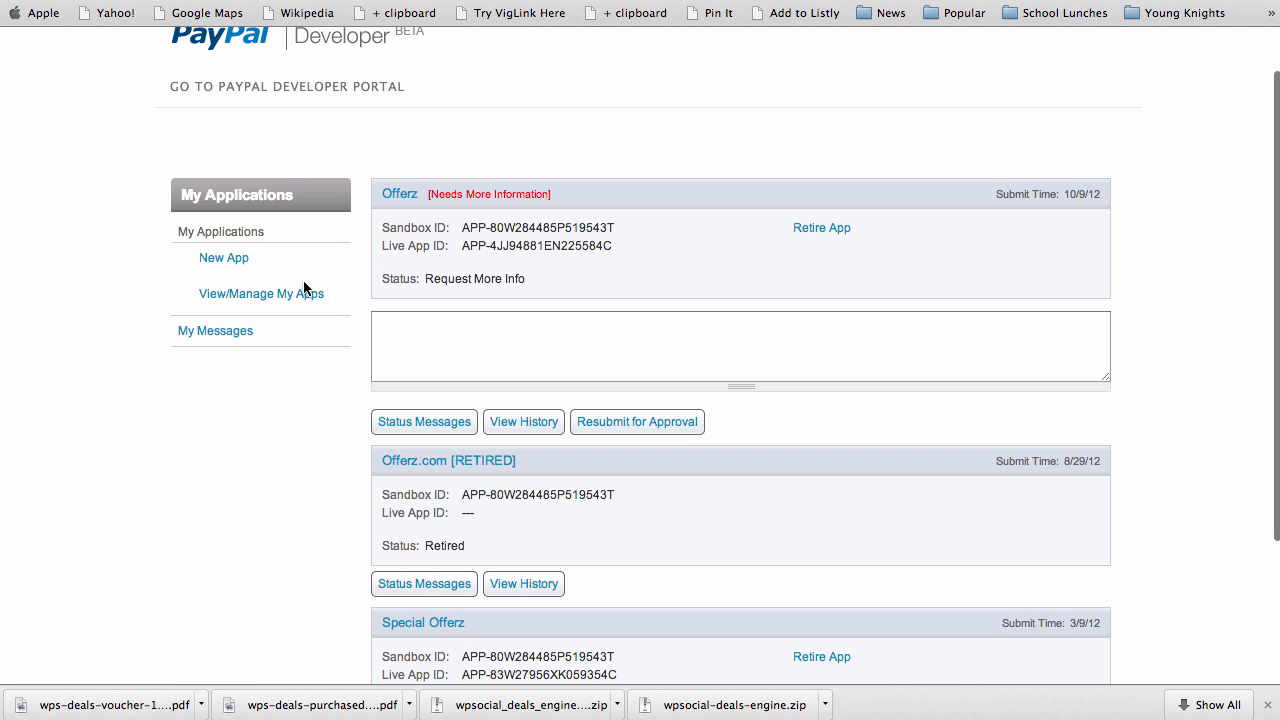
scroll(204, 463, down, 3)
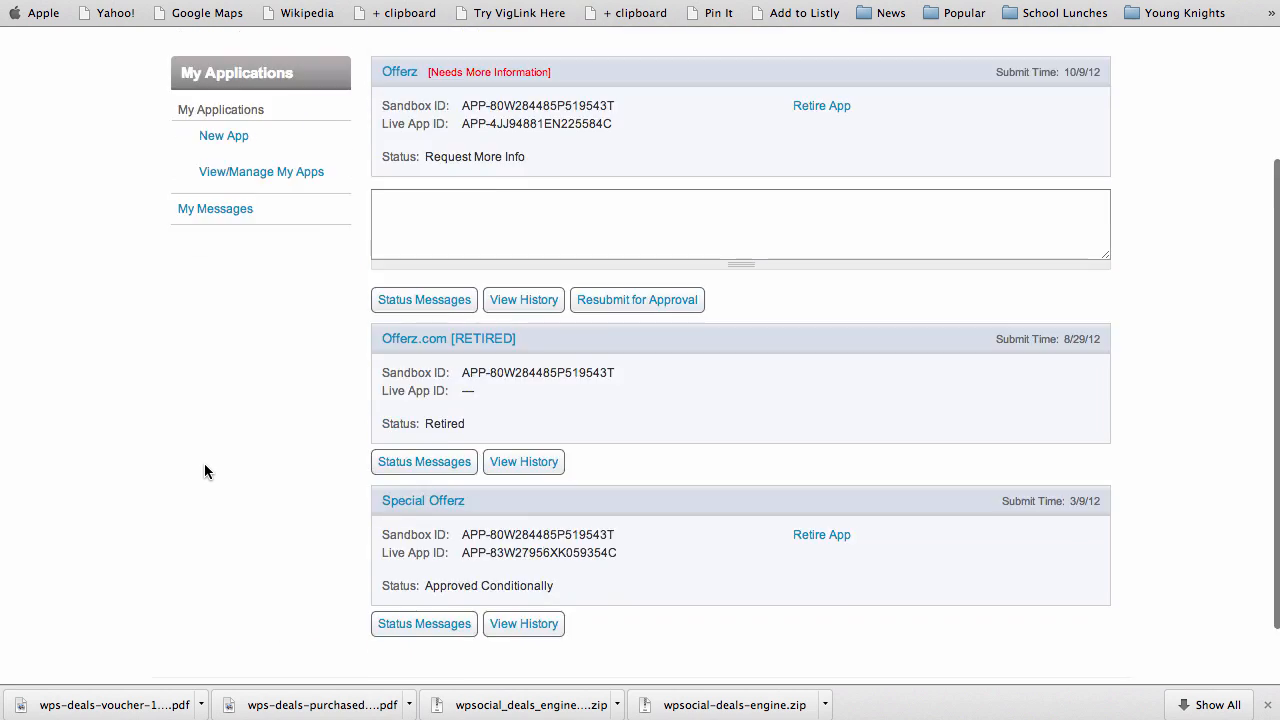
scroll(204, 463, up, 3)
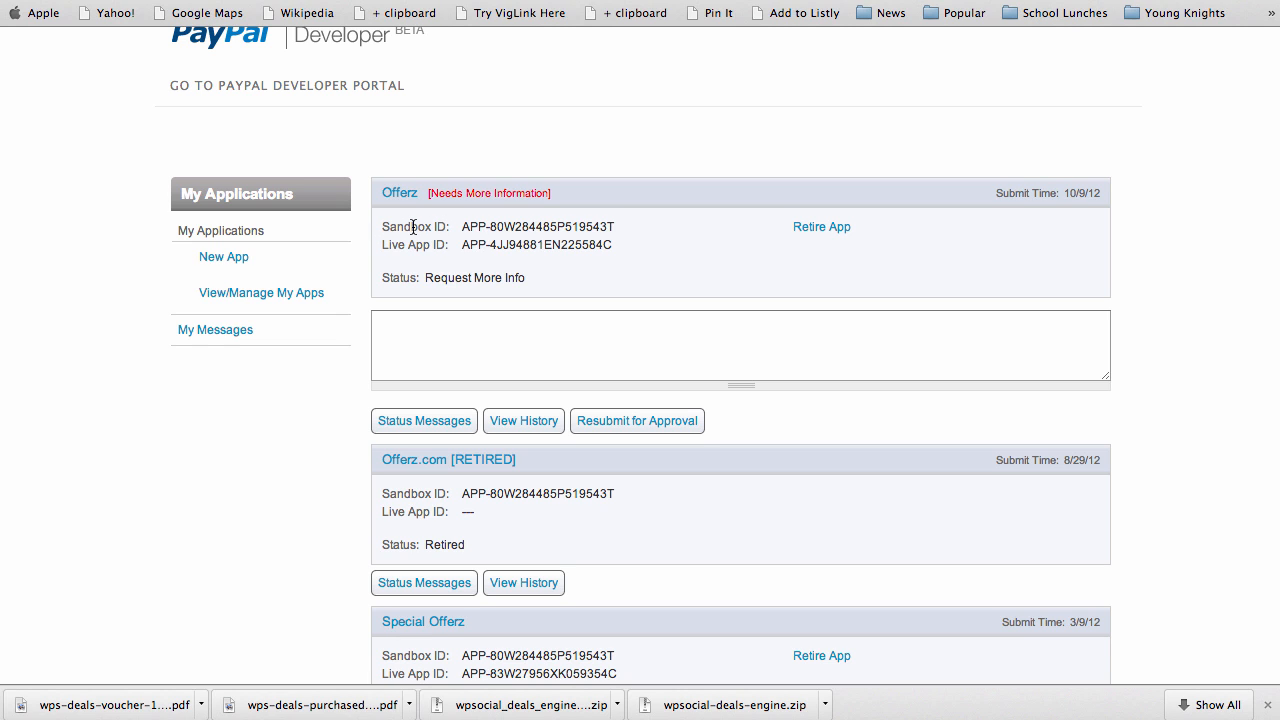
Copy the Offerz Sandbox ID into the plugin's Test APP ID field
drag(462, 229, 616, 228)
key(super+c)
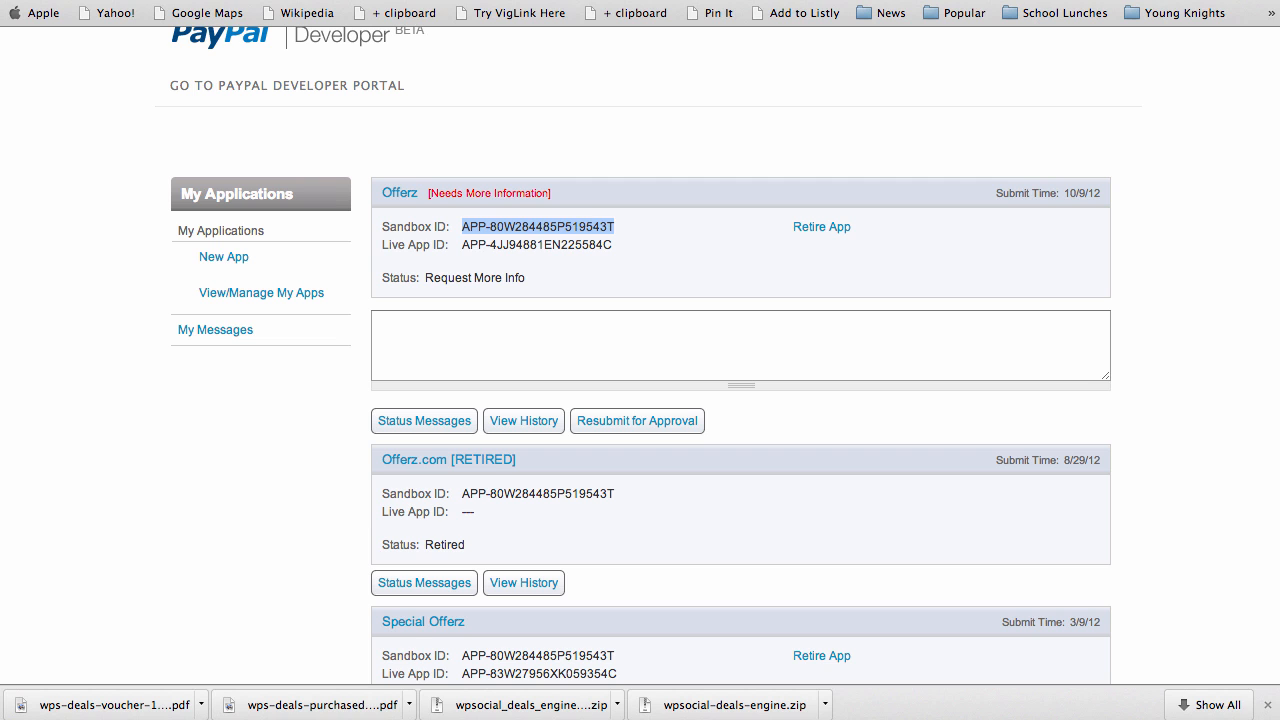
key(ctrl+Tab)
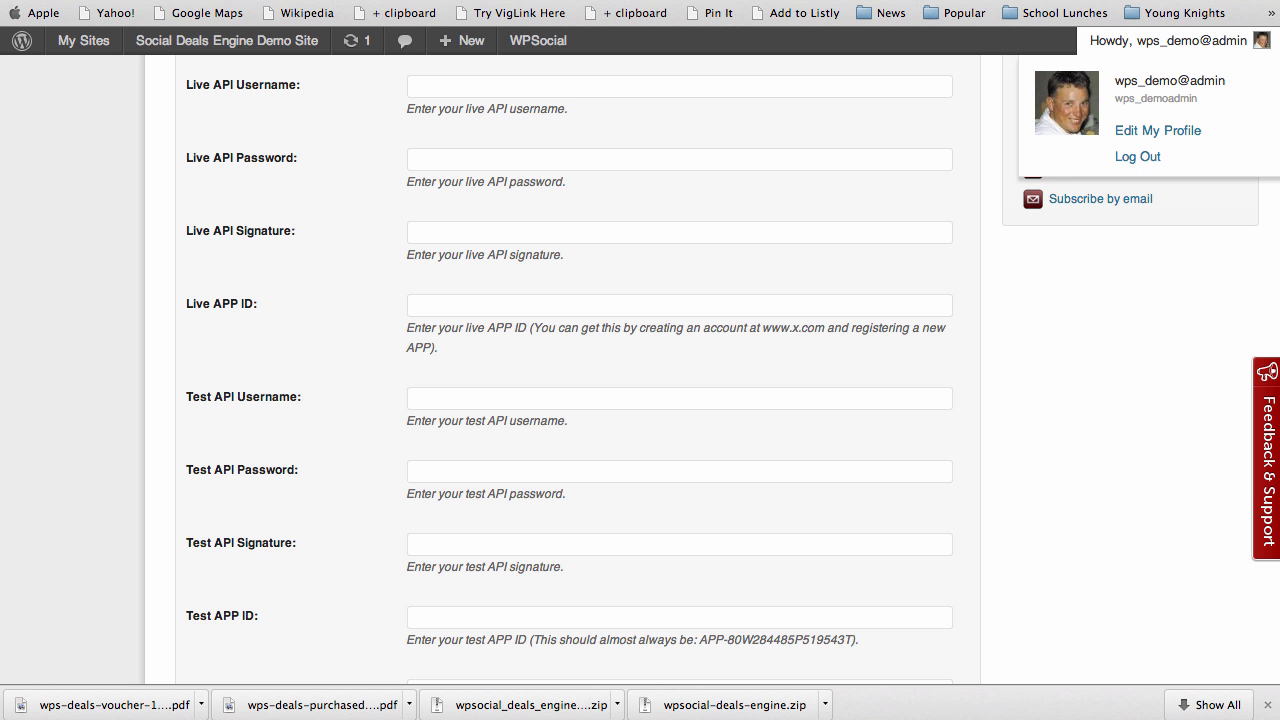
click(455, 612)
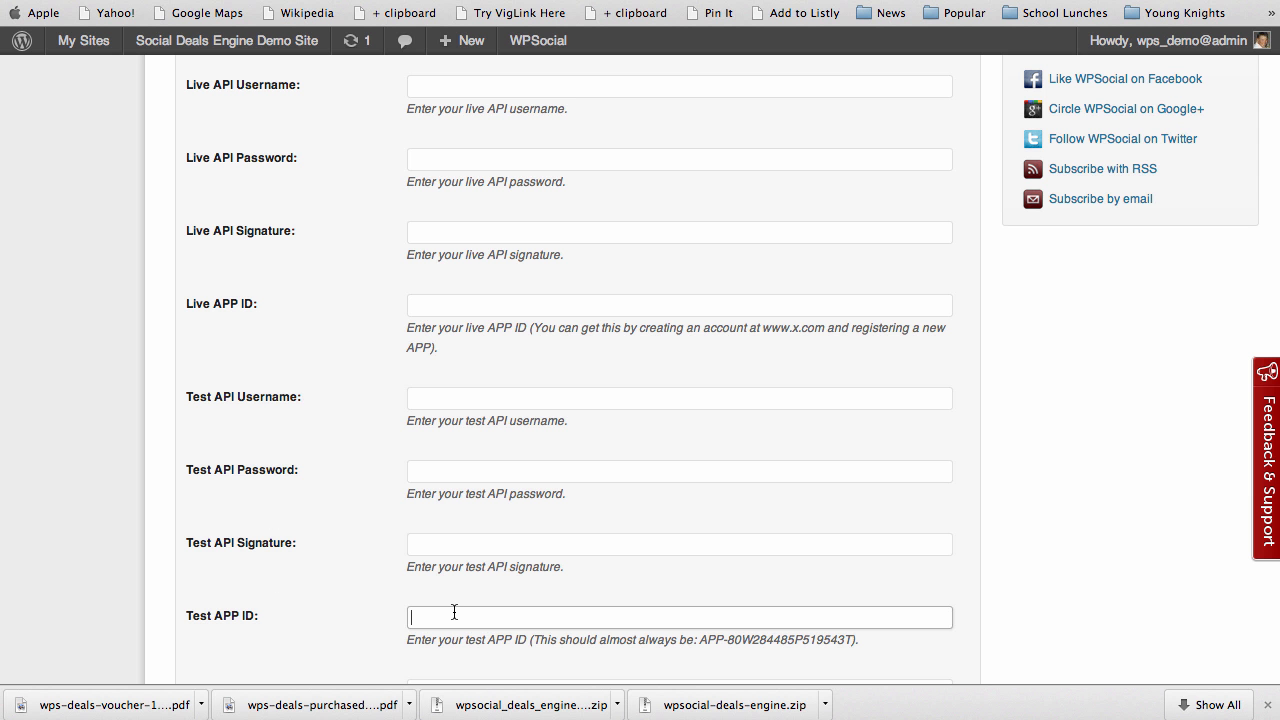
key(super+v)
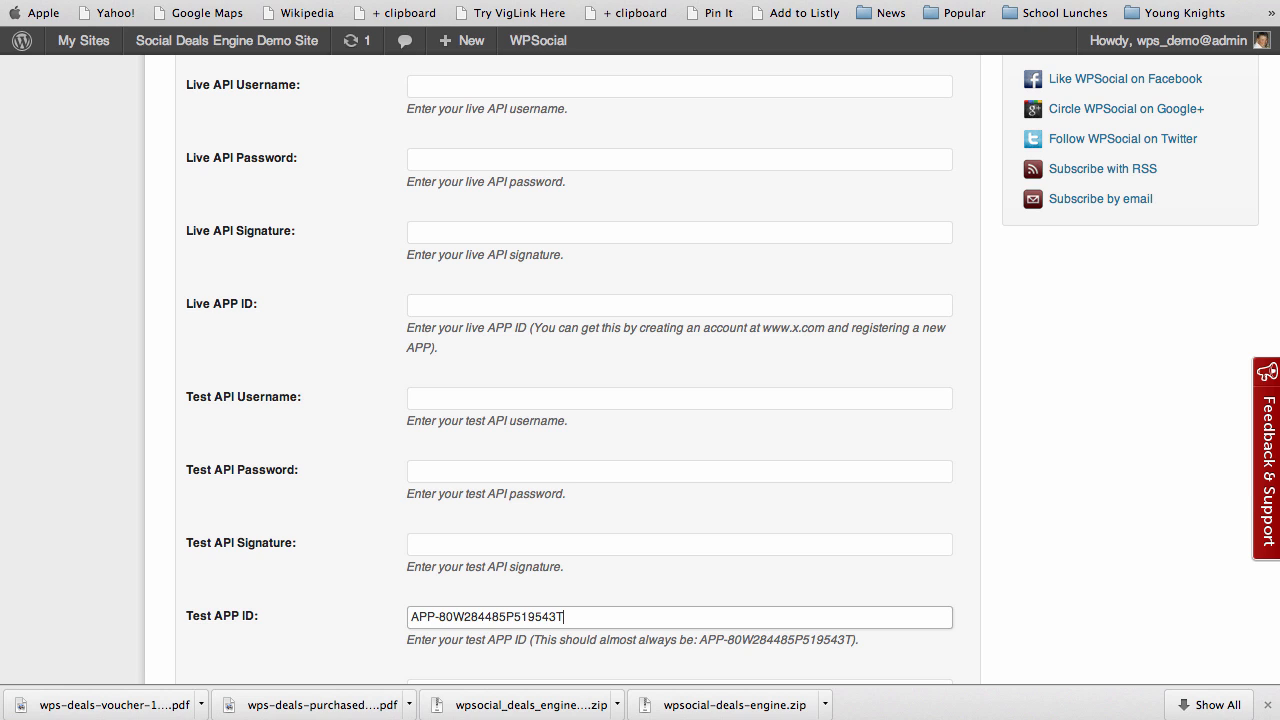
click(354, 605)
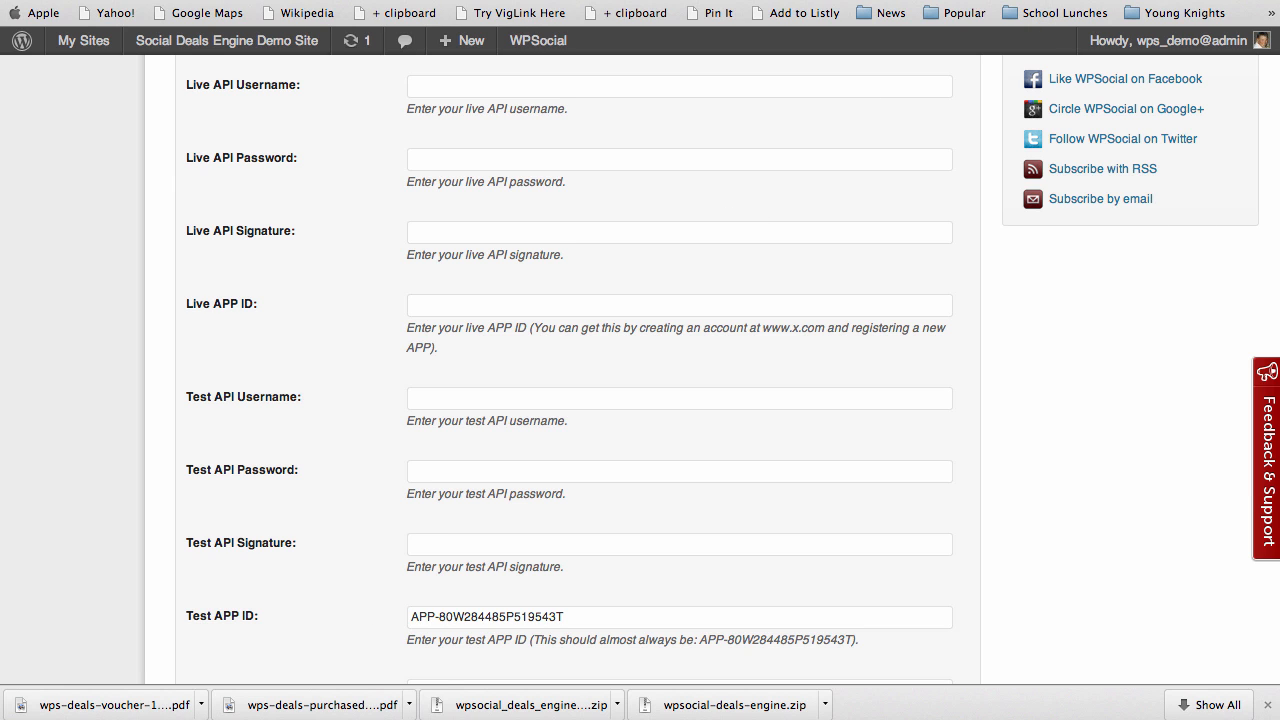
Copy the Offerz Live App ID into the plugin's Live APP ID field
click(1050, 1)
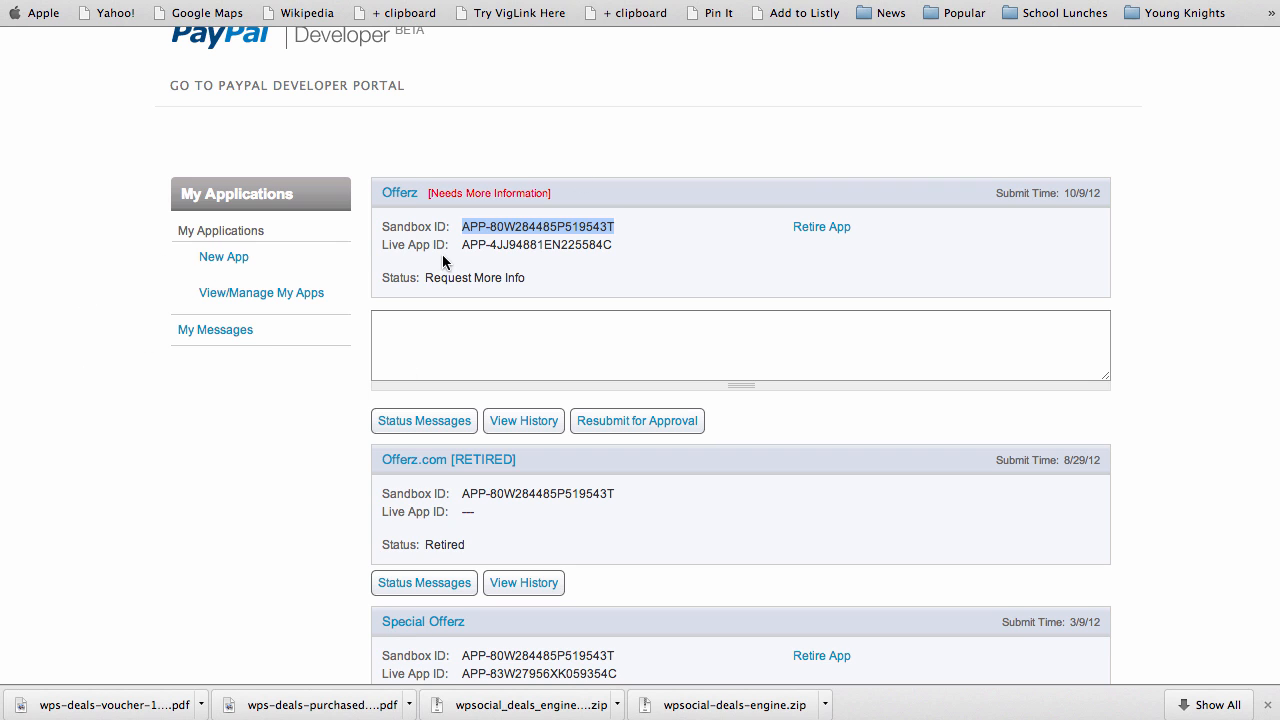
drag(462, 245, 614, 245)
key(super+c)
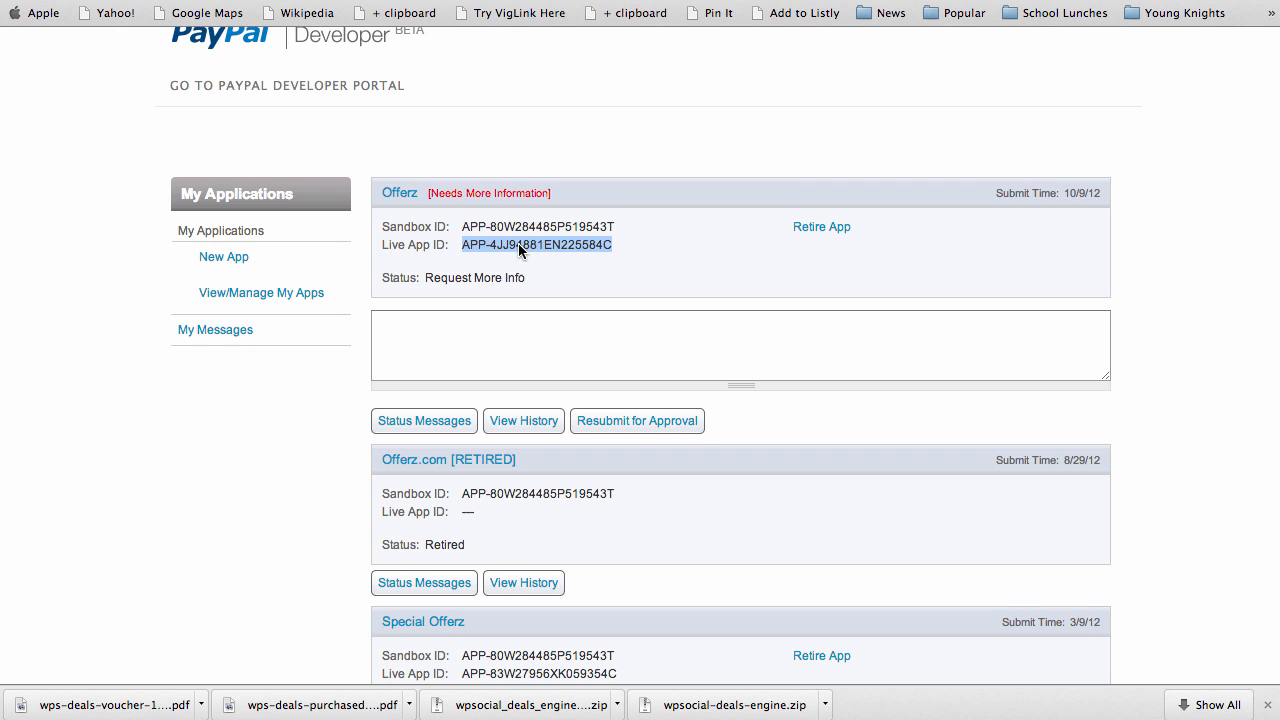
click(355, 1)
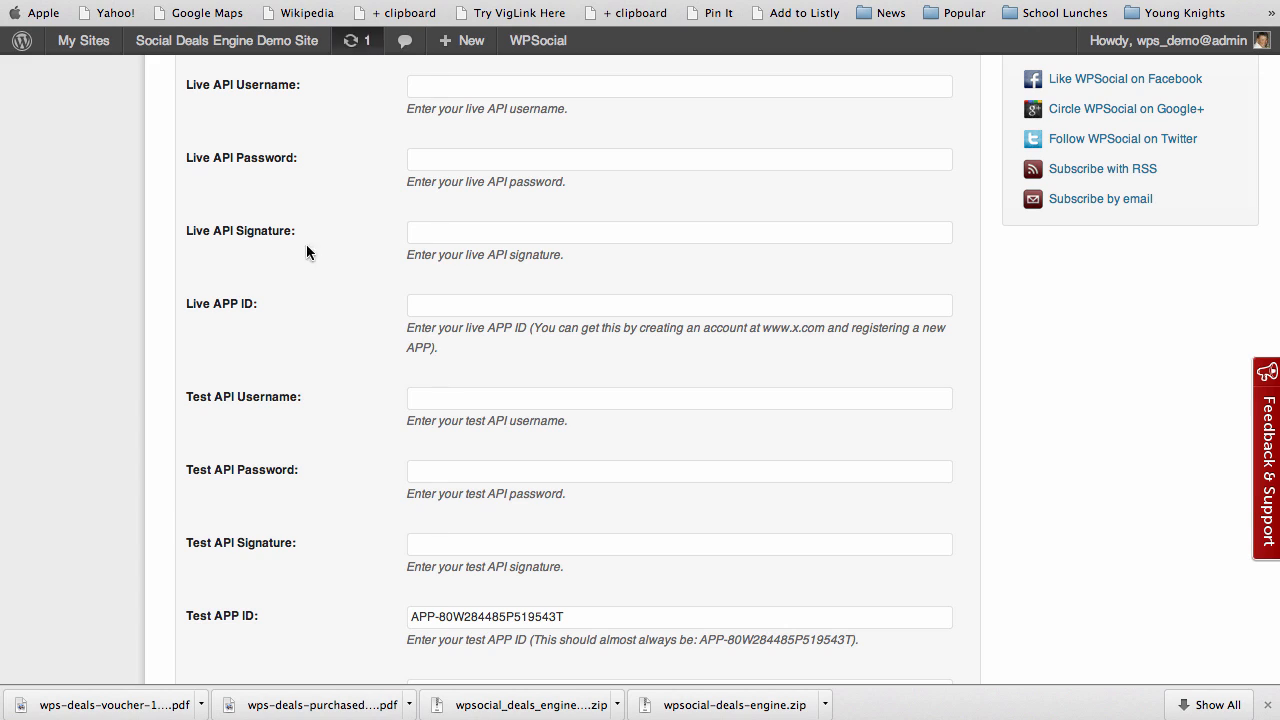
click(454, 306)
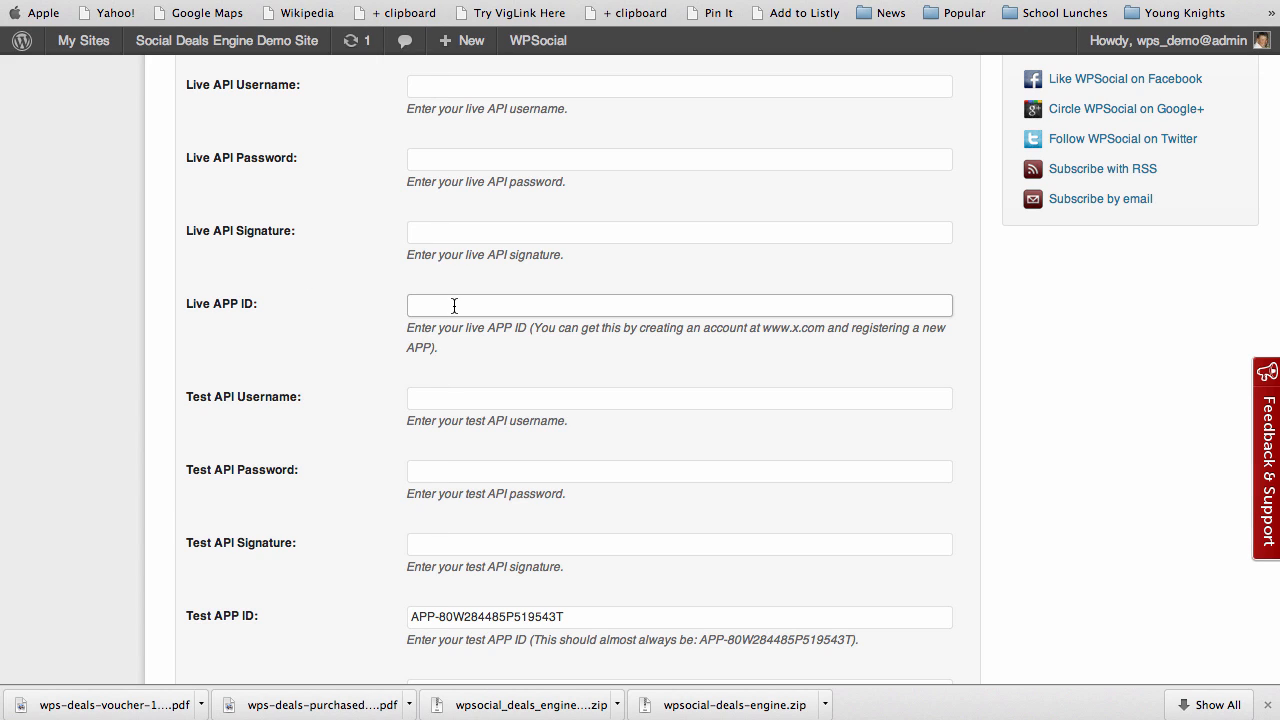
key(super+v)
click(368, 327)
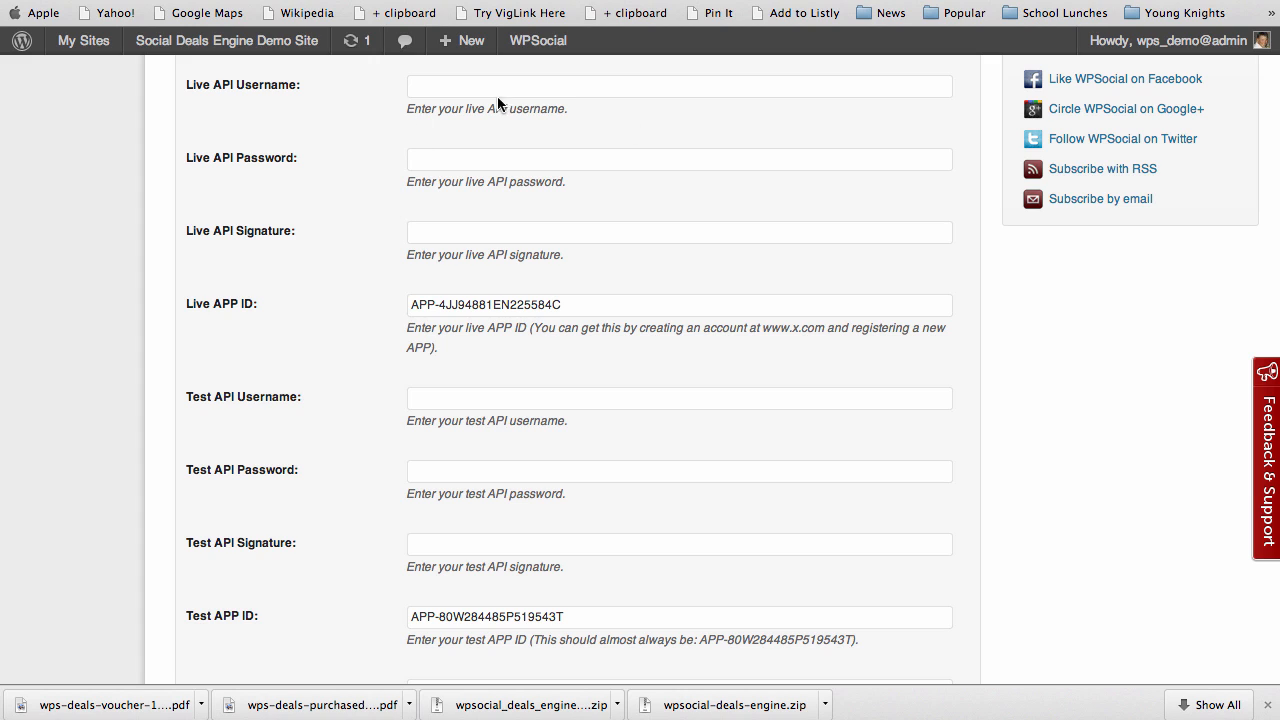
Fill in the live API username 'username', a sample password and a sample API signature
click(438, 85)
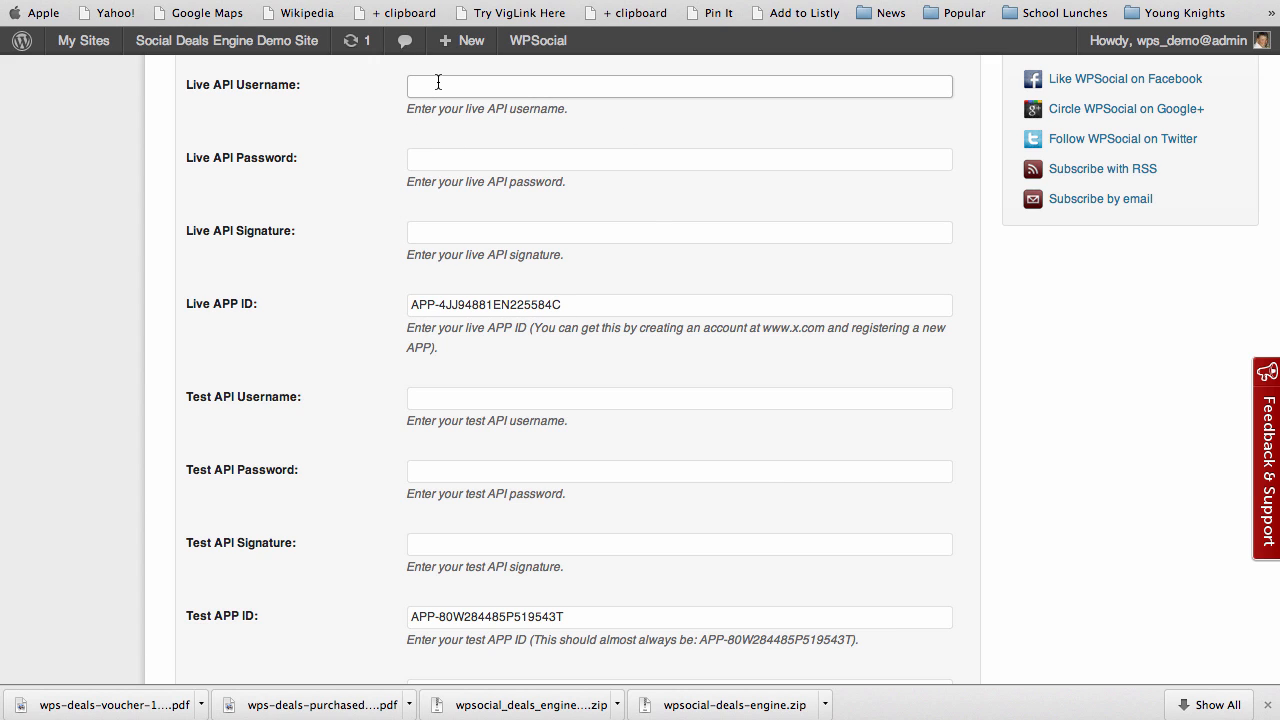
text(username)
click(423, 159)
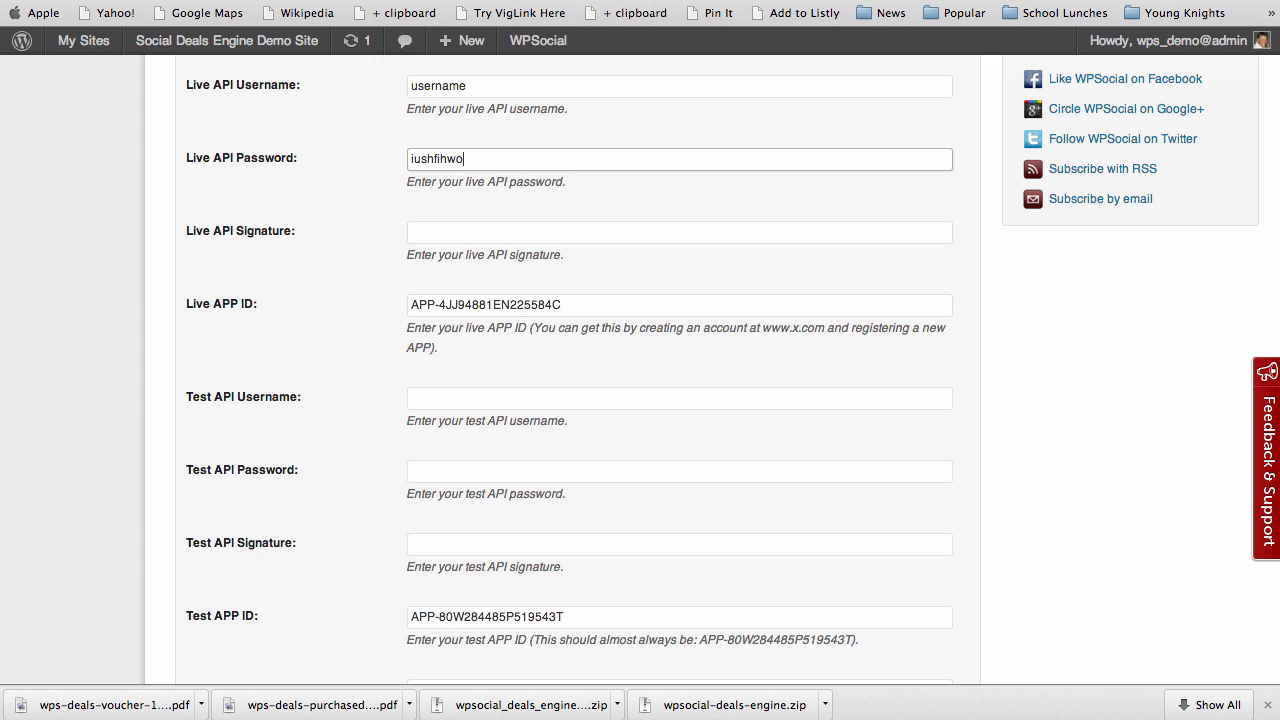
click(423, 232)
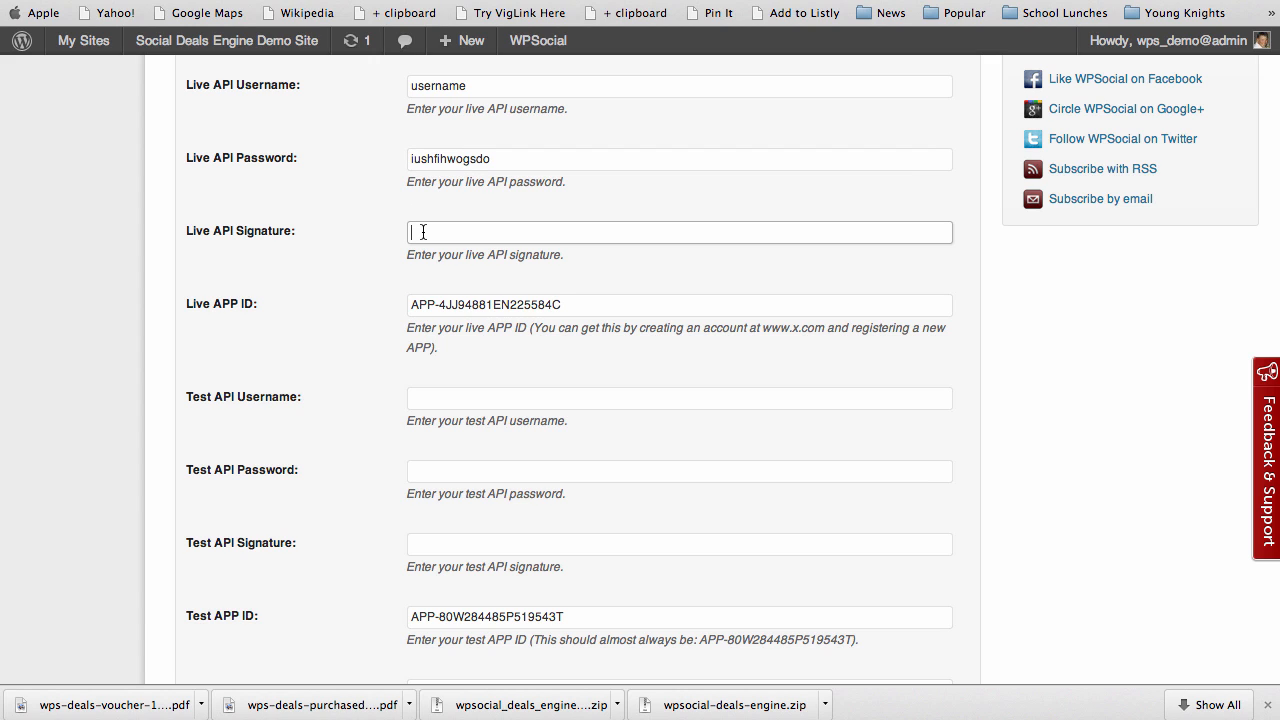
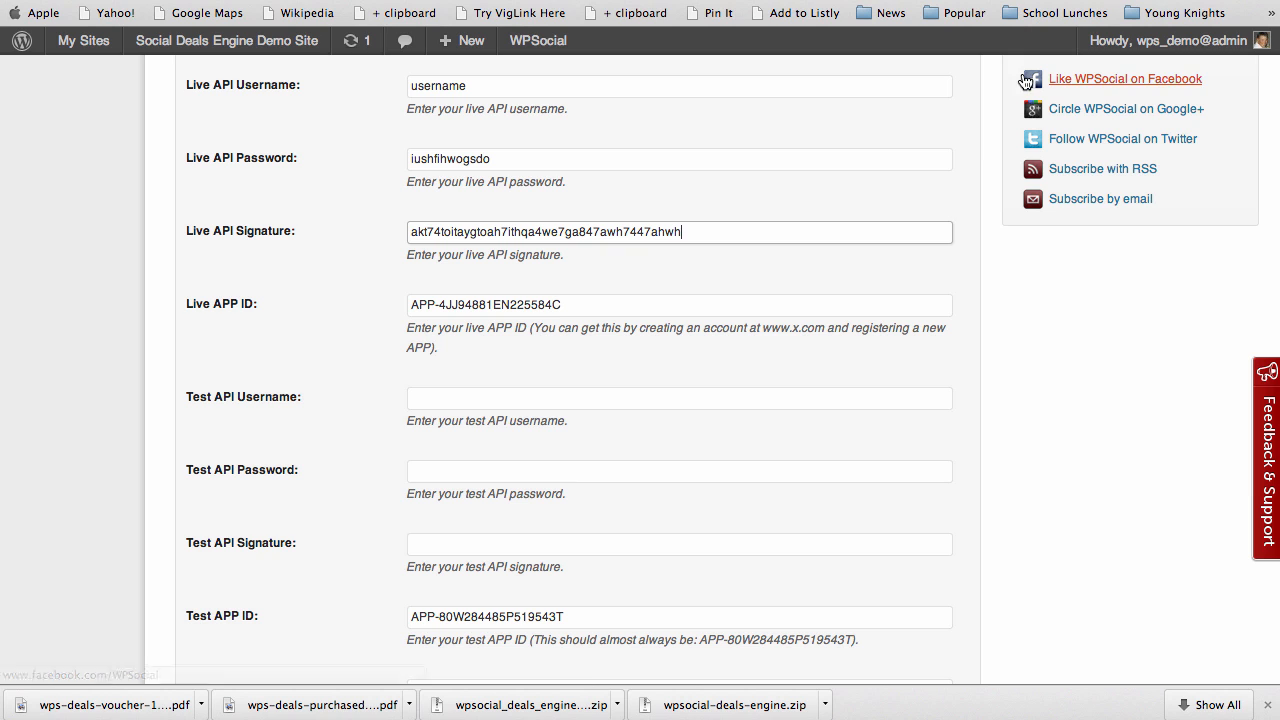
Create a new PayPal app titled 'Social Deals Plugin', keeping Web as its platform
key(ctrl+Tab)
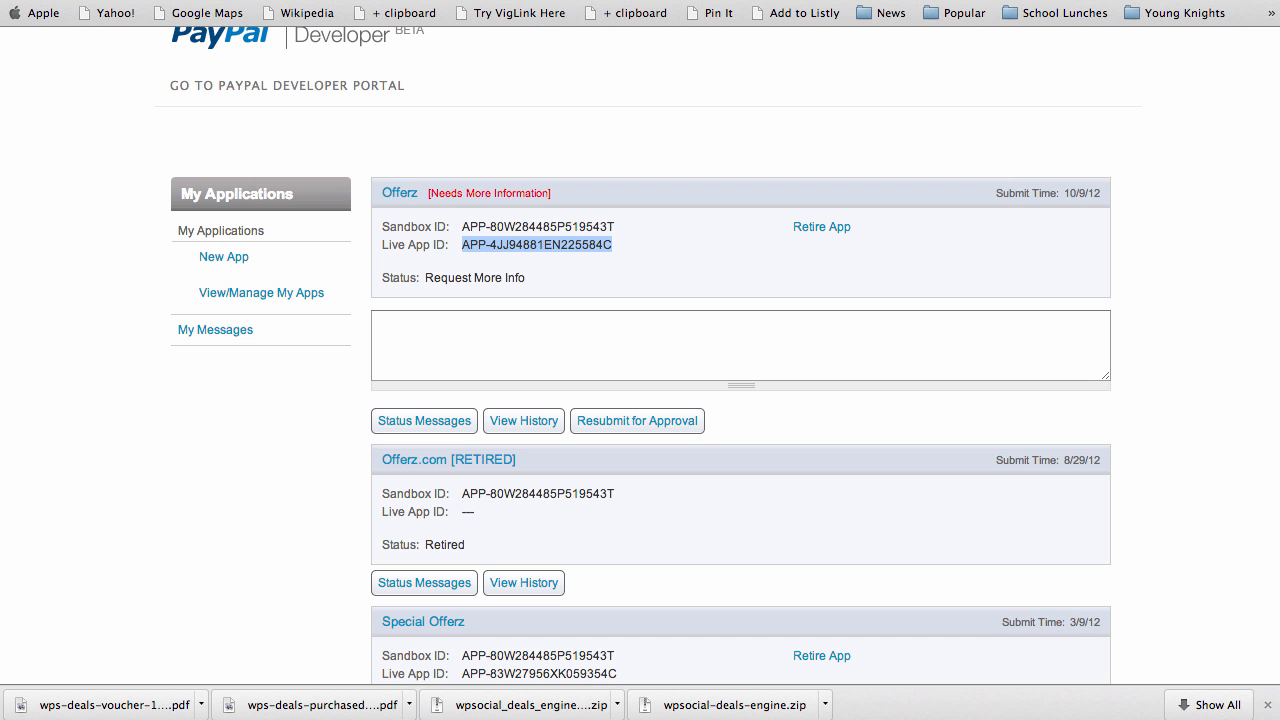
click(211, 260)
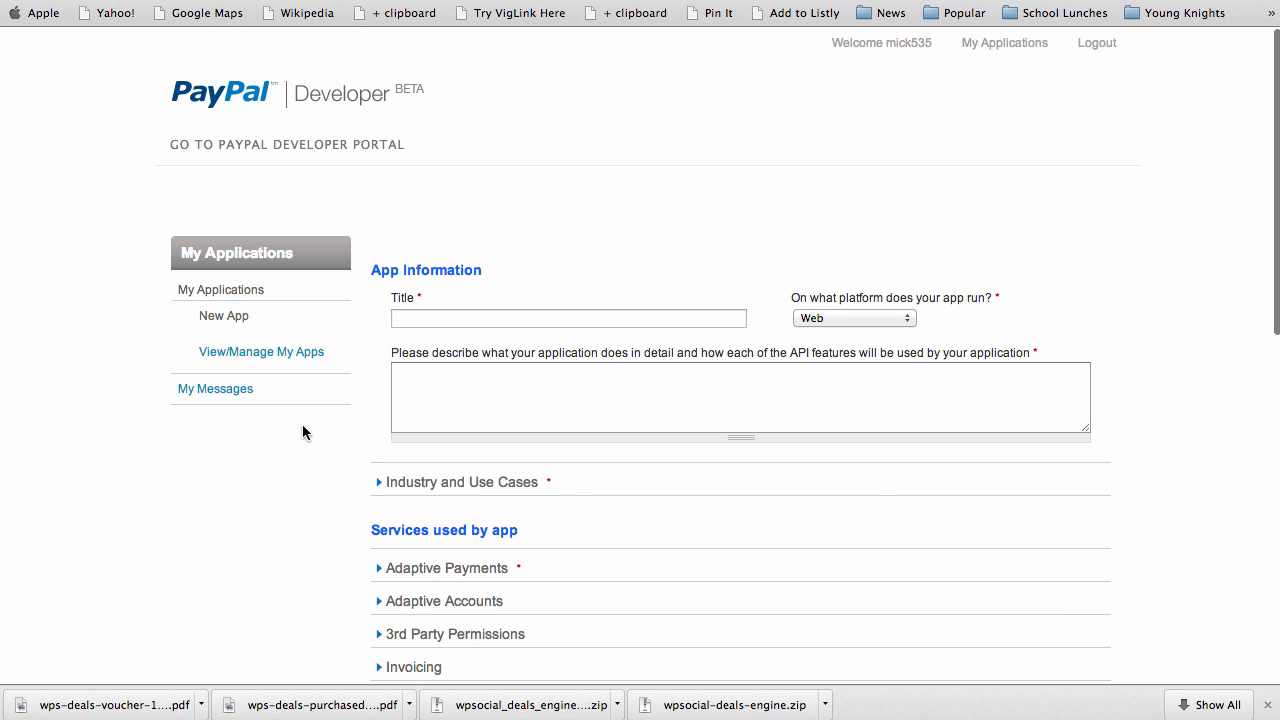
scroll(1157, 430, down, 3)
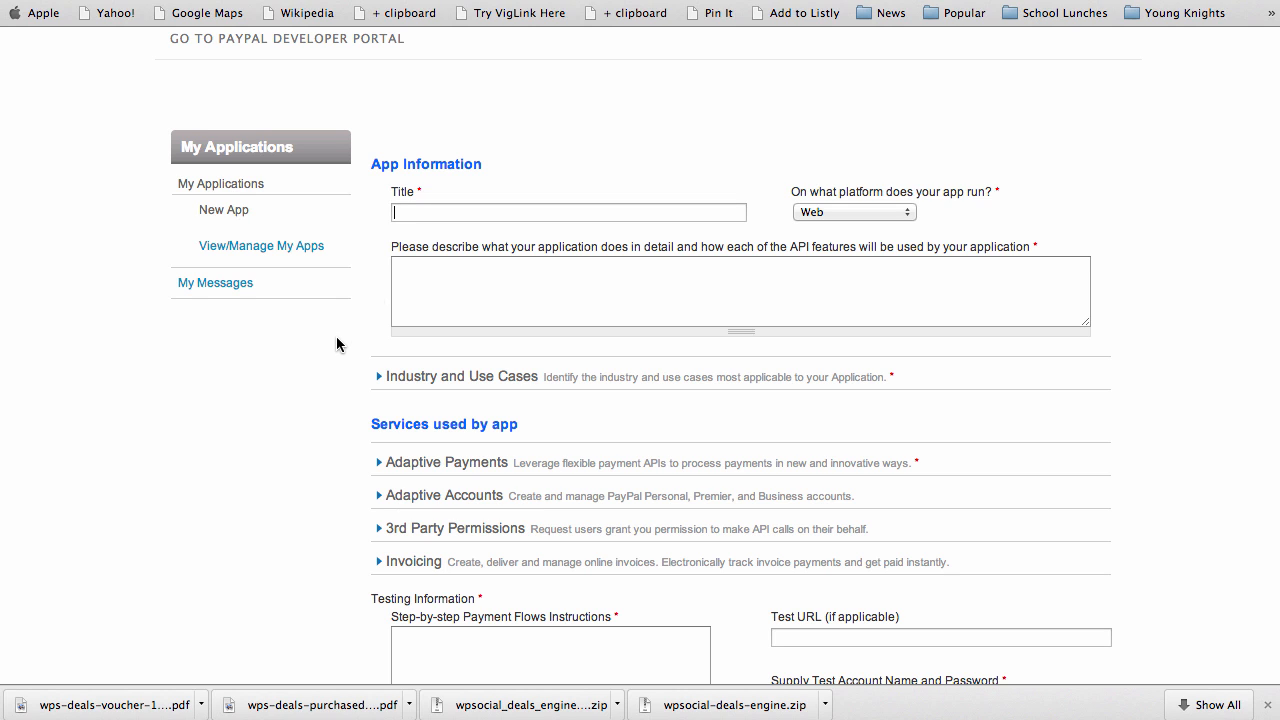
text(Social )
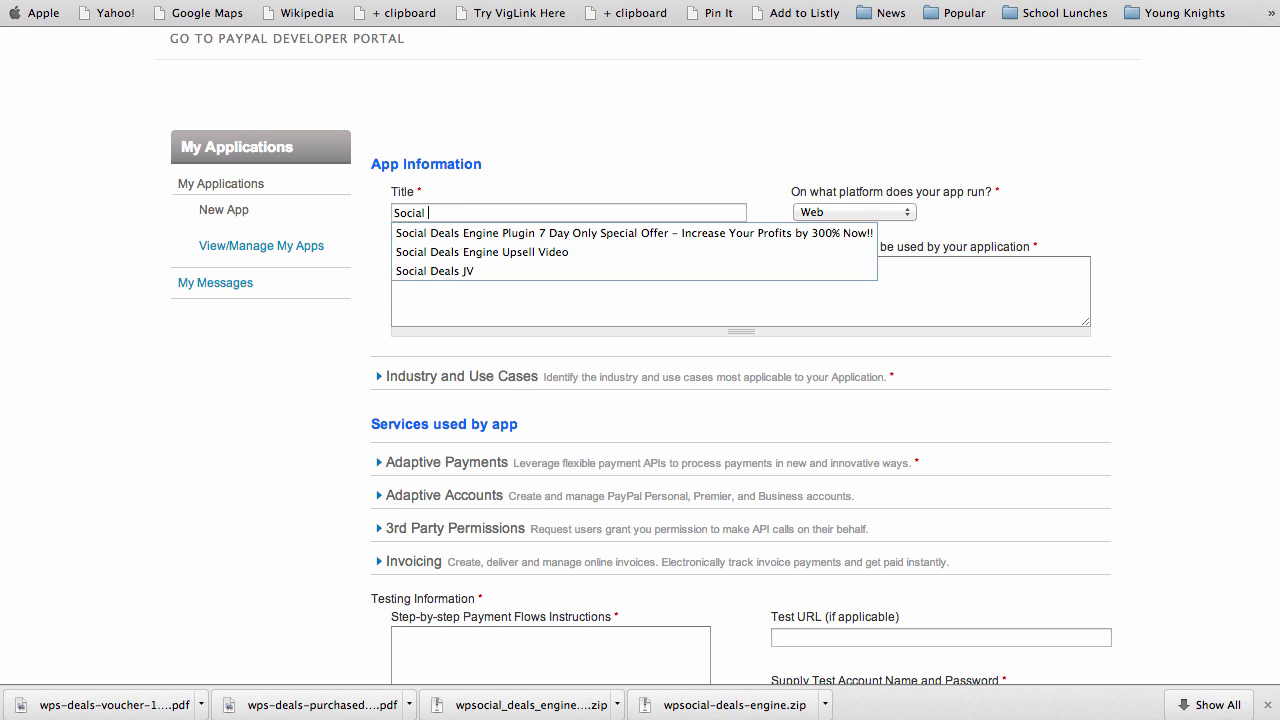
text(Deals Plugin)
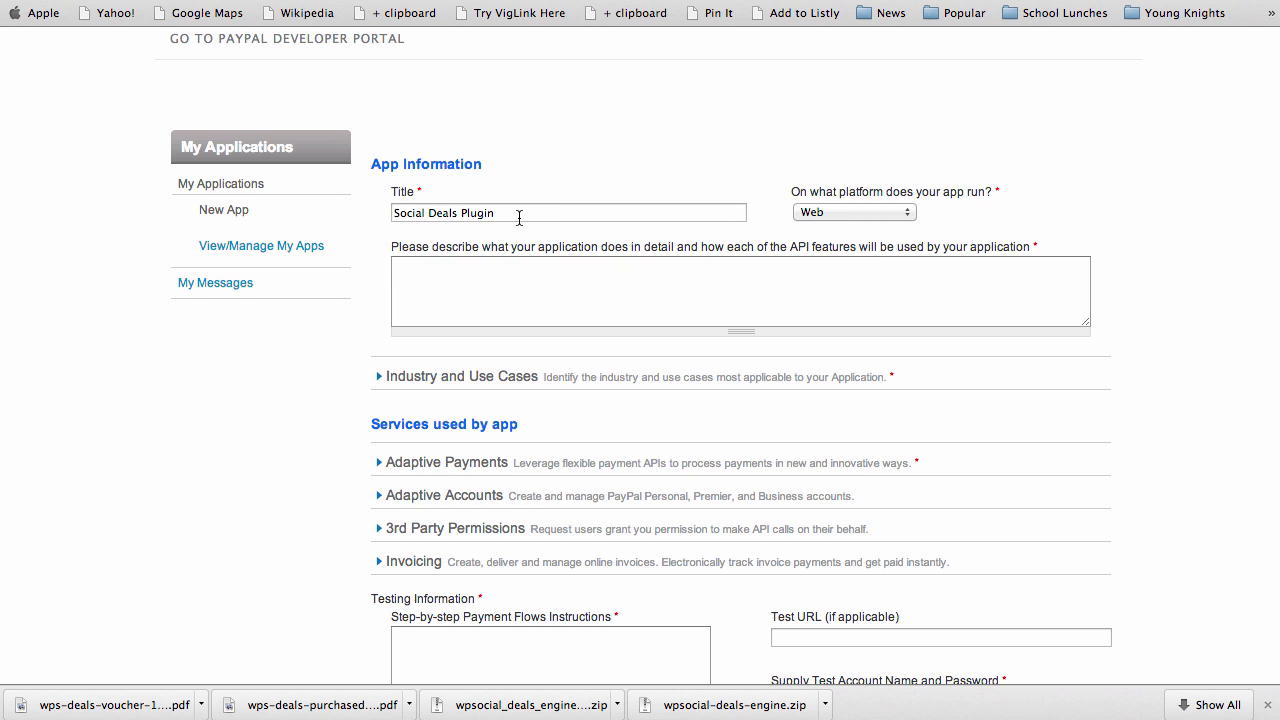
drag(494, 213, 374, 207)
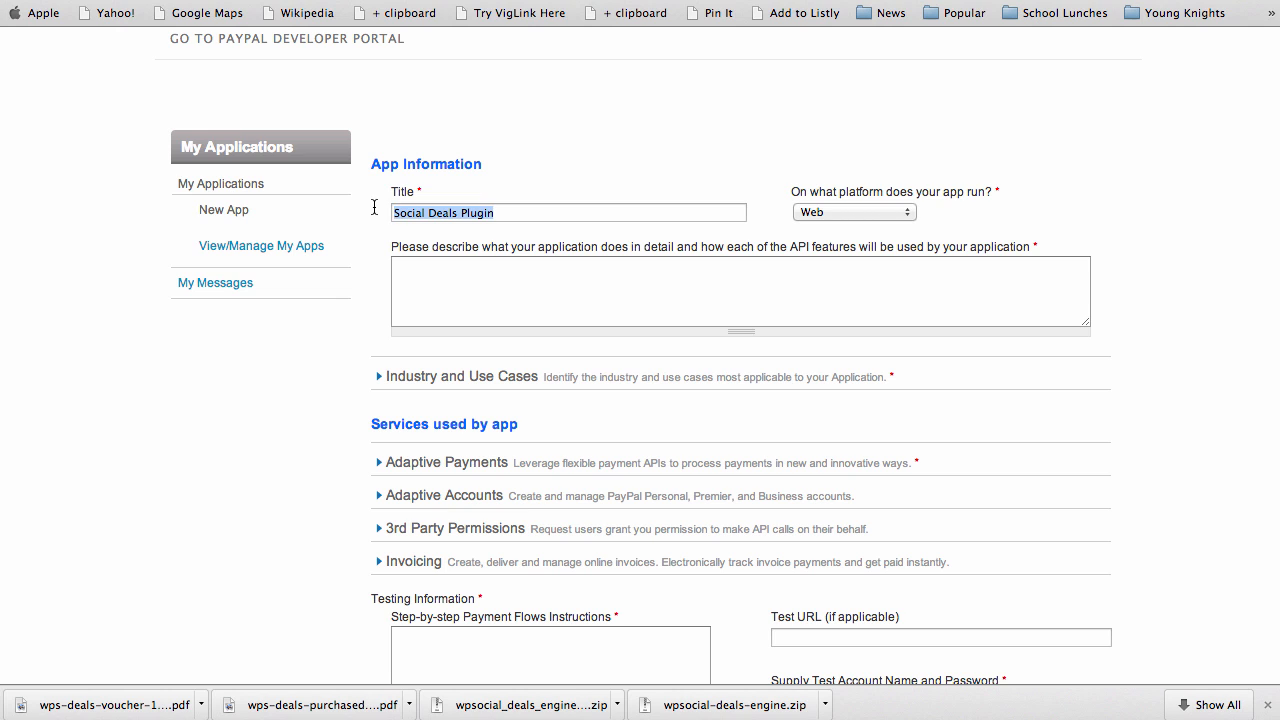
click(901, 213)
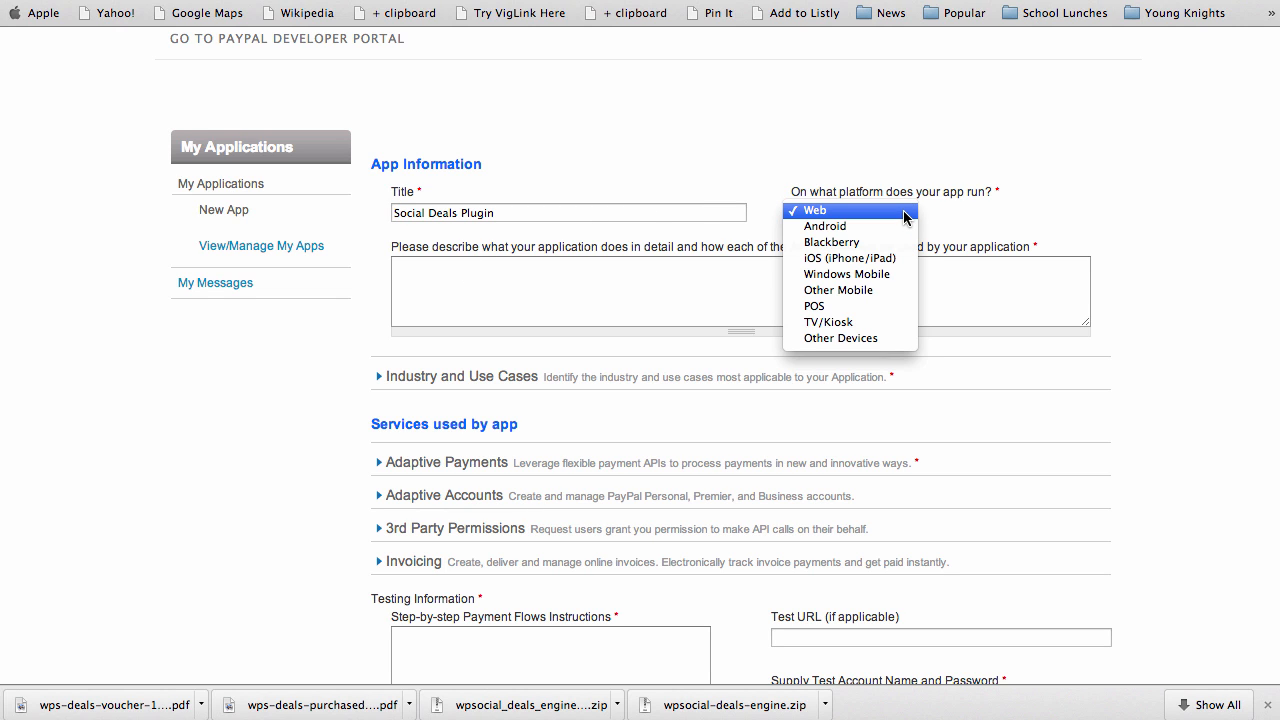
click(905, 213)
click(467, 275)
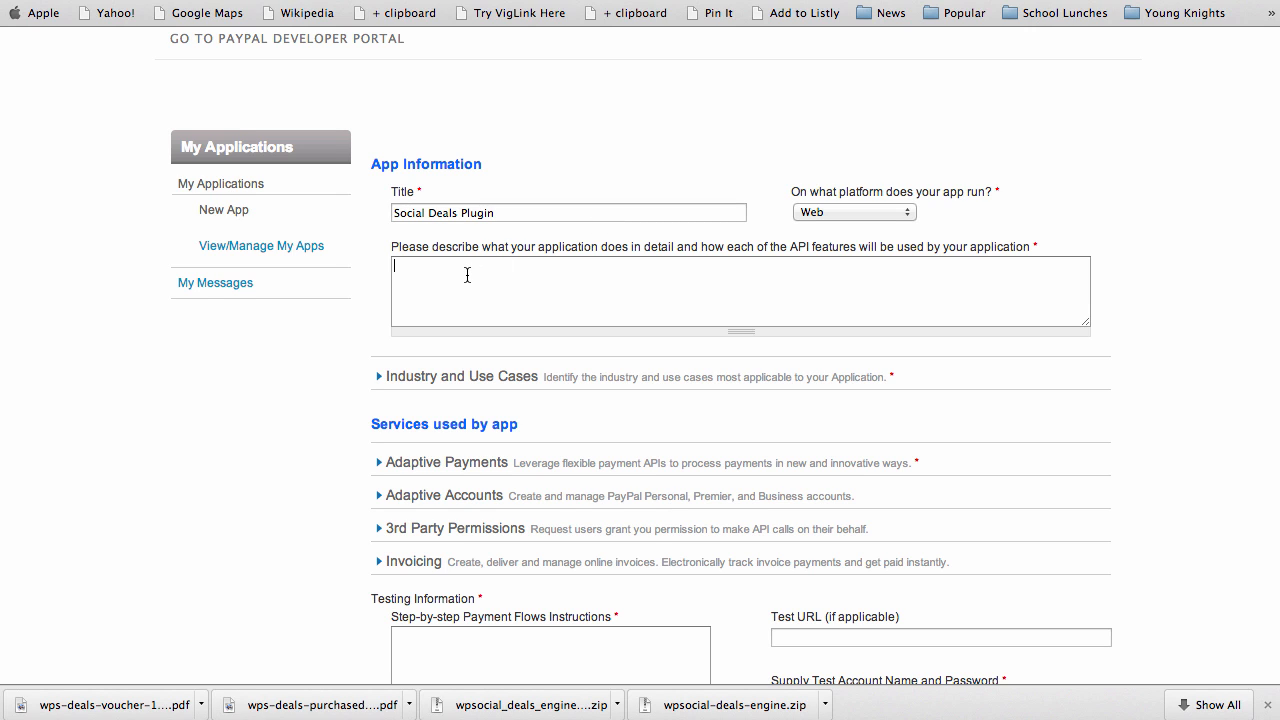
Write the description: payments between Site Admin, Sellers and Affiliates from buyers of deals, physical and digital
text(Processes payments between)
text( Seller)
key(BackSpace)
key(BackSpace)
key(BackSpace)
key(BackSpace)
text(ites)
key(BackSpace)
text(Admin, Sellers)
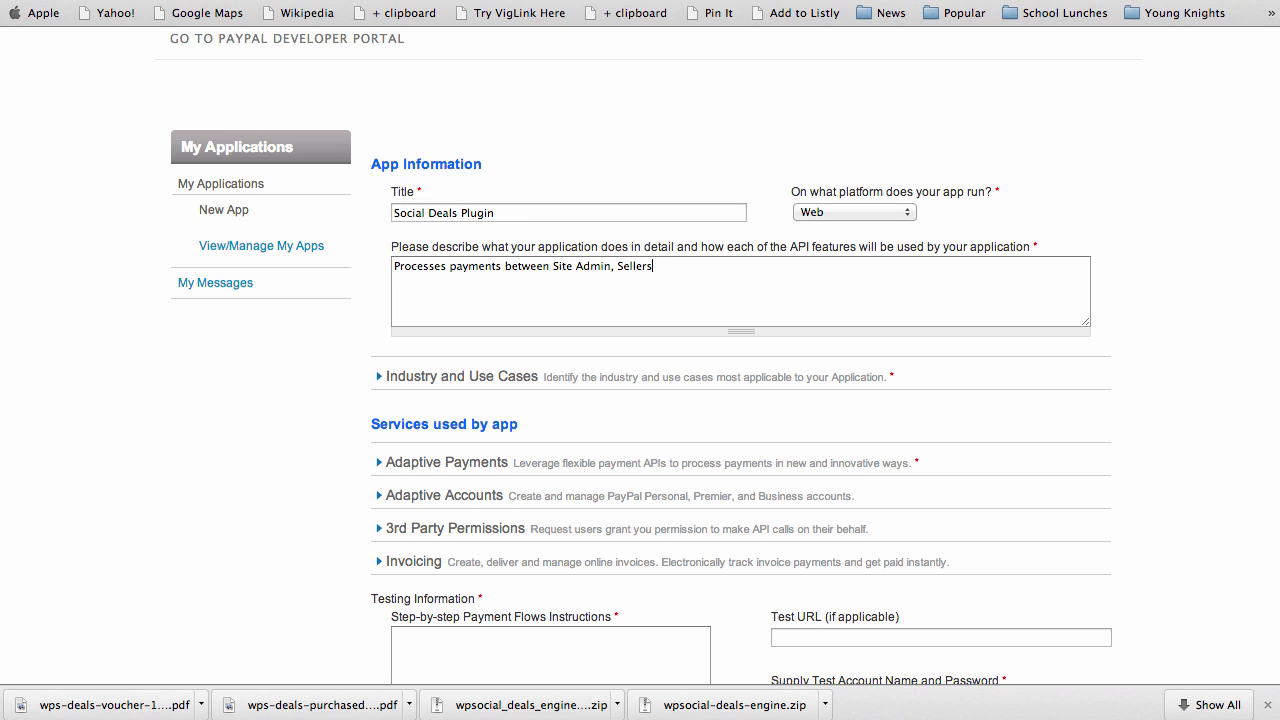
text(, and Affiliates from Buyers of special offe)
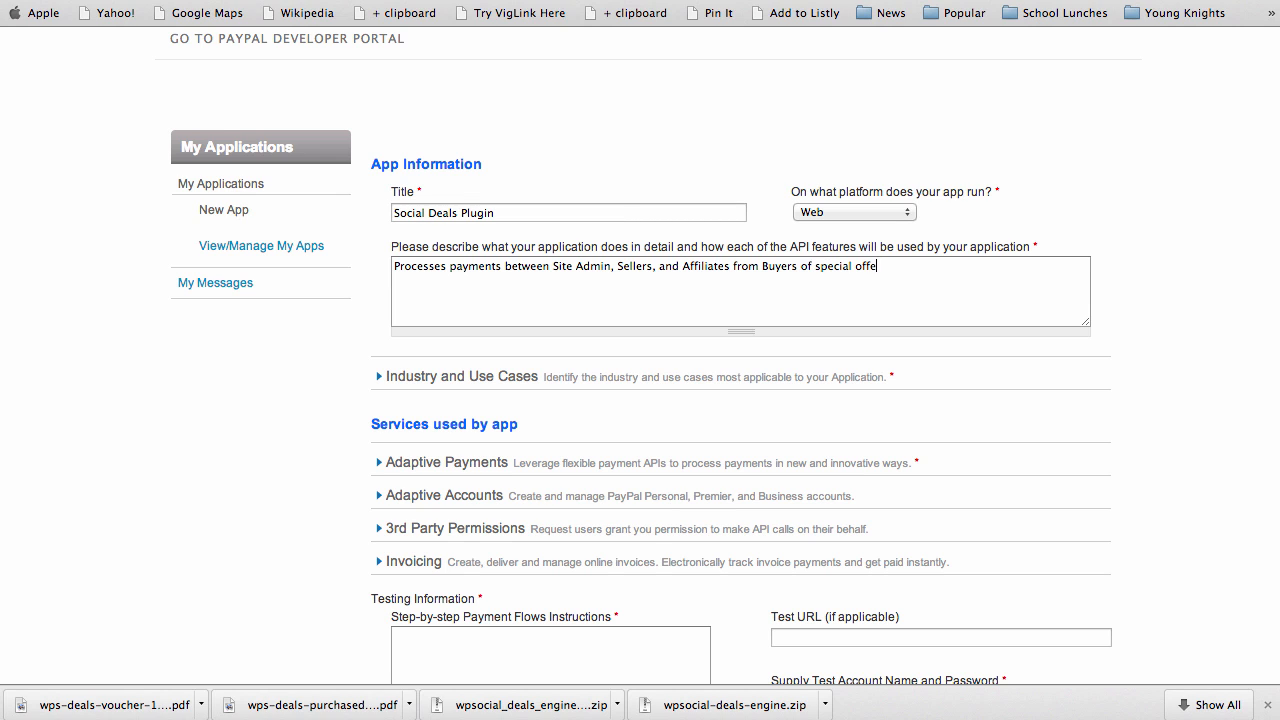
text(rs and deals.  Selling both p)
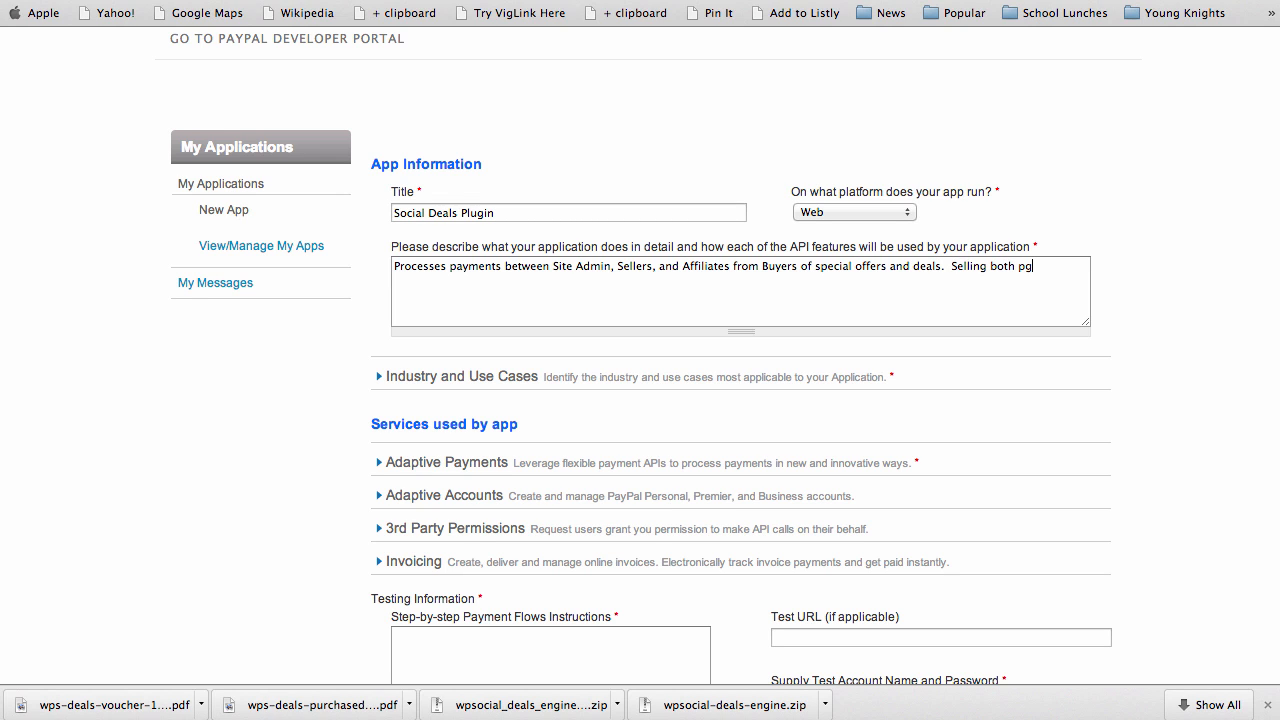
text(hysical and digital products)
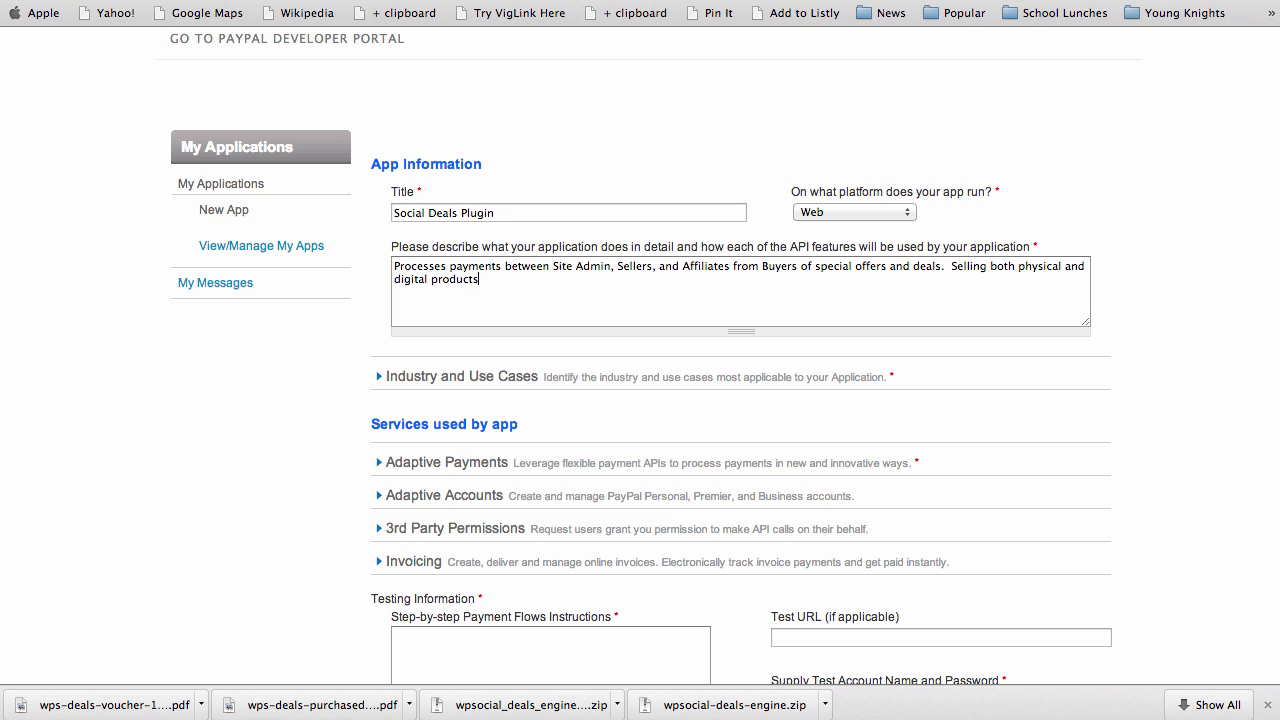
text( via Wordpress plugins)
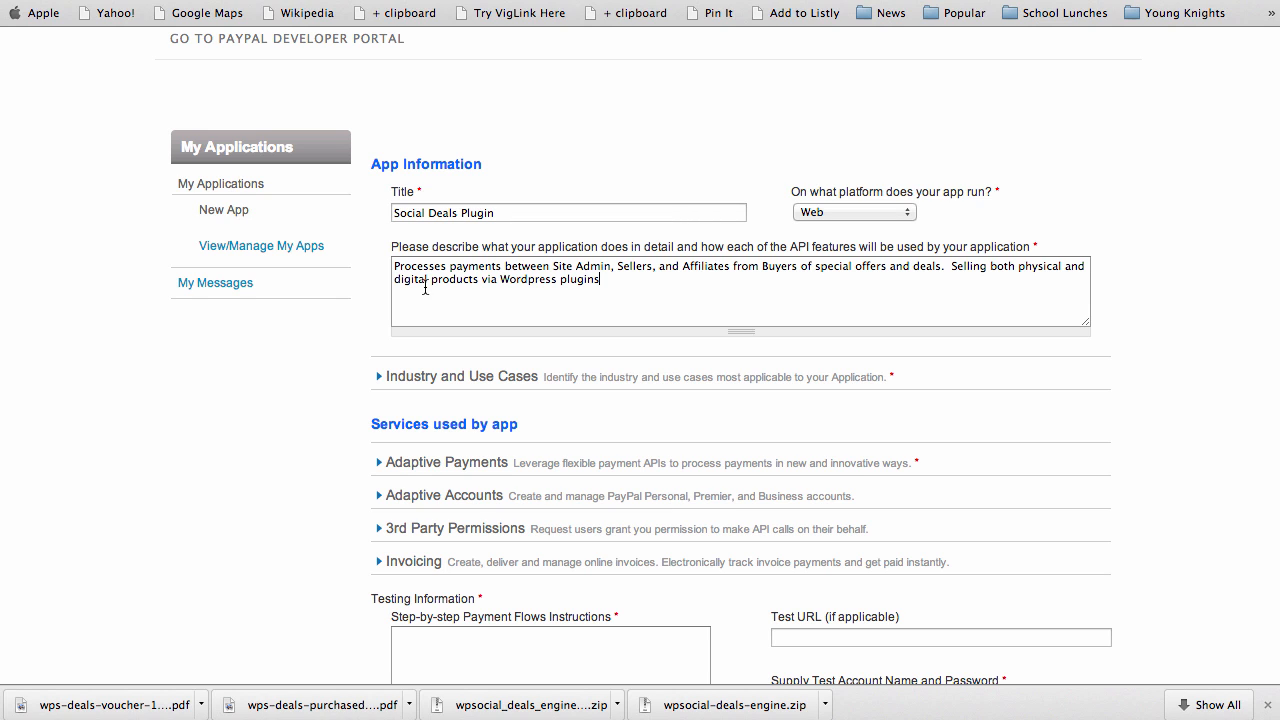
Correct the description's ending so it reads 'via a Wordpress plugin.'
click(502, 281)
text(a)
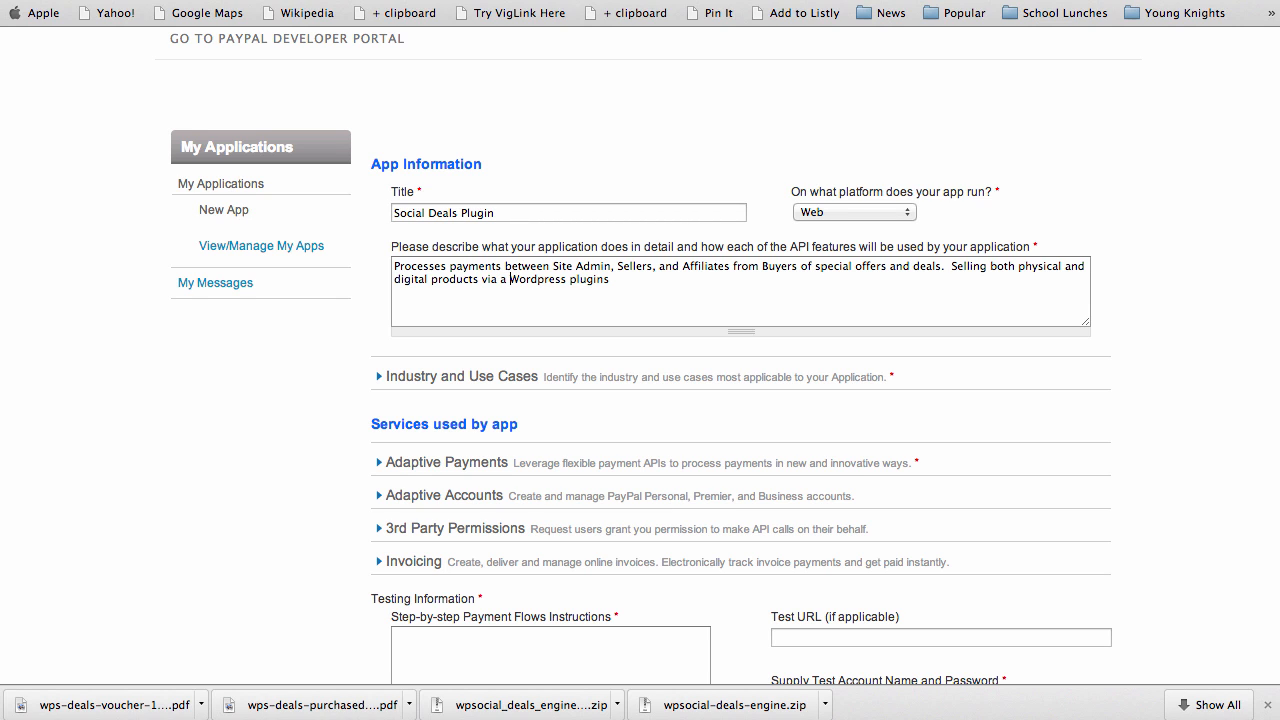
click(617, 281)
key(BackSpace)
text(.)
scroll(315, 390, down, 1)
scroll(316, 390, down, 3)
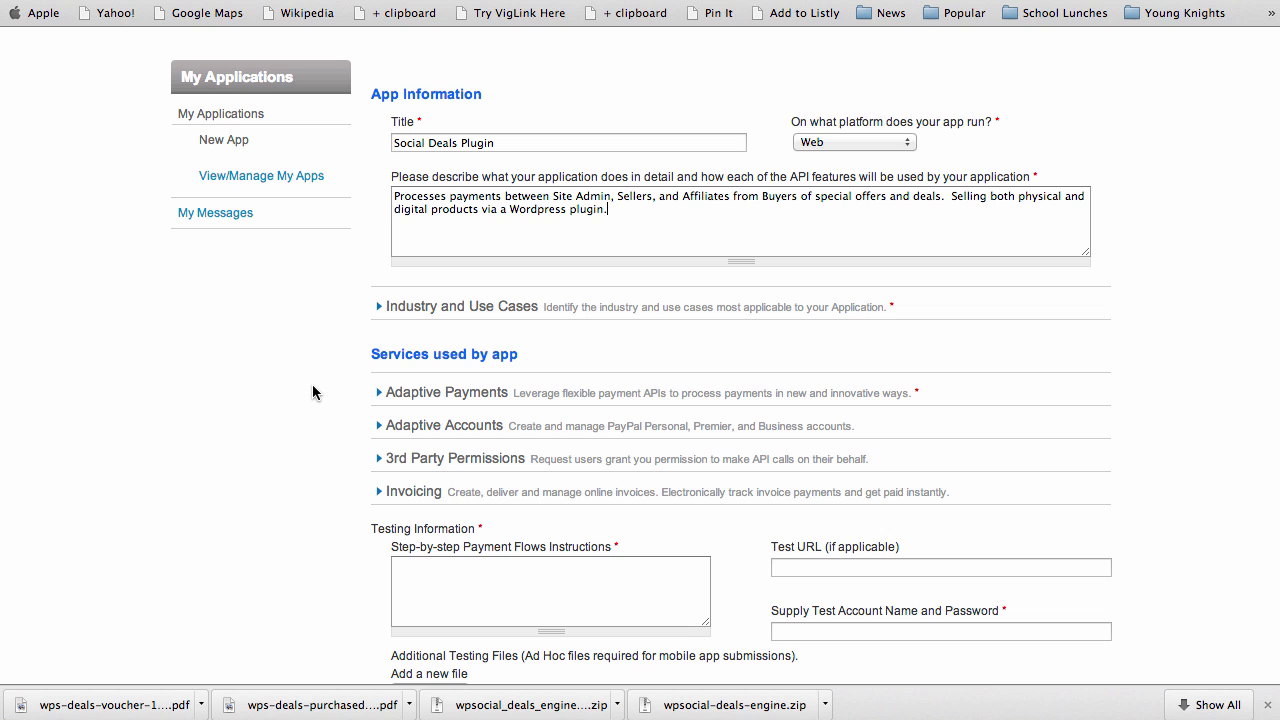
Under Industry and Use Cases, keep None of the Below and choose Marketplace as the use case
scroll(313, 392, down, 1)
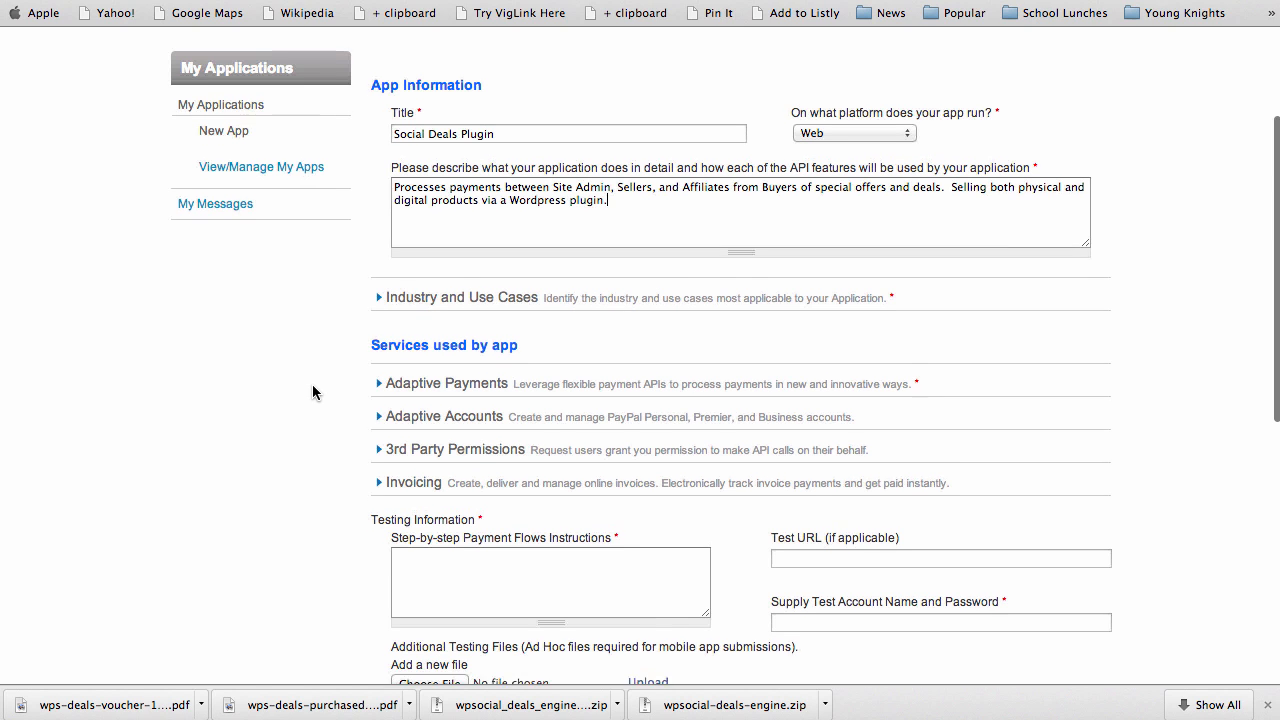
scroll(313, 388, down, 1)
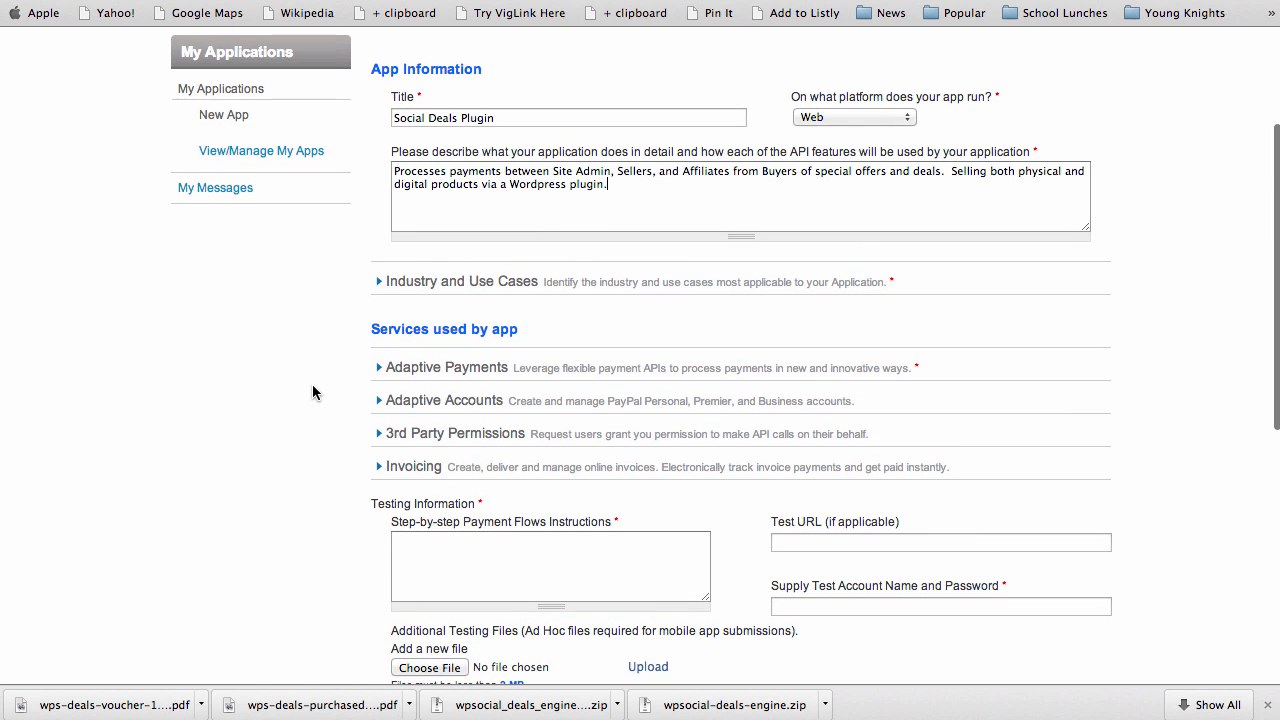
click(401, 286)
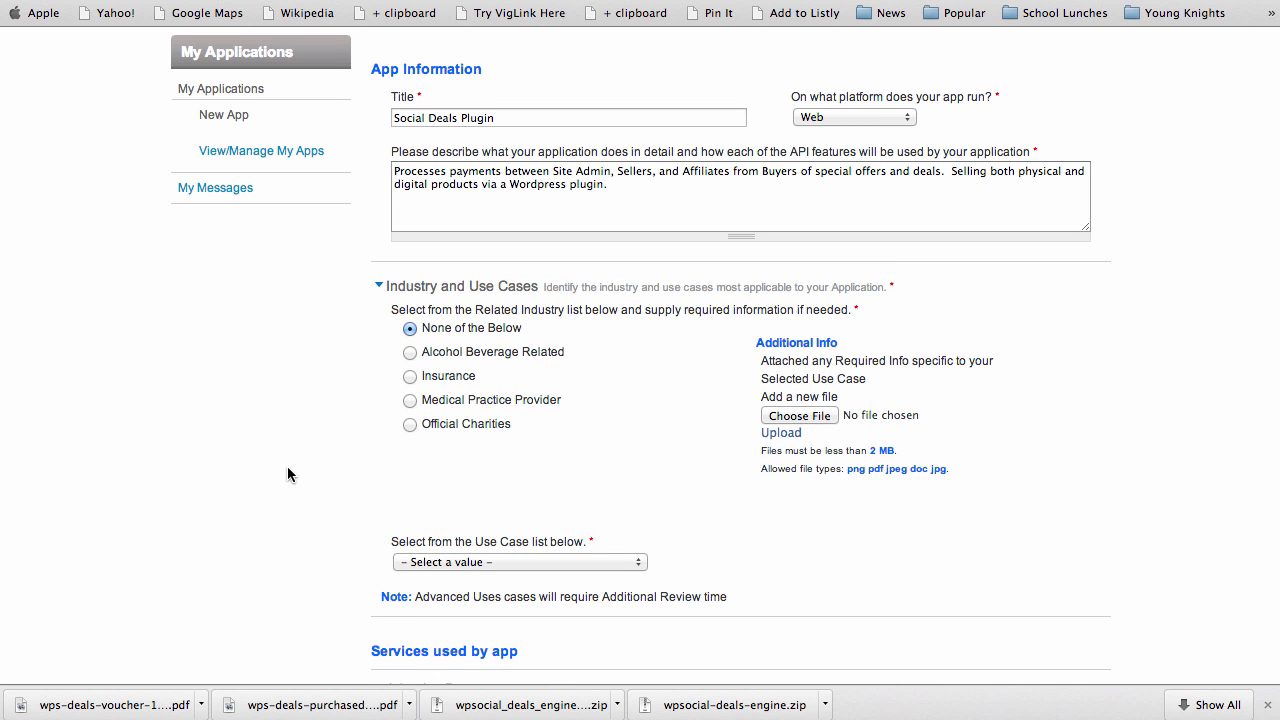
scroll(288, 470, down, 3)
scroll(287, 470, down, 3)
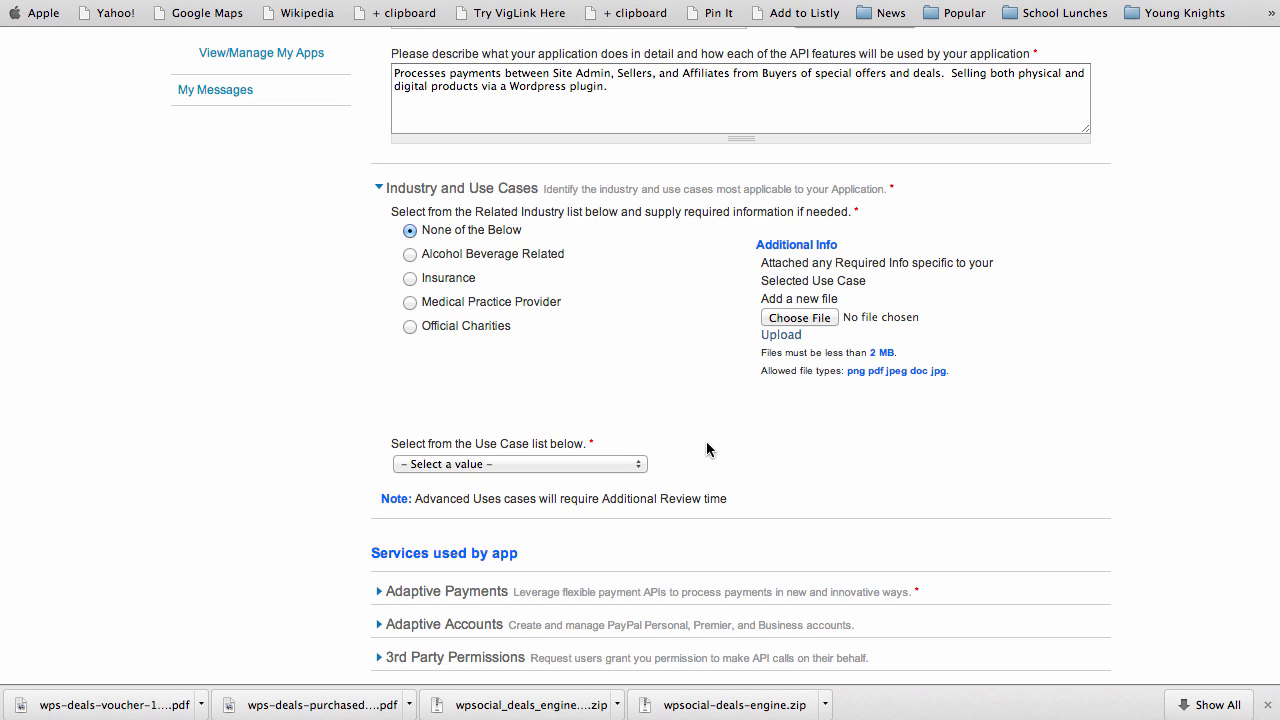
click(638, 466)
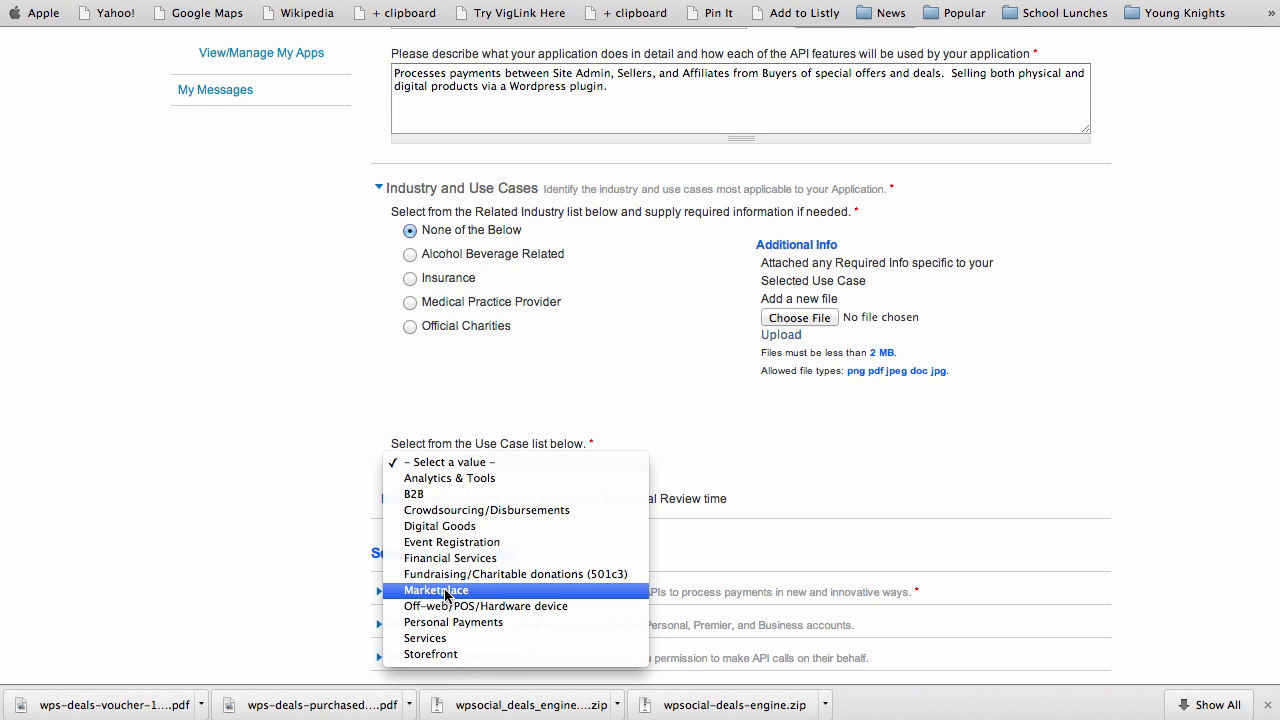
click(445, 590)
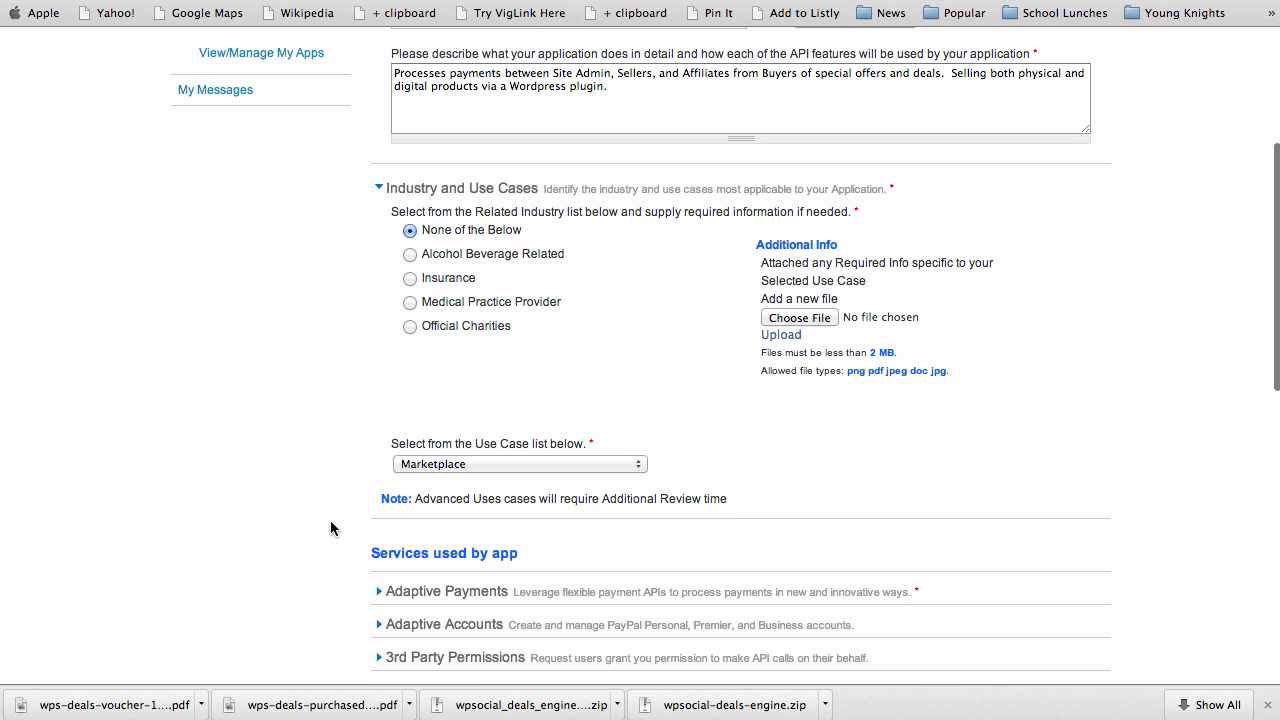
scroll(331, 521, down, 2)
scroll(330, 521, down, 1)
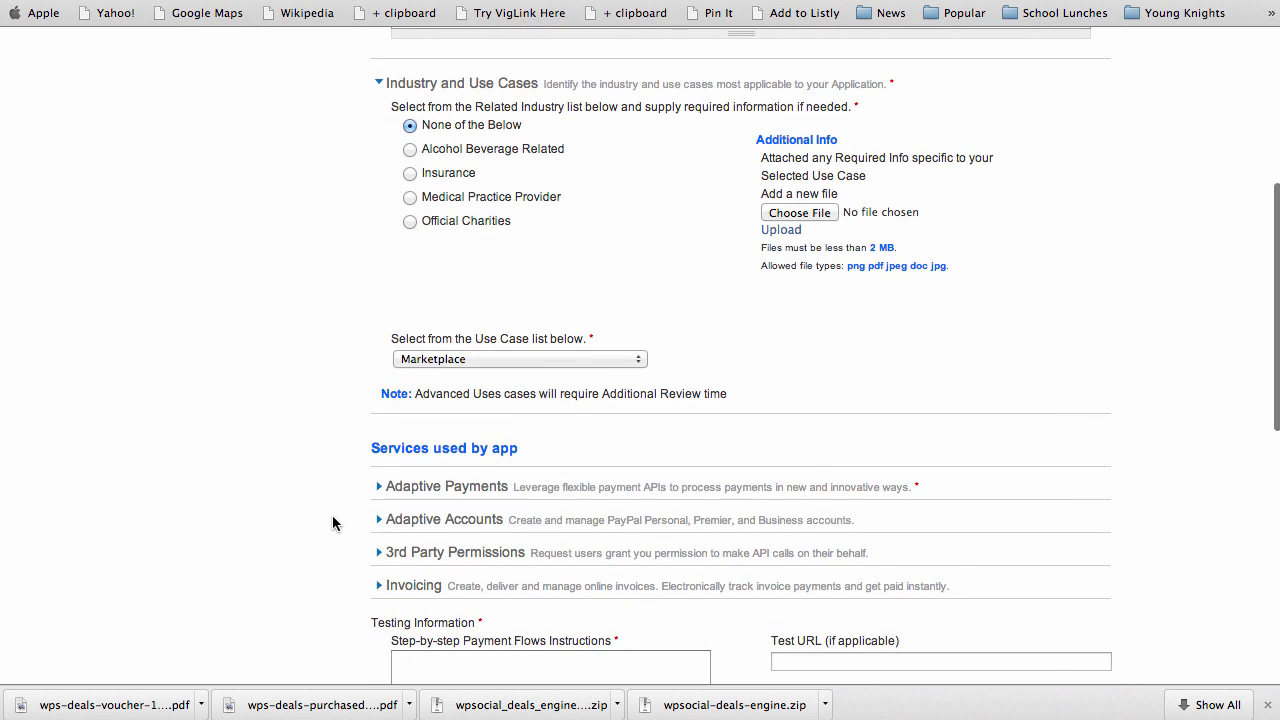
scroll(332, 516, down, 4)
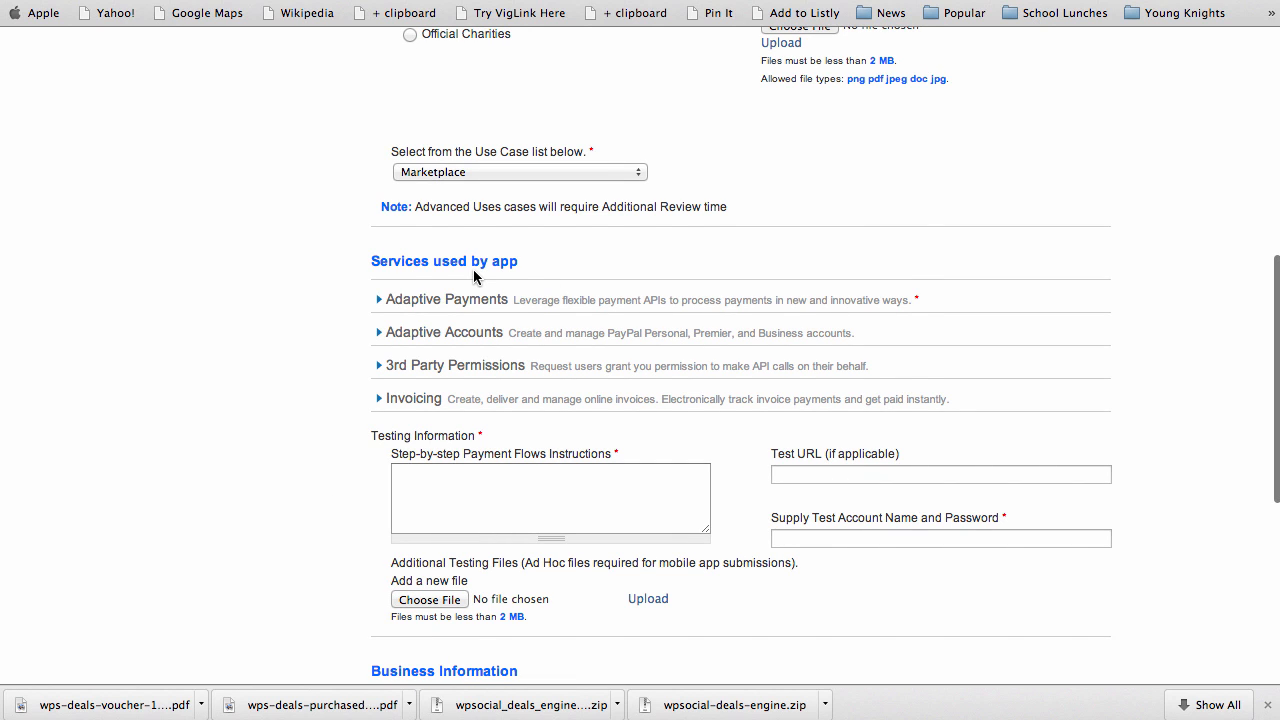
Enable Basic Payments with Checkout/Send Money, Get Payment Details, Refunds or Chargebacks and Currency Conversion
scroll(332, 361, down, 2)
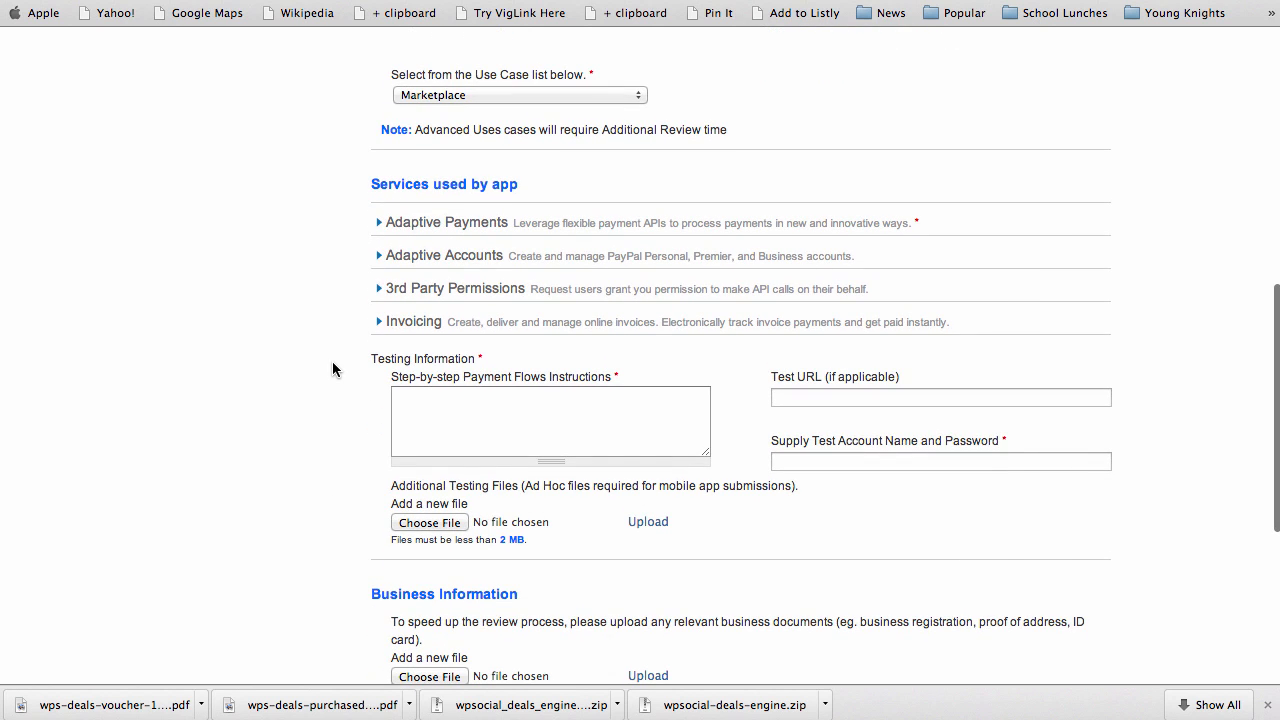
click(400, 223)
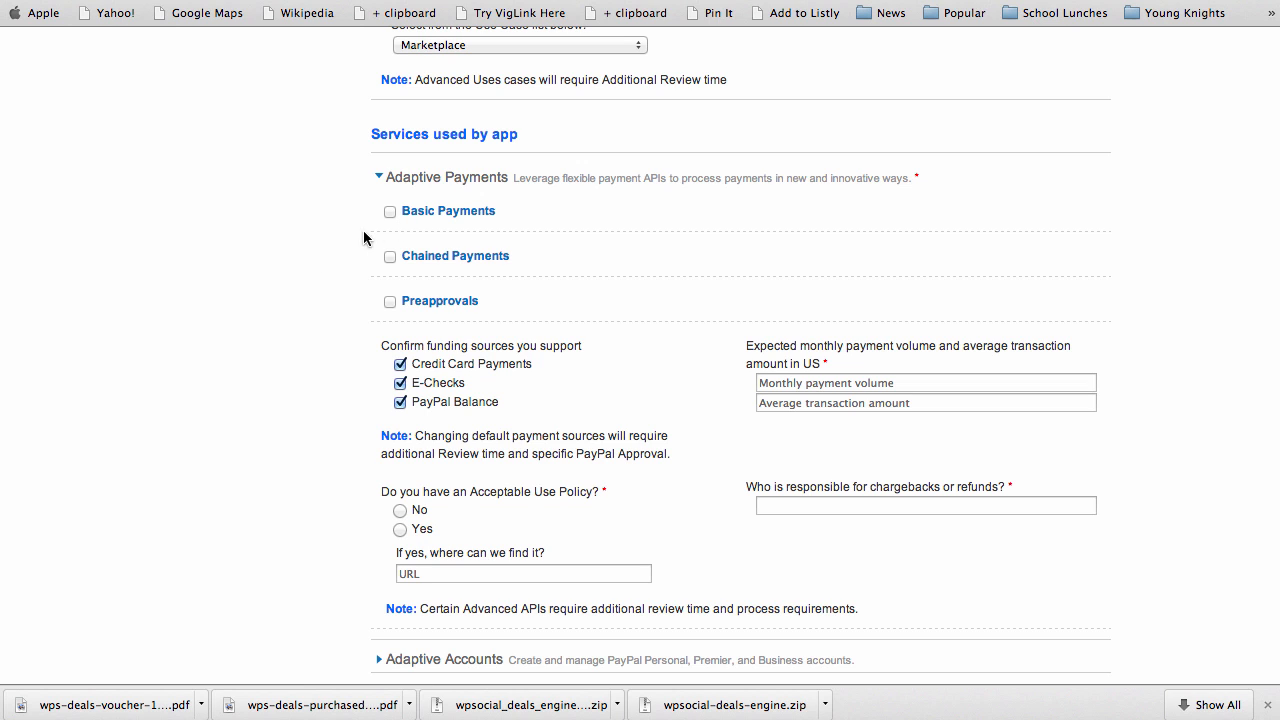
click(390, 212)
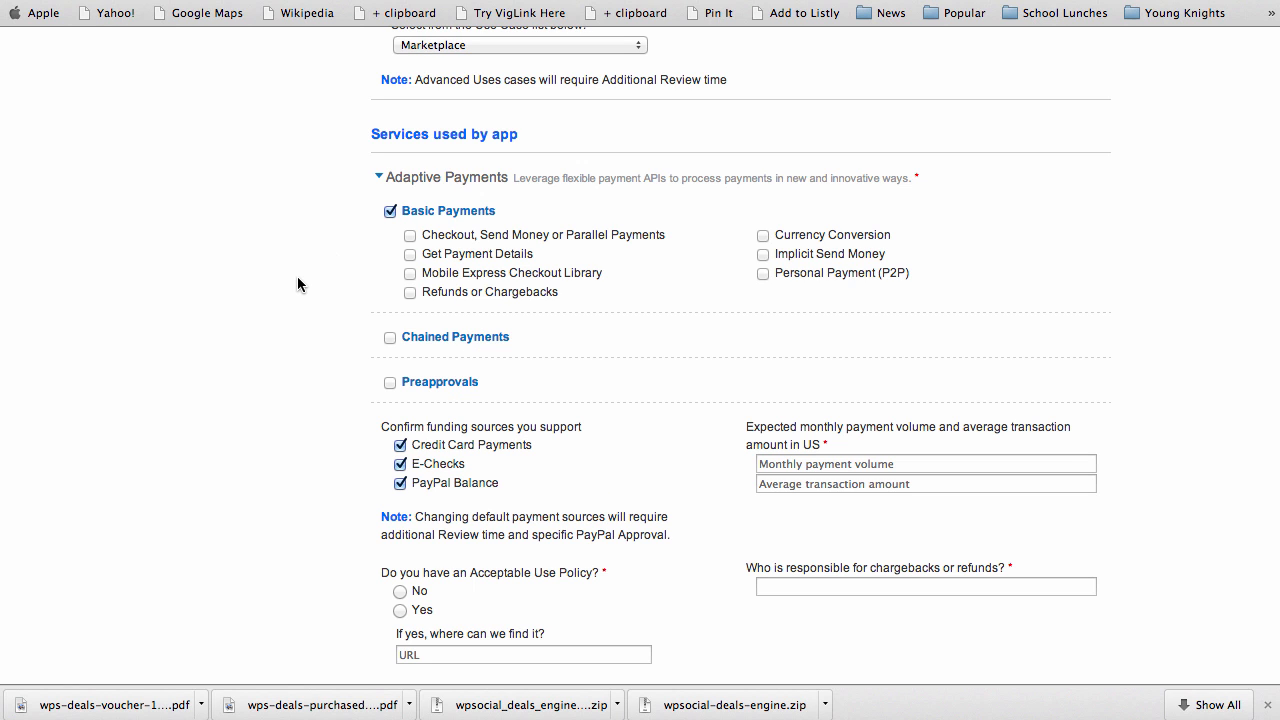
click(410, 237)
click(410, 255)
click(410, 292)
click(763, 236)
scroll(617, 385, down, 1)
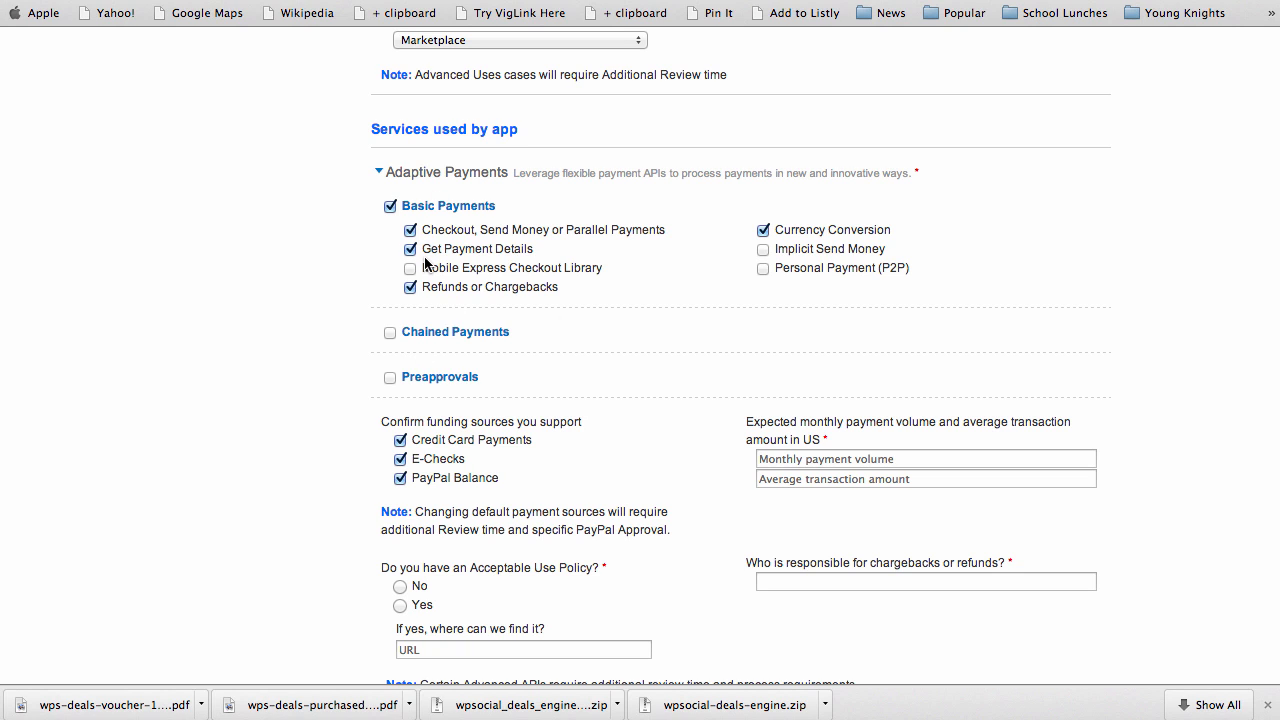
Enable Chained Payments with 'Seller/ Admin' primary and 'Partners/ Vendors/ Affiliates' secondary receivers
click(390, 333)
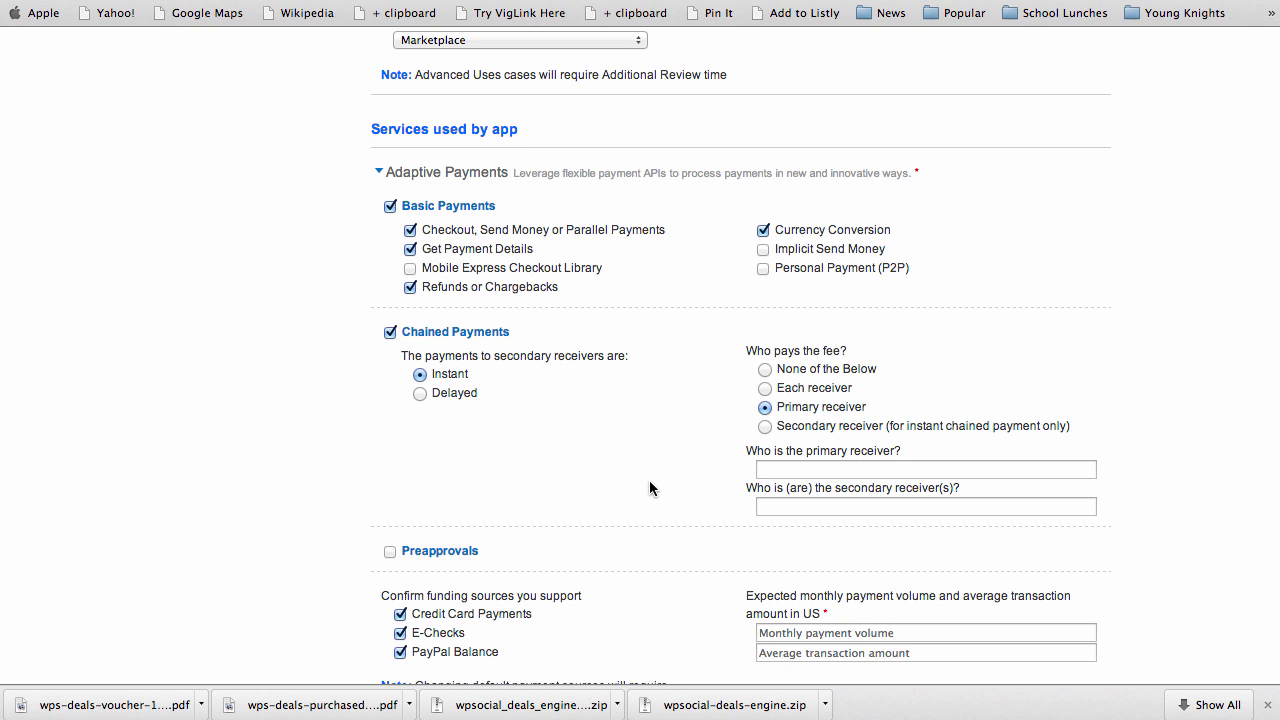
text(Seller)
text(/ Admin)
text(Partners)
text(/ Vendor)
text(s)
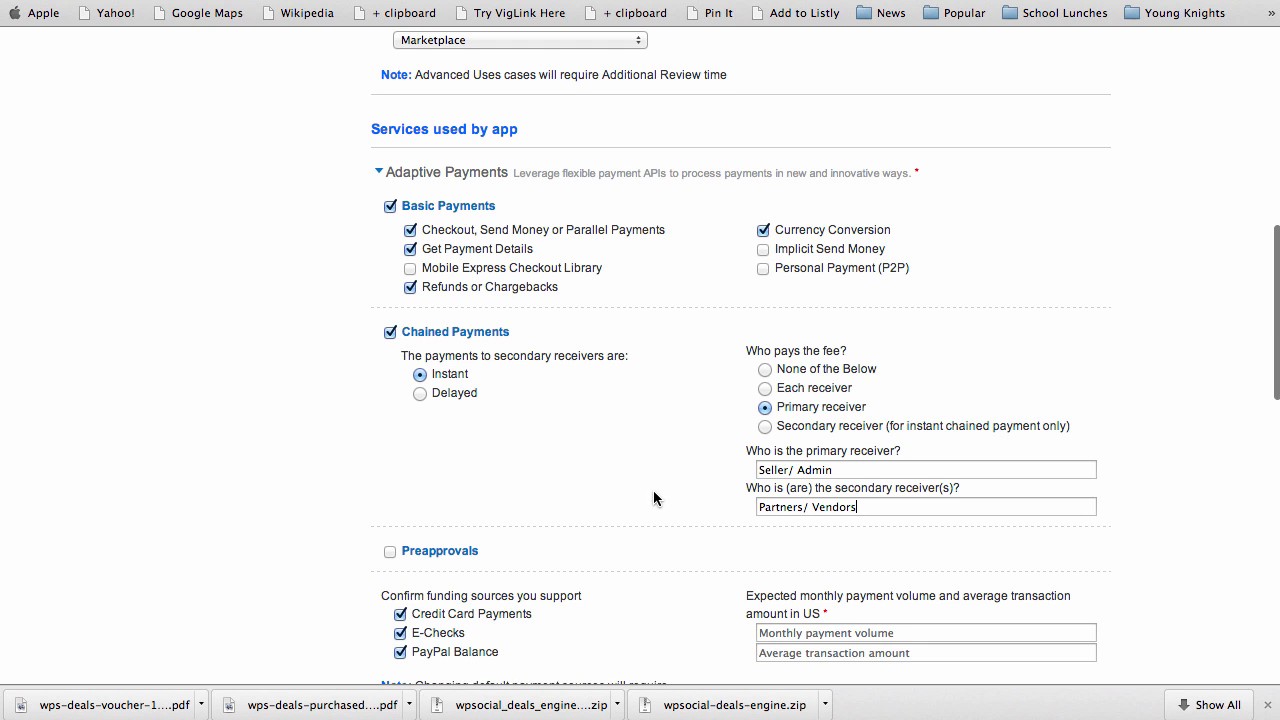
scroll(653, 497, down, 1)
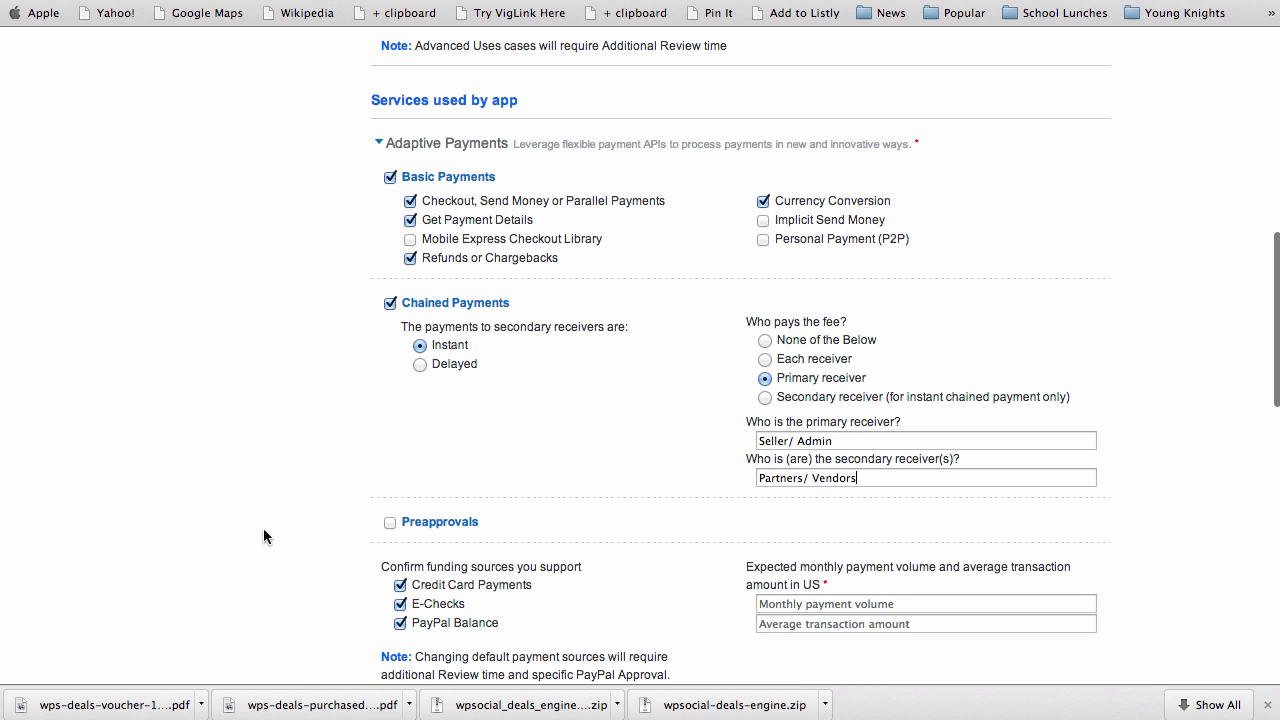
scroll(302, 529, down, 1)
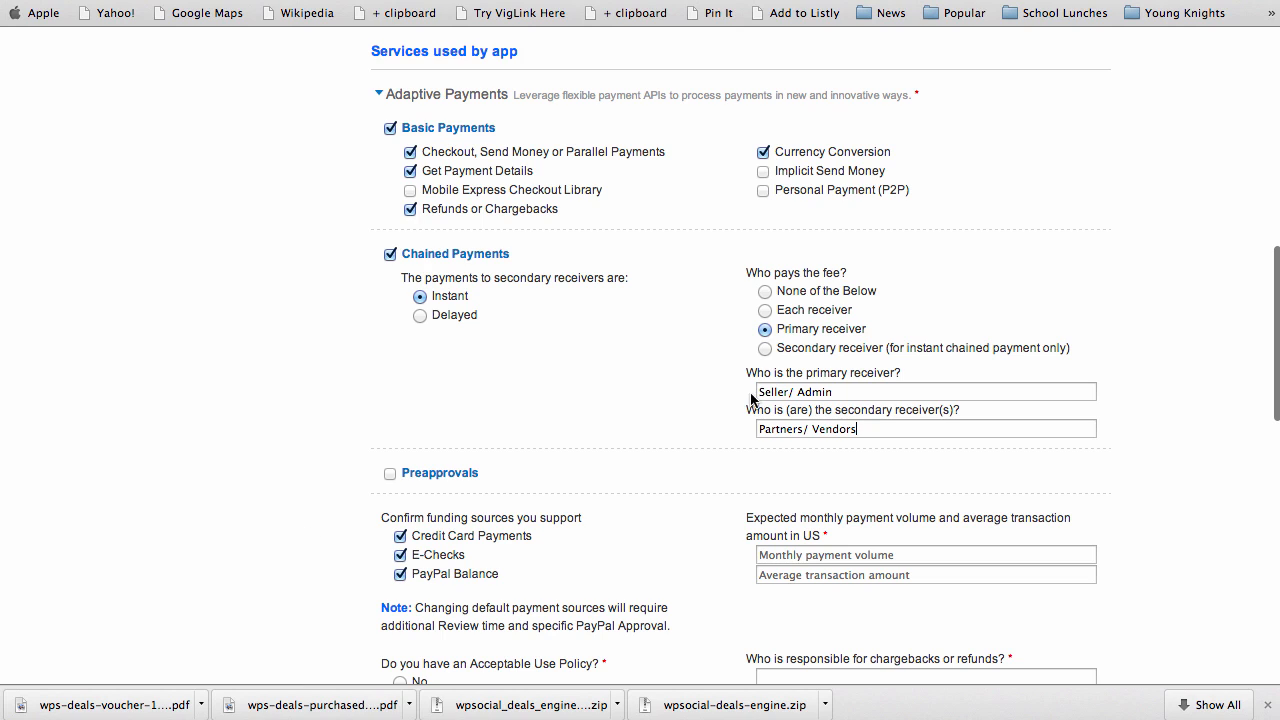
click(878, 432)
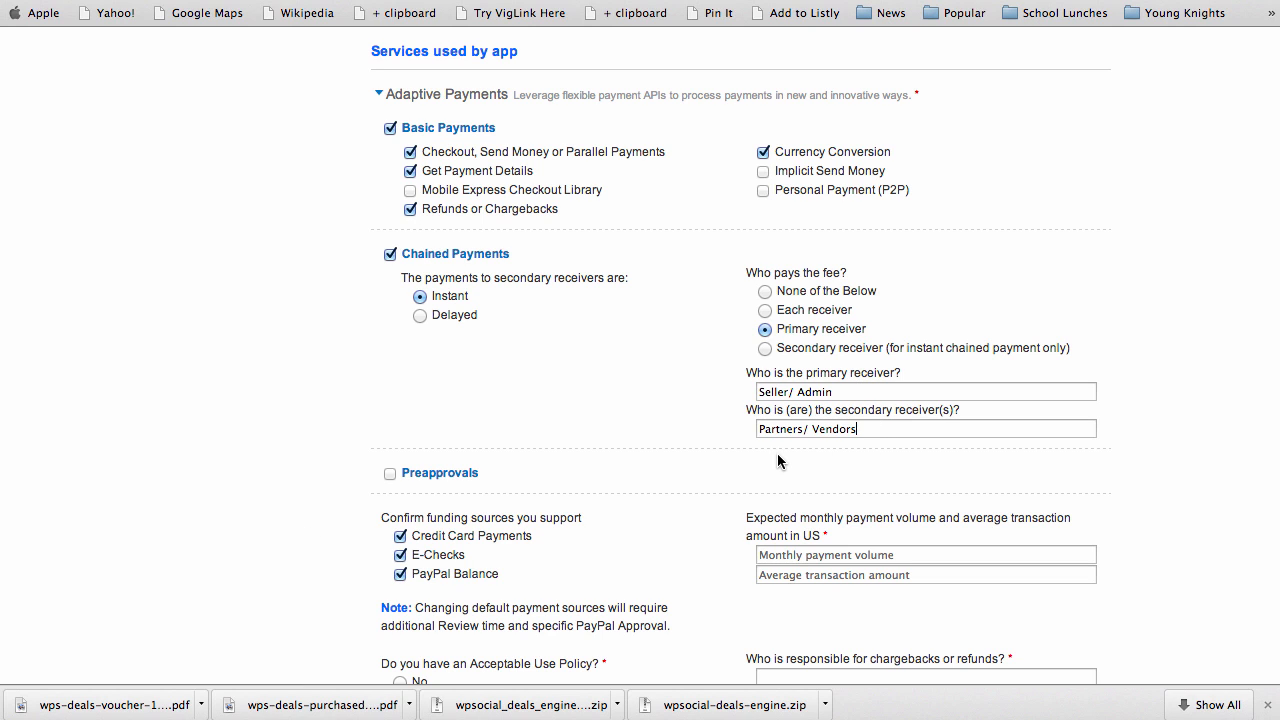
text(/ Affiliates)
scroll(660, 495, down, 2)
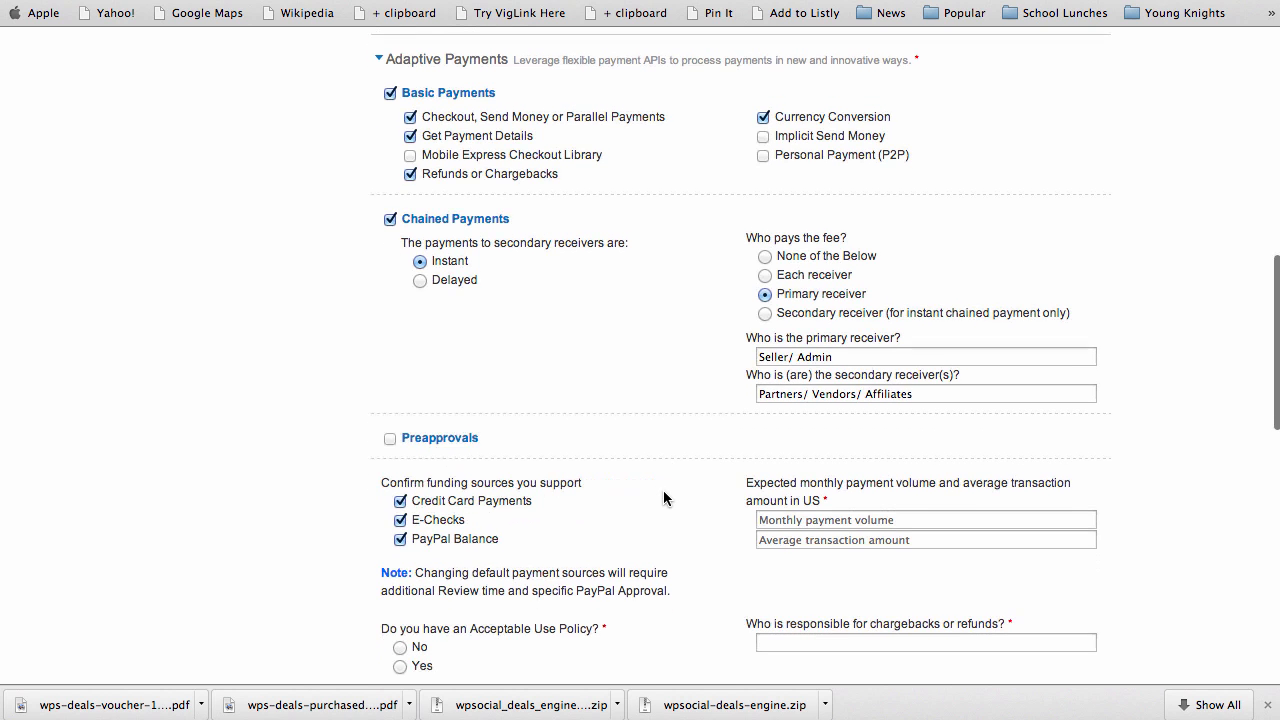
scroll(308, 418, down, 1)
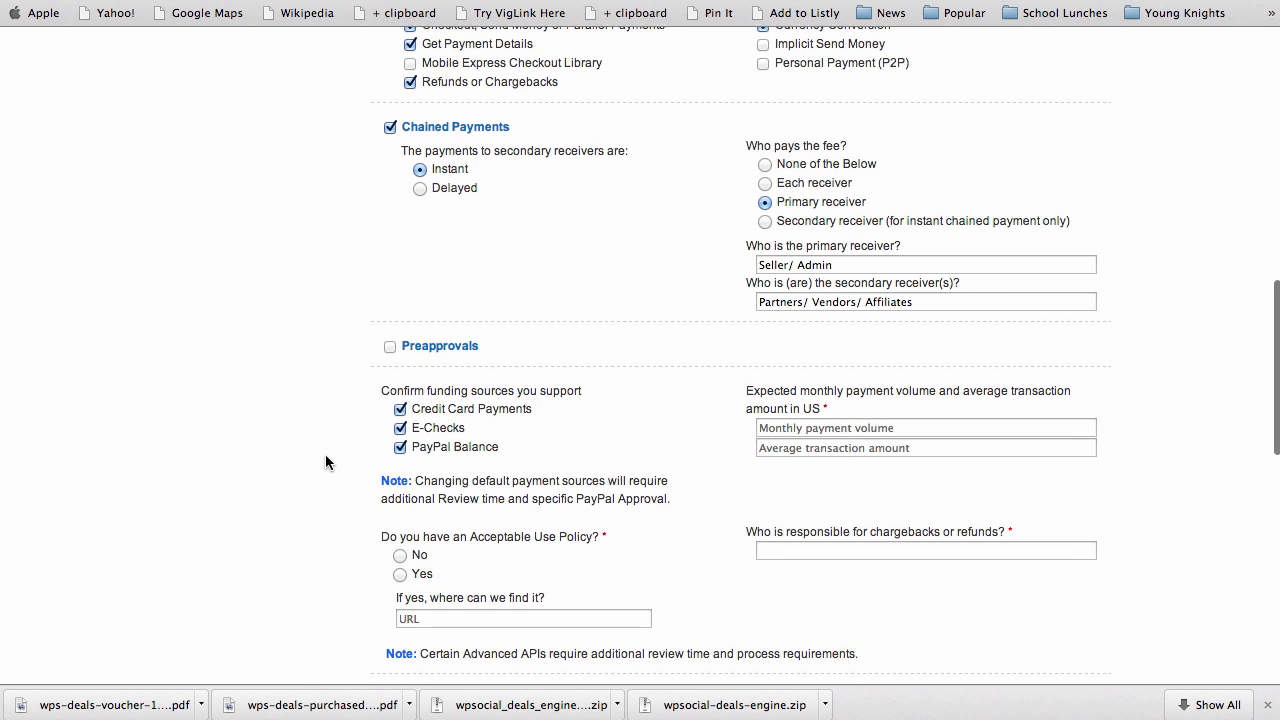
scroll(325, 462, down, 2)
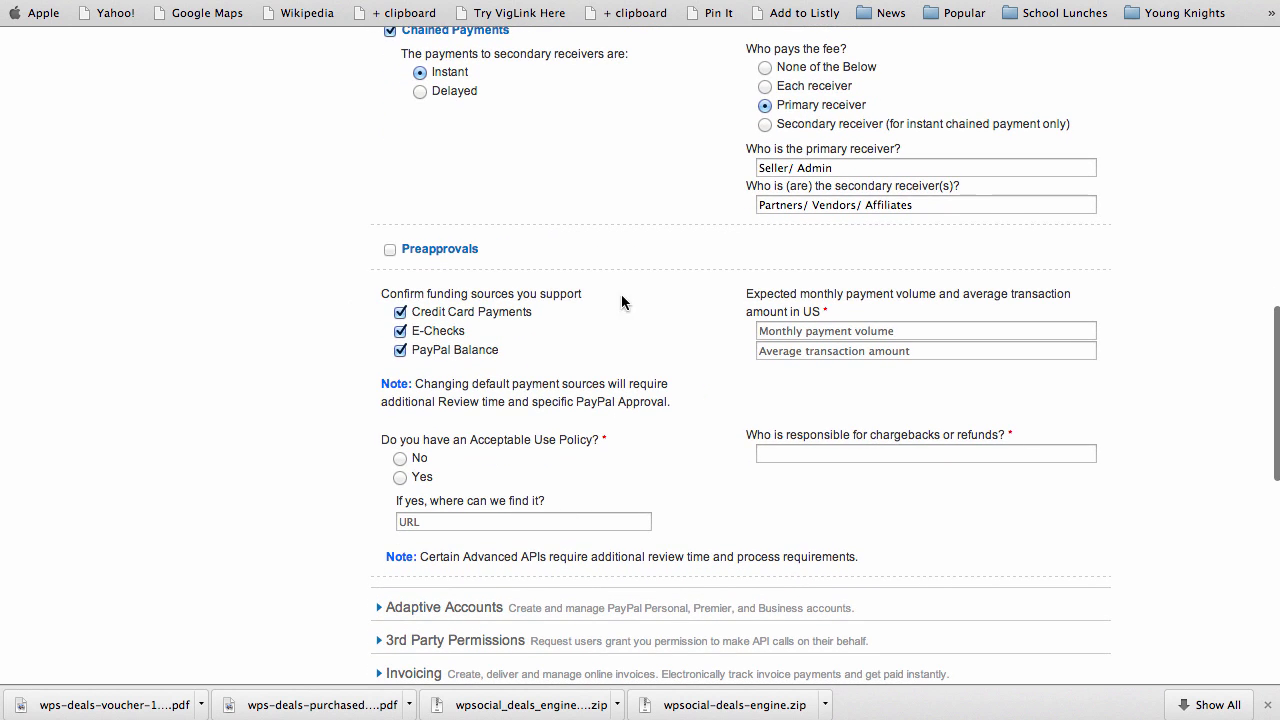
Accept only credit card funding, expecting 10000 monthly volume at a 20 average transaction
click(400, 333)
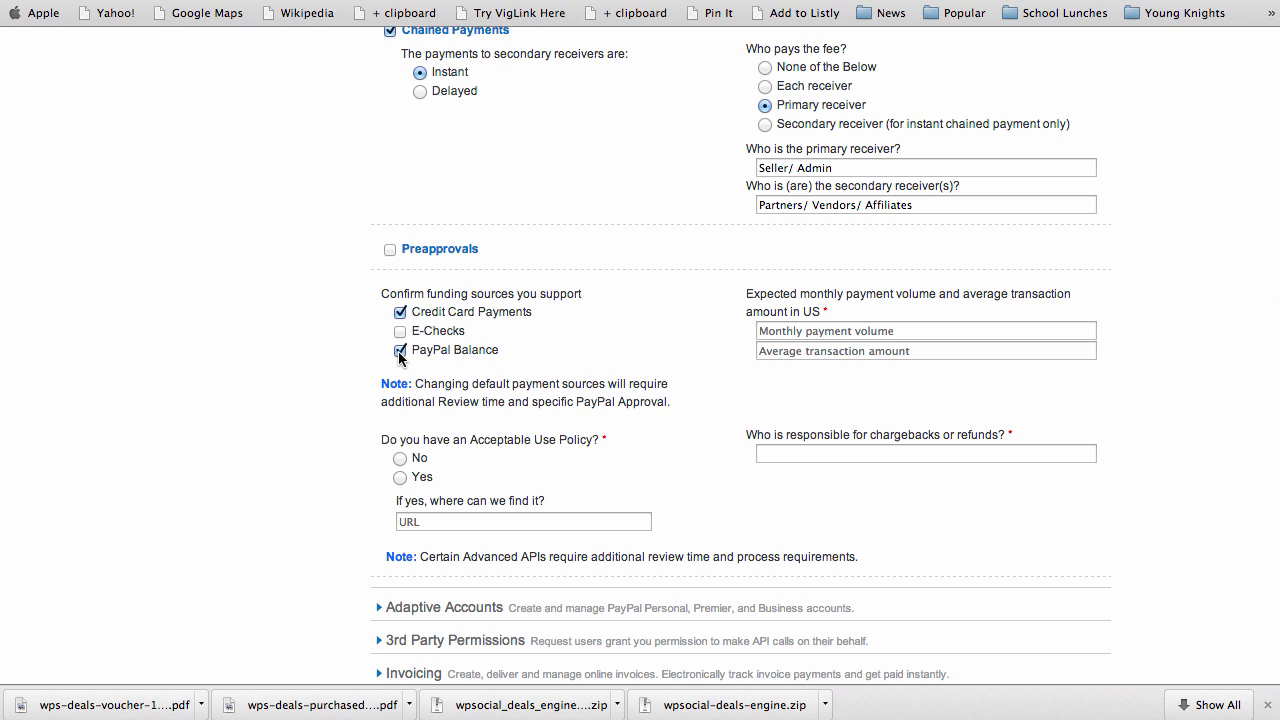
click(399, 351)
click(781, 330)
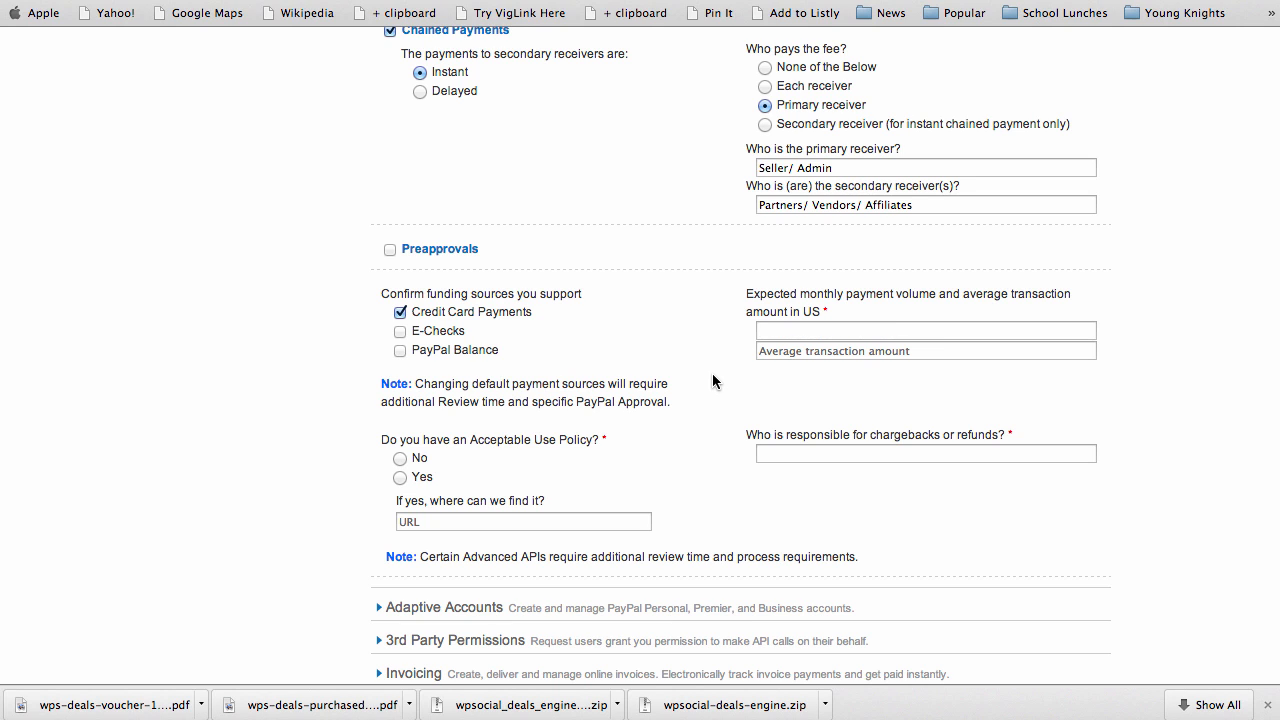
text(10000)
click(784, 351)
text(20)
scroll(695, 468, down, 1)
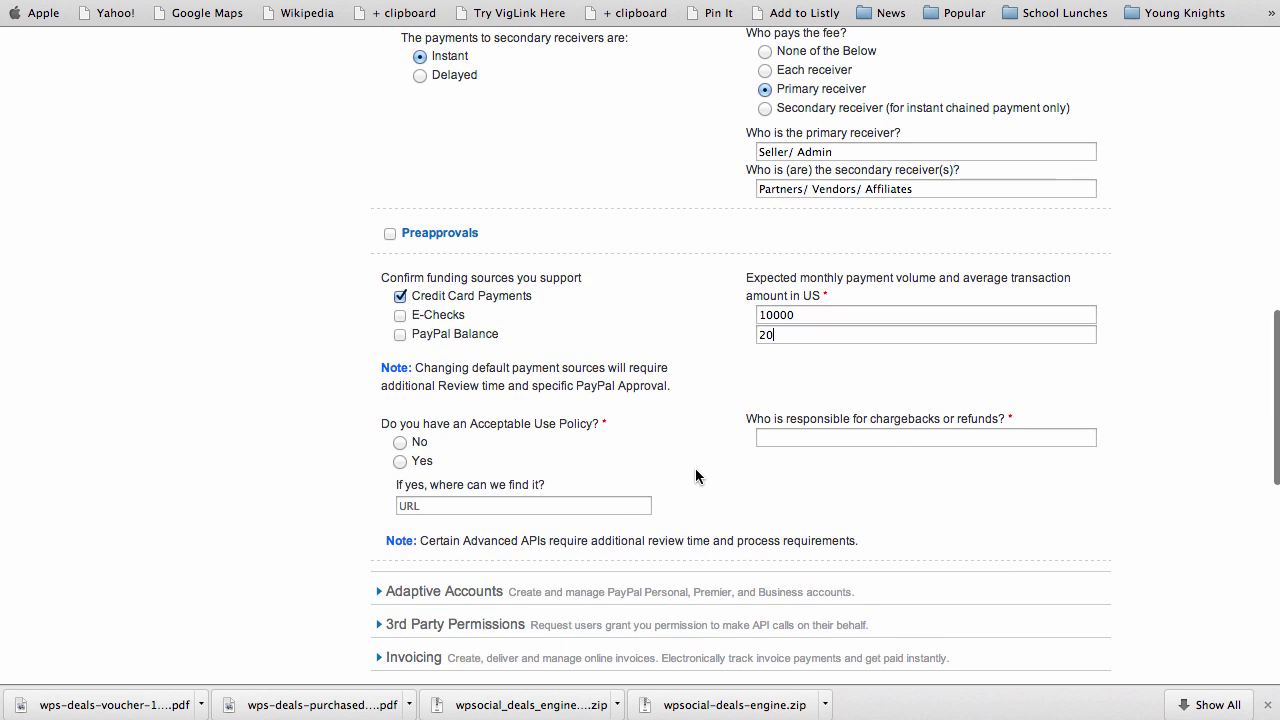
scroll(695, 440, down, 1)
Name Admin as responsible for chargebacks and answer No to the acceptable use policy question
click(785, 435)
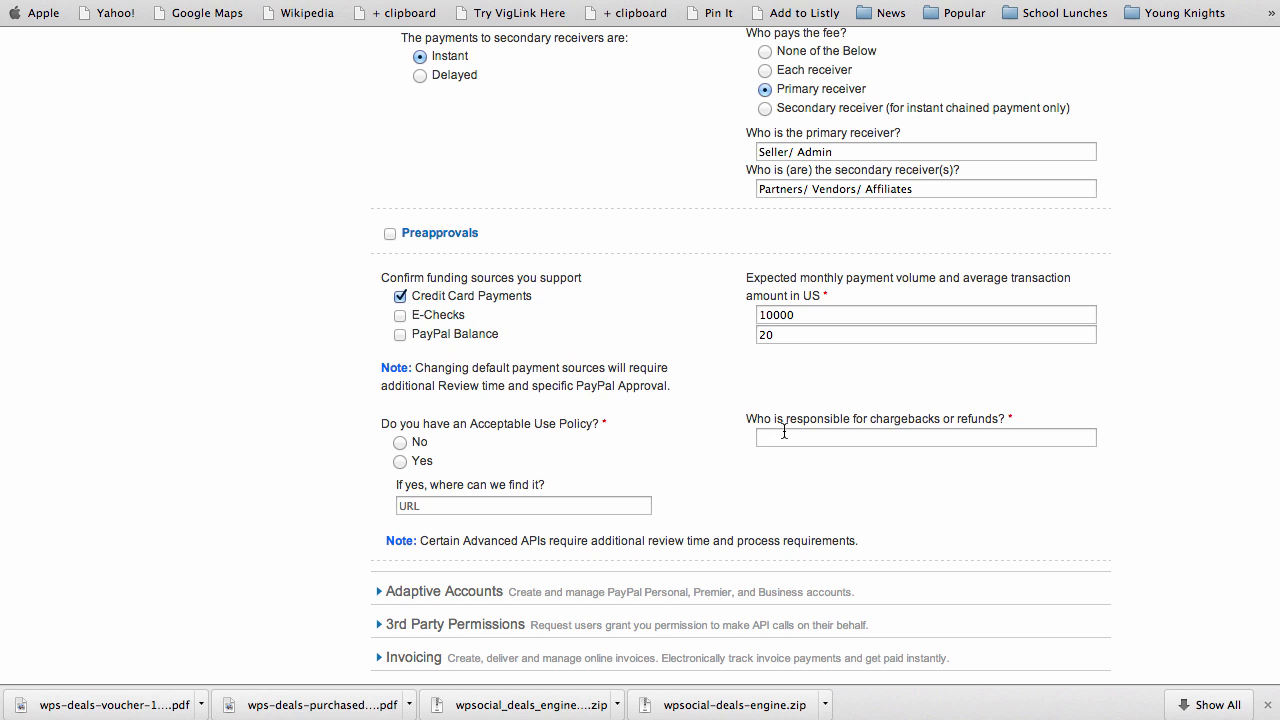
text(Admin)
click(399, 441)
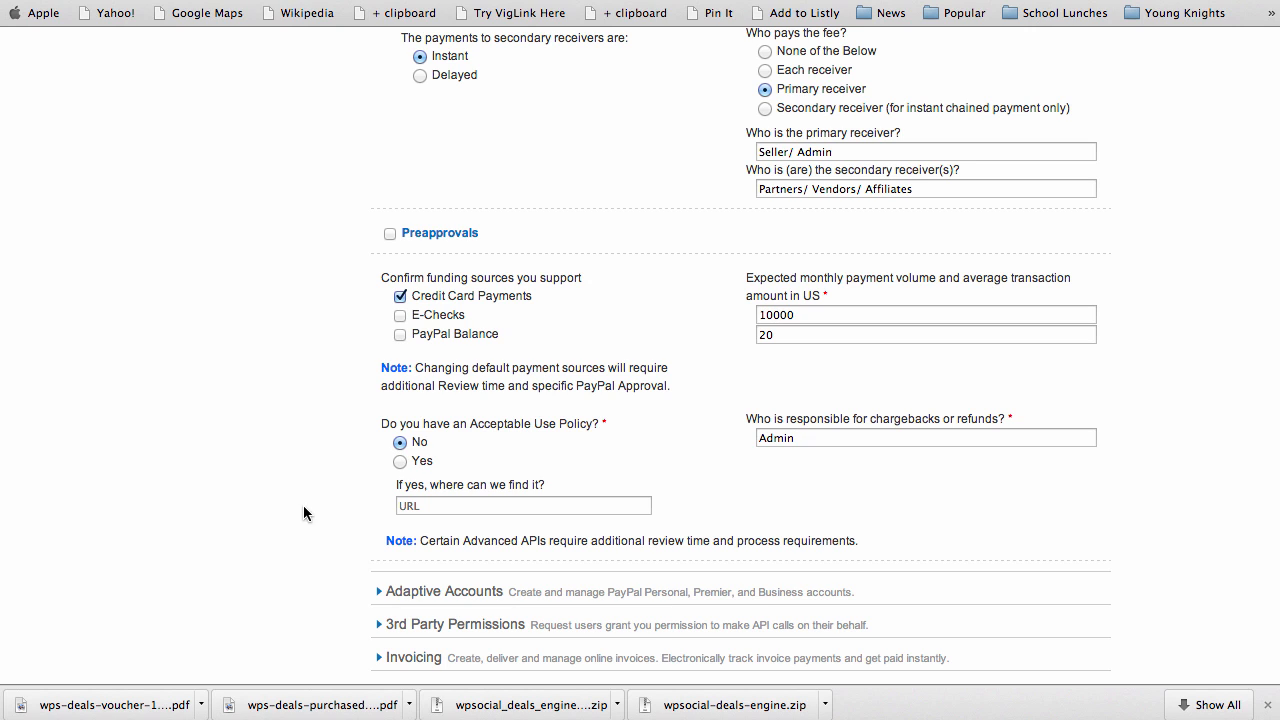
click(399, 461)
scroll(323, 504, down, 3)
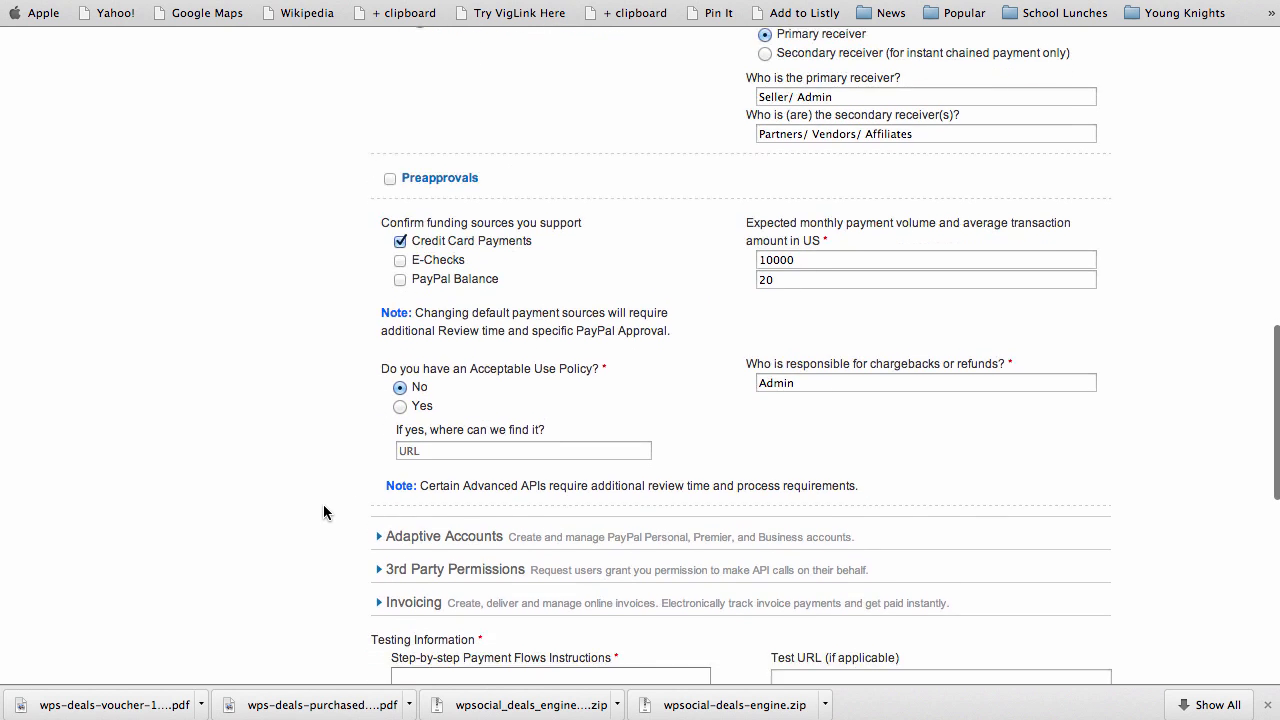
scroll(323, 505, down, 2)
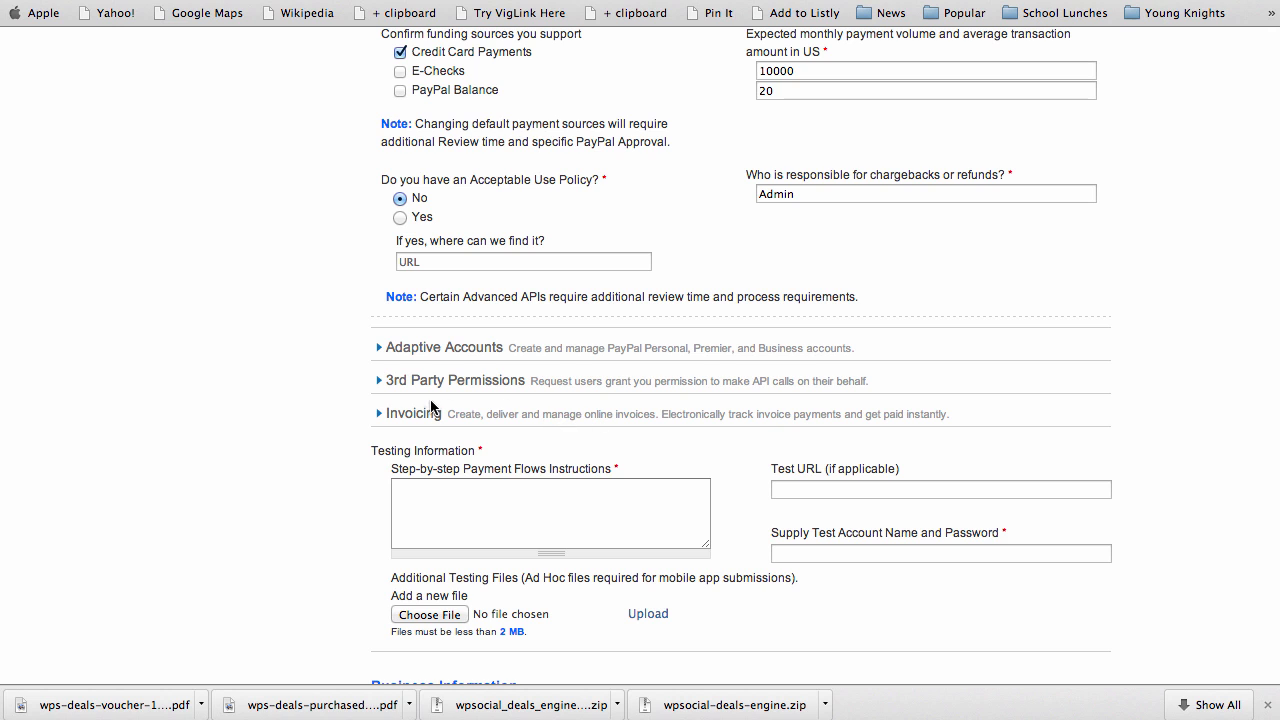
scroll(315, 437, down, 4)
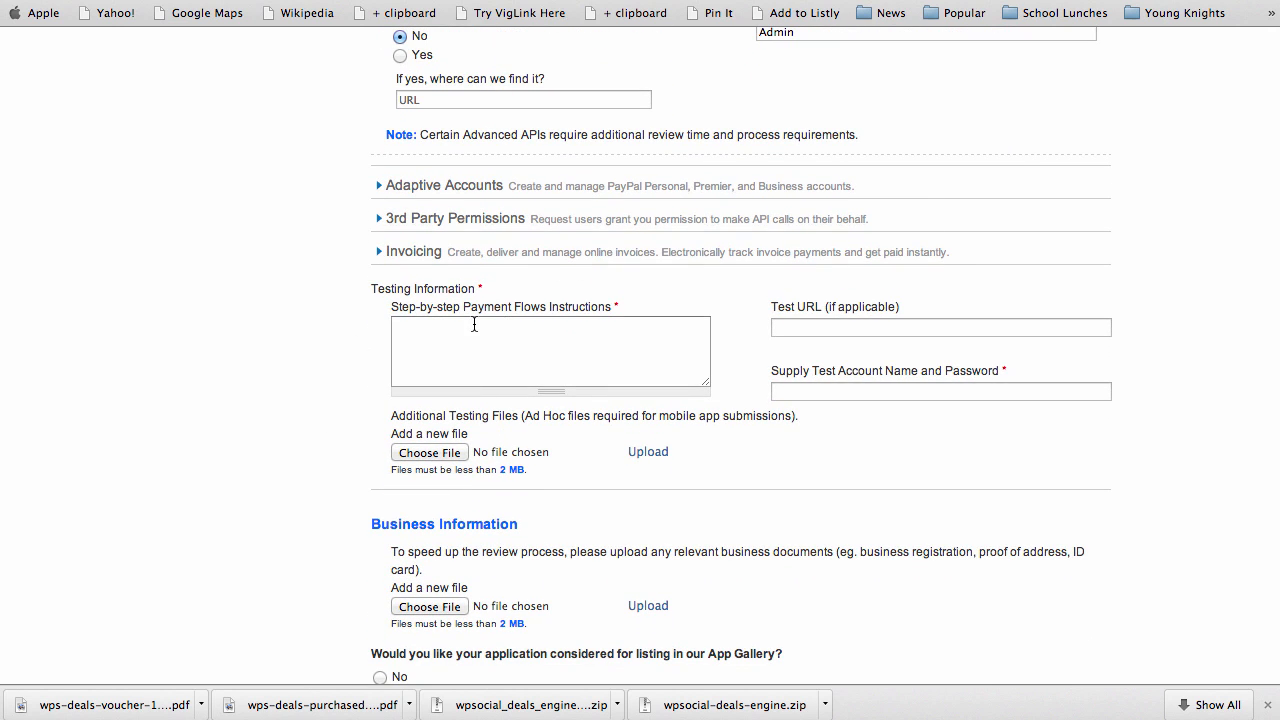
Write the payment flow: buyer purchases, payments go to Seller, Secondary Receiver (Partner) and Secondary Receiver (admin)
click(491, 349)
text(Buyer purchases product.)
key(Return)
text(PayPal payment)
text(goes to S)
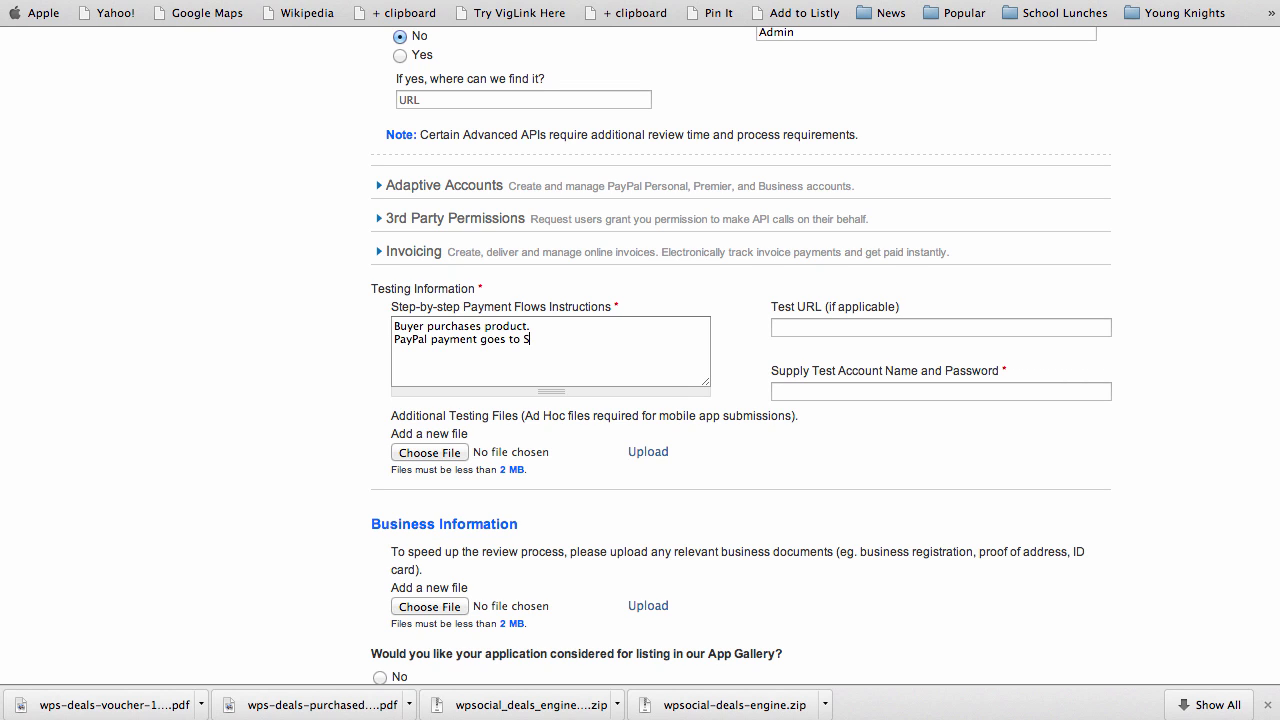
text(eller)
text(Pay)
text( (primar)
text(y )
text(receiveer)
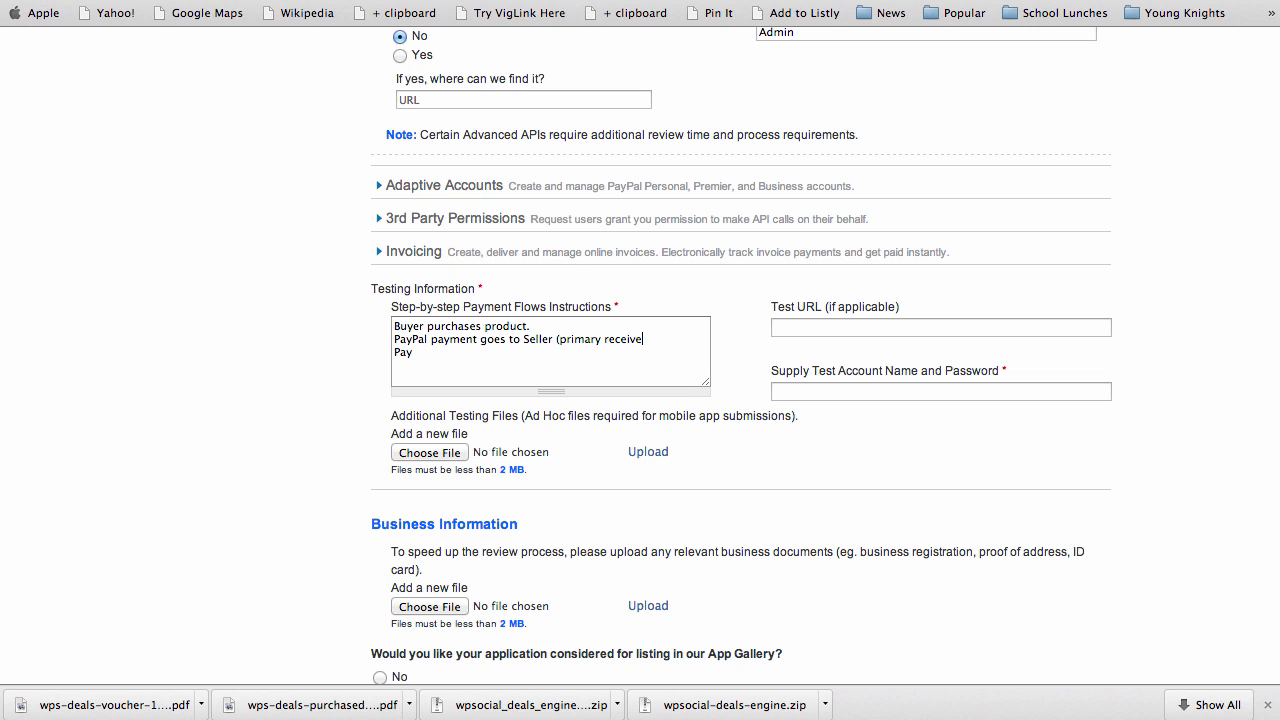
key(BackSpace)
key(BackSpace)
text(r) )
text(Paypay)
key(BackSpace)
text(l payment goes to Secondary)
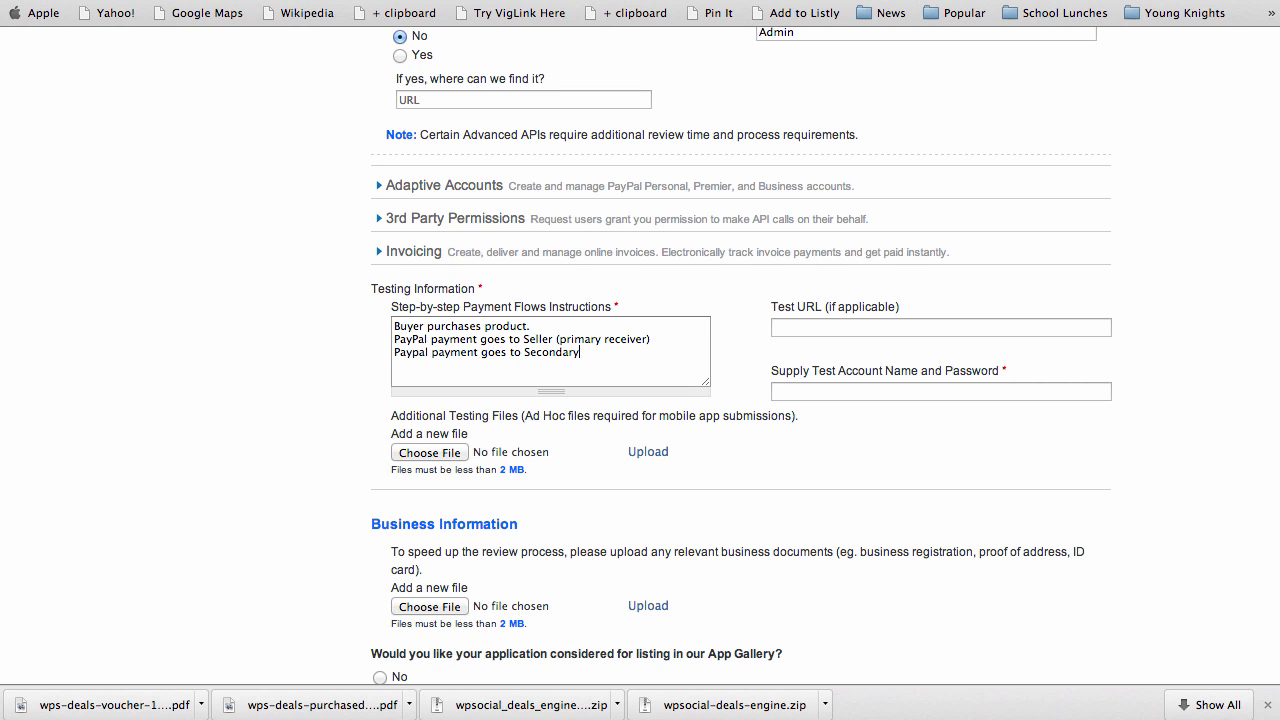
text( Receiver (Partner) PayPal payment)
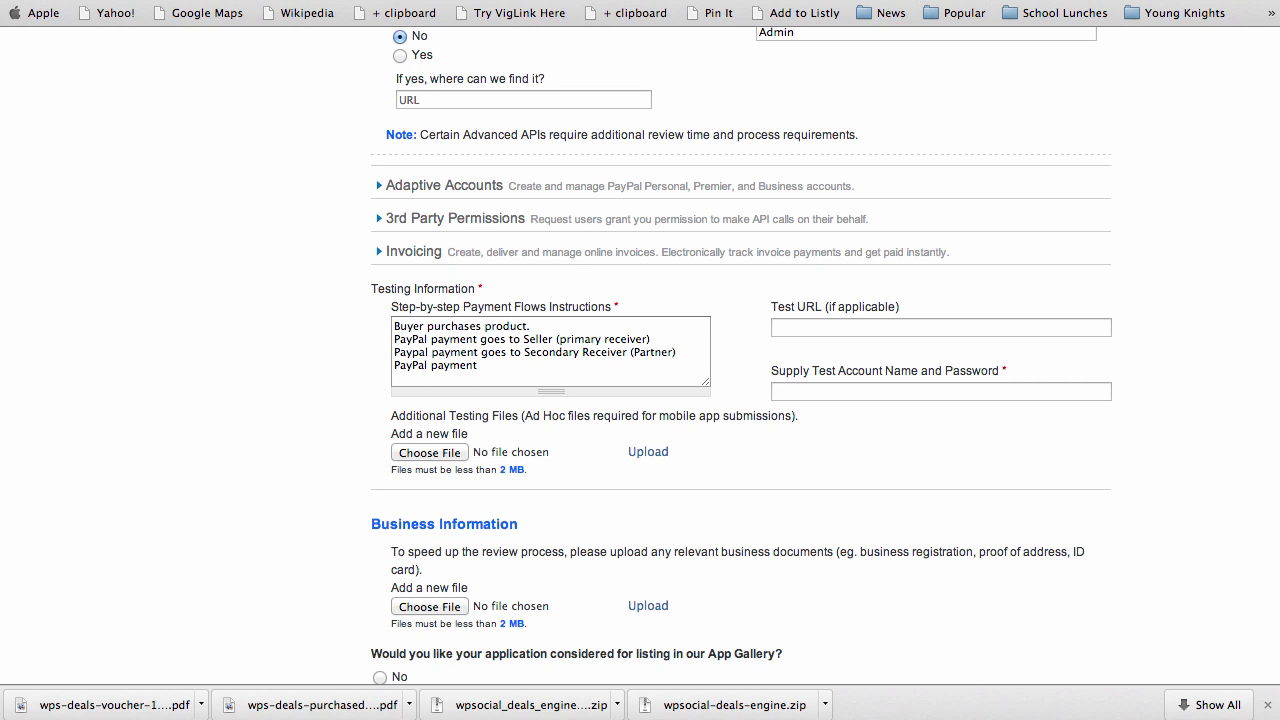
text( goes to Secondary receiveer)
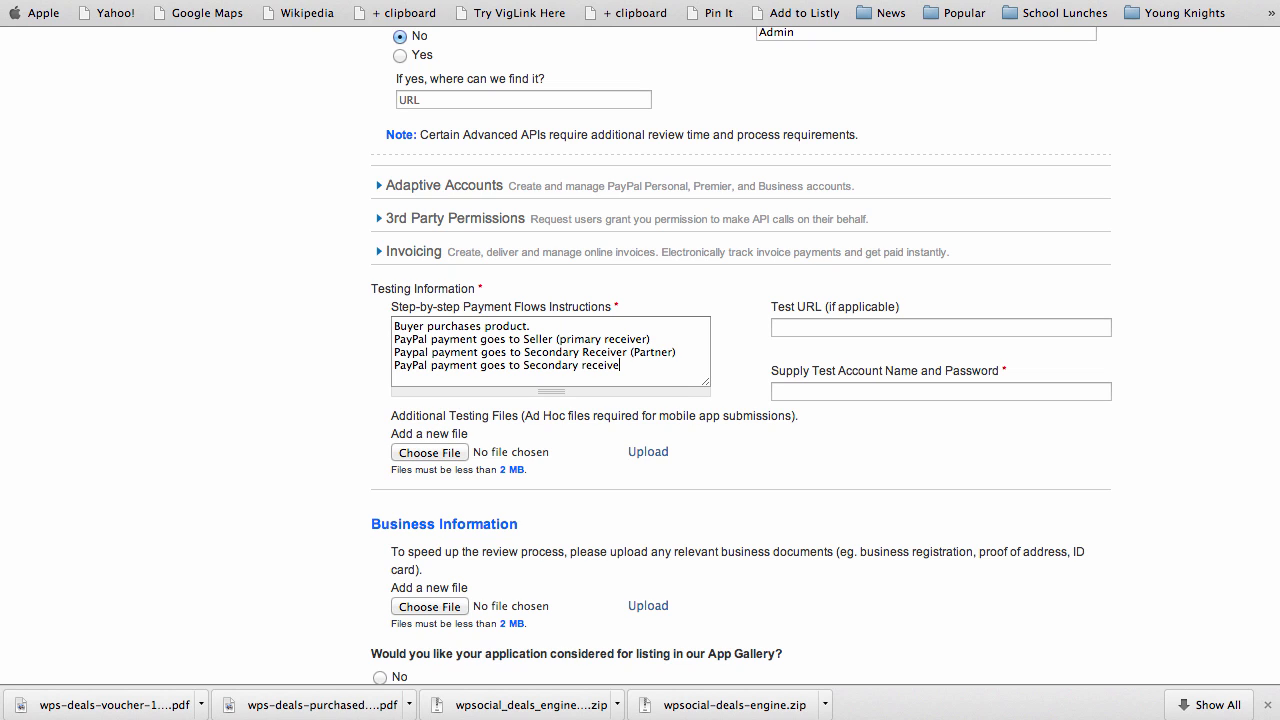
key(BackSpace)
key(BackSpace)
key(BackSpace)
key(BackSpace)
key(BackSpace)
key(BackSpace)
key(BackSpace)
key(BackSpace)
key(BackSpace)
key(BackSpace)
text(Receiver)
text( (admin)
text())
Add 'Buyer receives purchase.' and the adaptive-or-parallel shopping cart line, correcting 'parallet' to 'parallel'
text(Buyer )
text(receive)
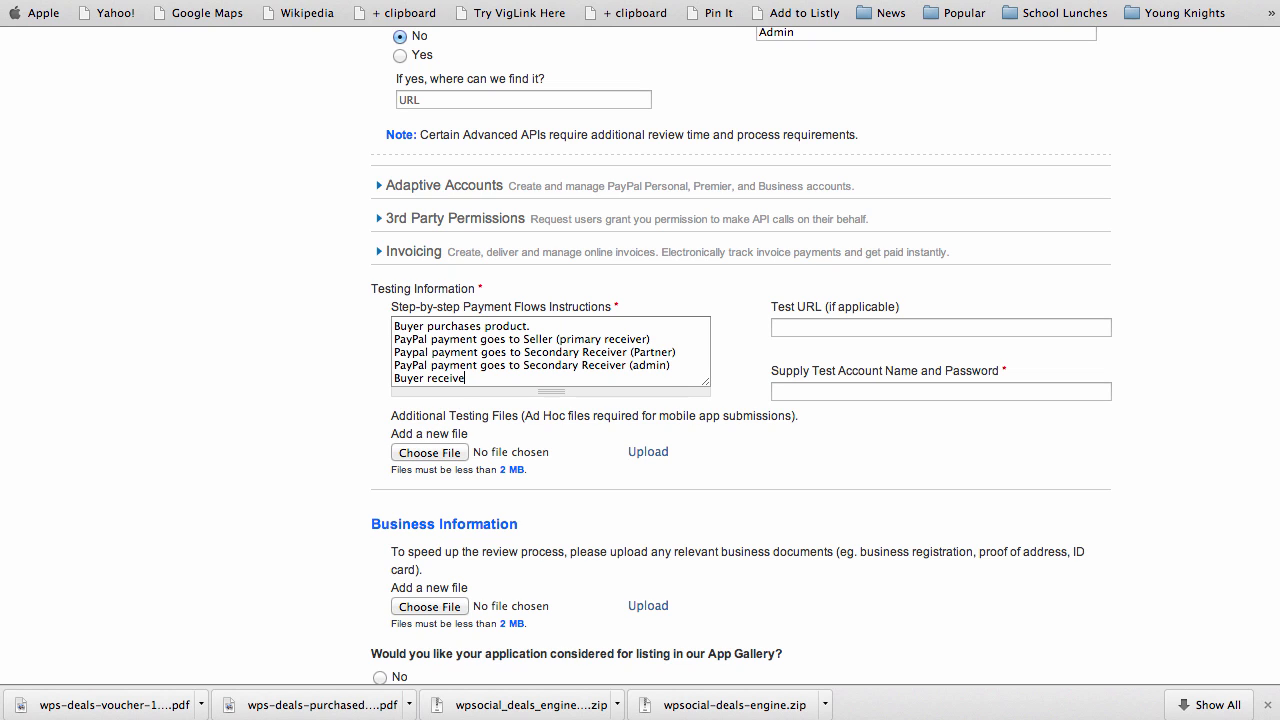
text(s purchase.)
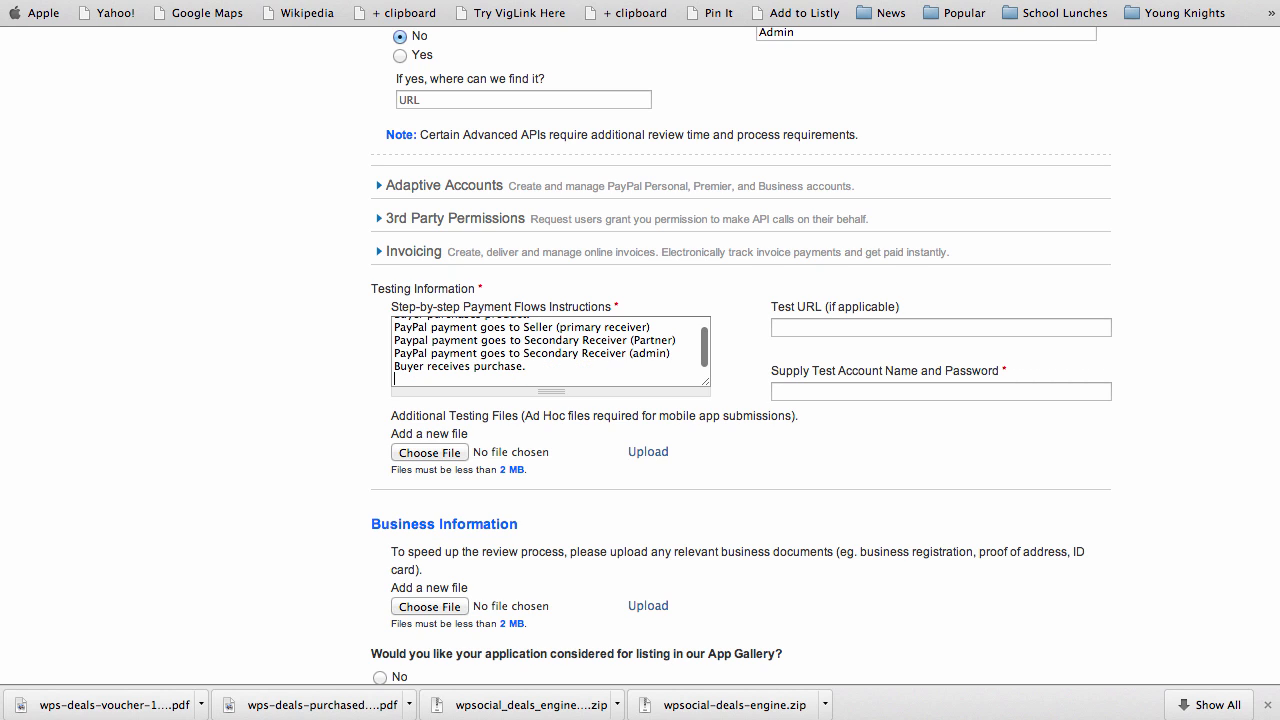
key(Return)
text(Normal shopping)
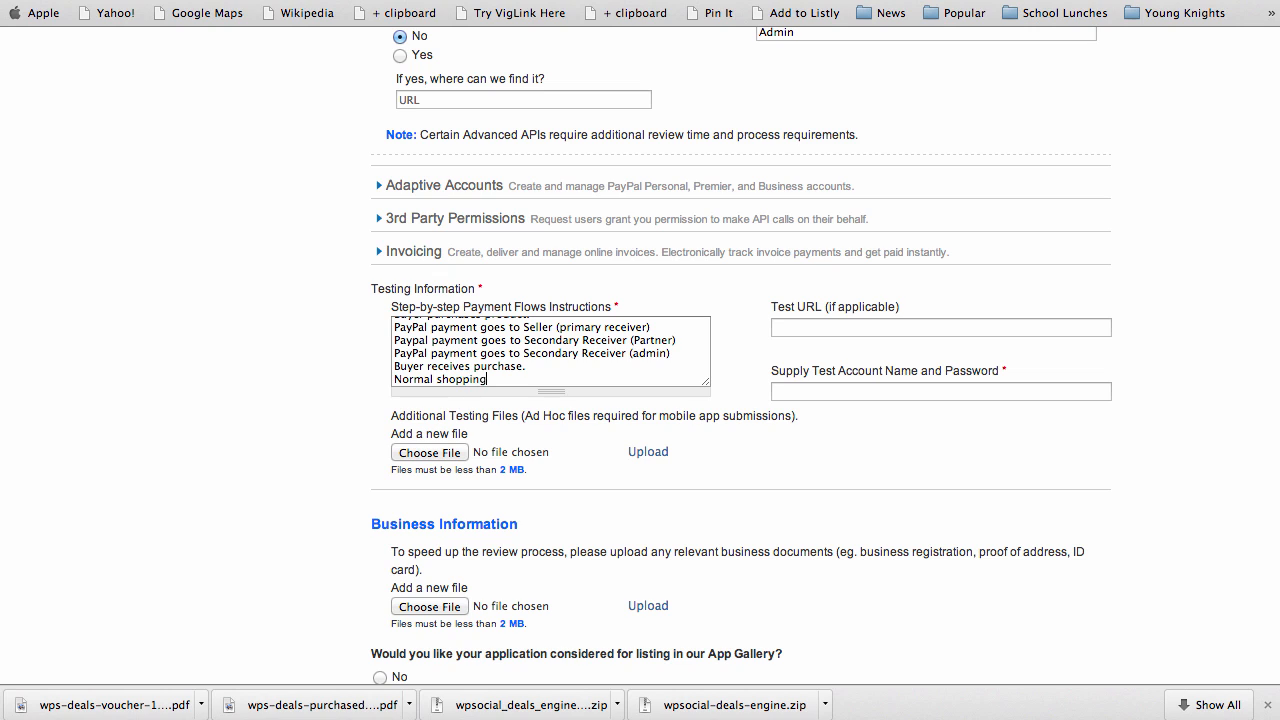
text( cart purchase using either)
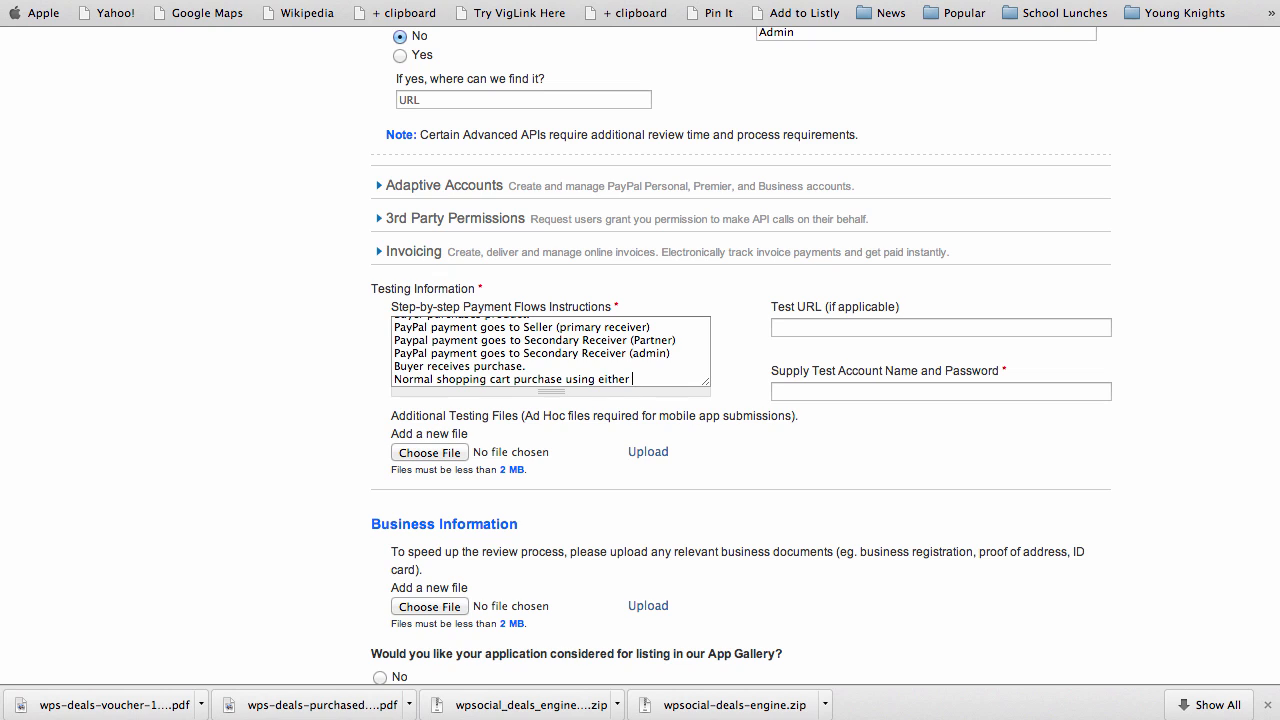
text( adaptive or parall)
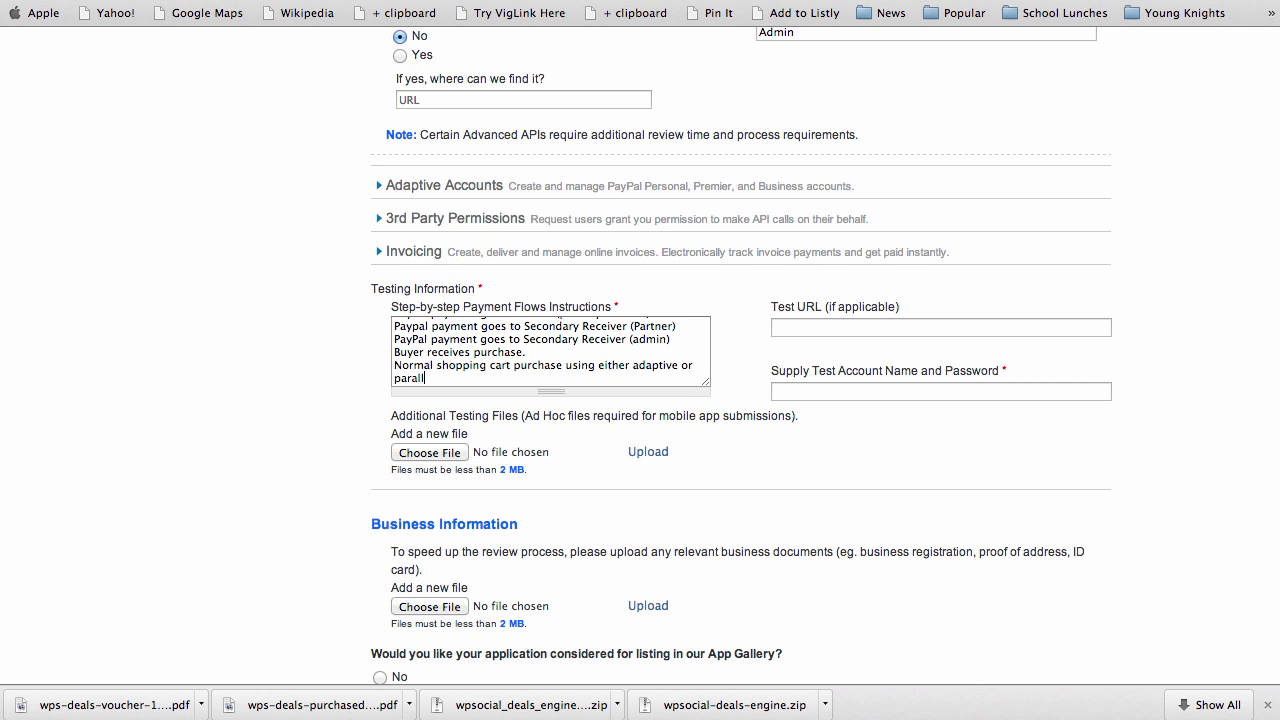
text(et payments.)
click(436, 378)
key(BackSpace)
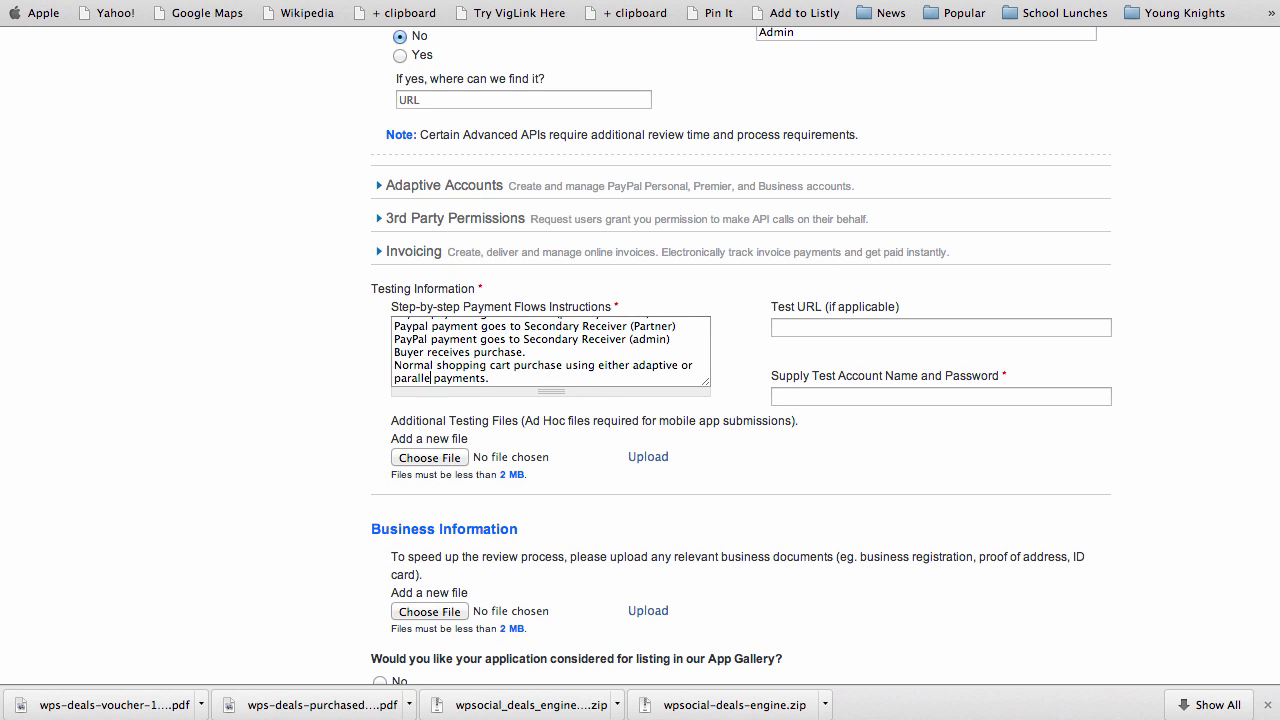
text(l)
Put the cursor in the test account name and password field, then scroll to the form's bottom
click(821, 397)
click(848, 393)
scroll(340, 510, down, 3)
scroll(340, 510, down, 2)
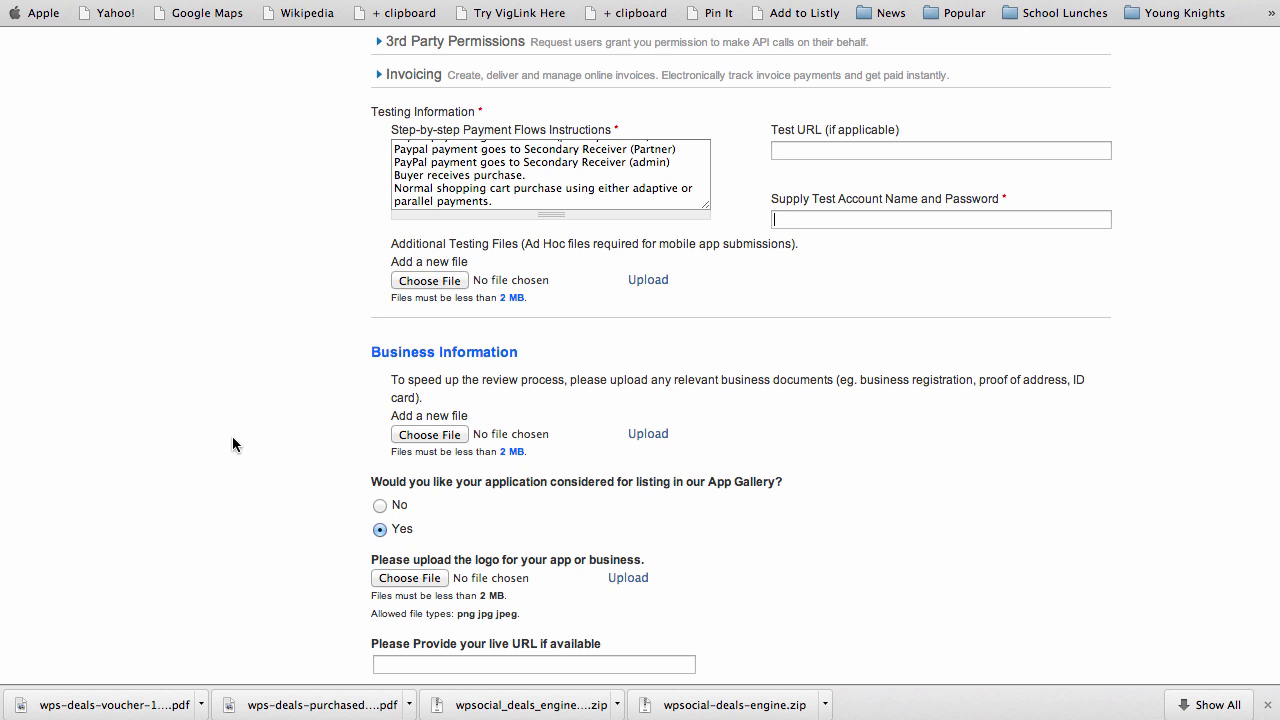
scroll(232, 440, down, 2)
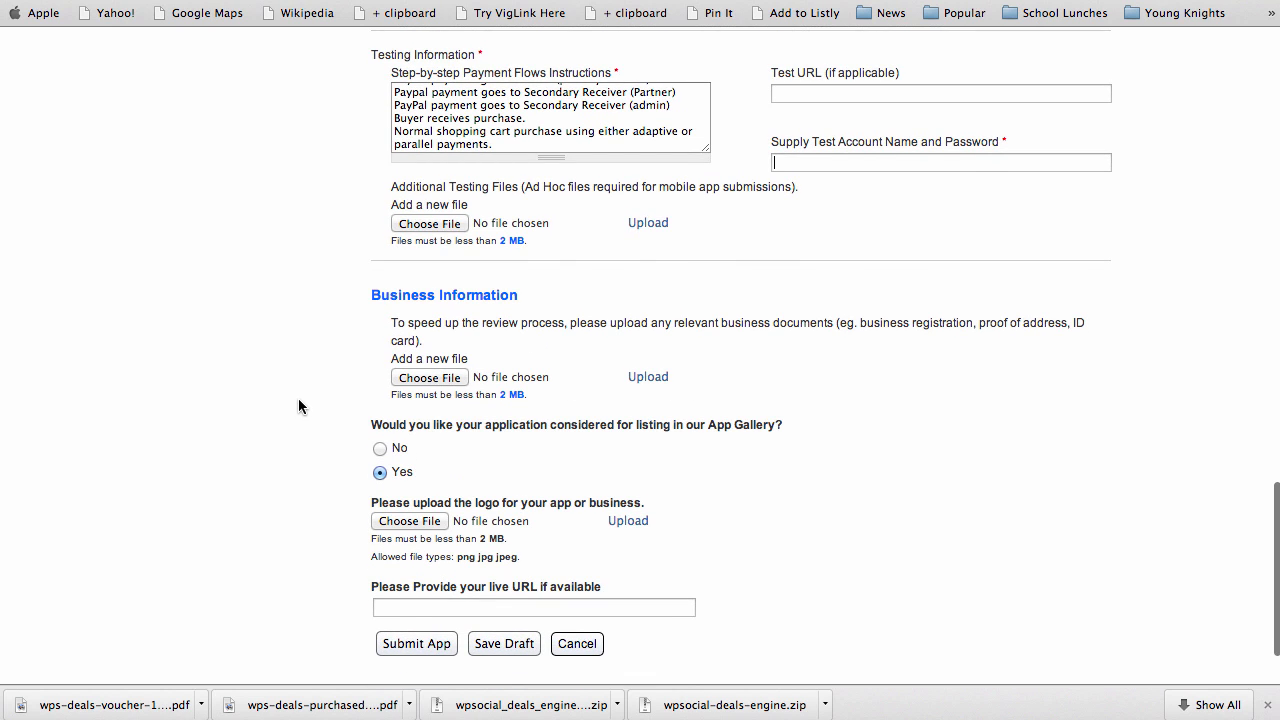
scroll(298, 399, down, 1)
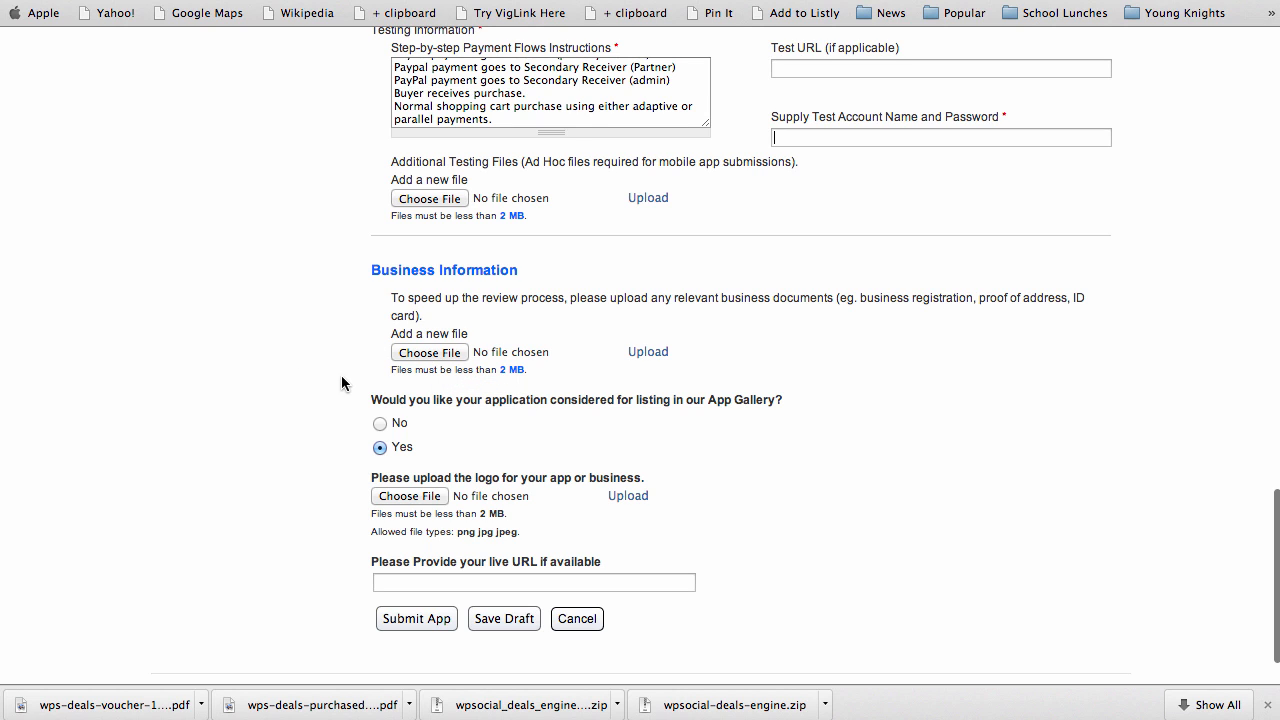
scroll(329, 450, down, 2)
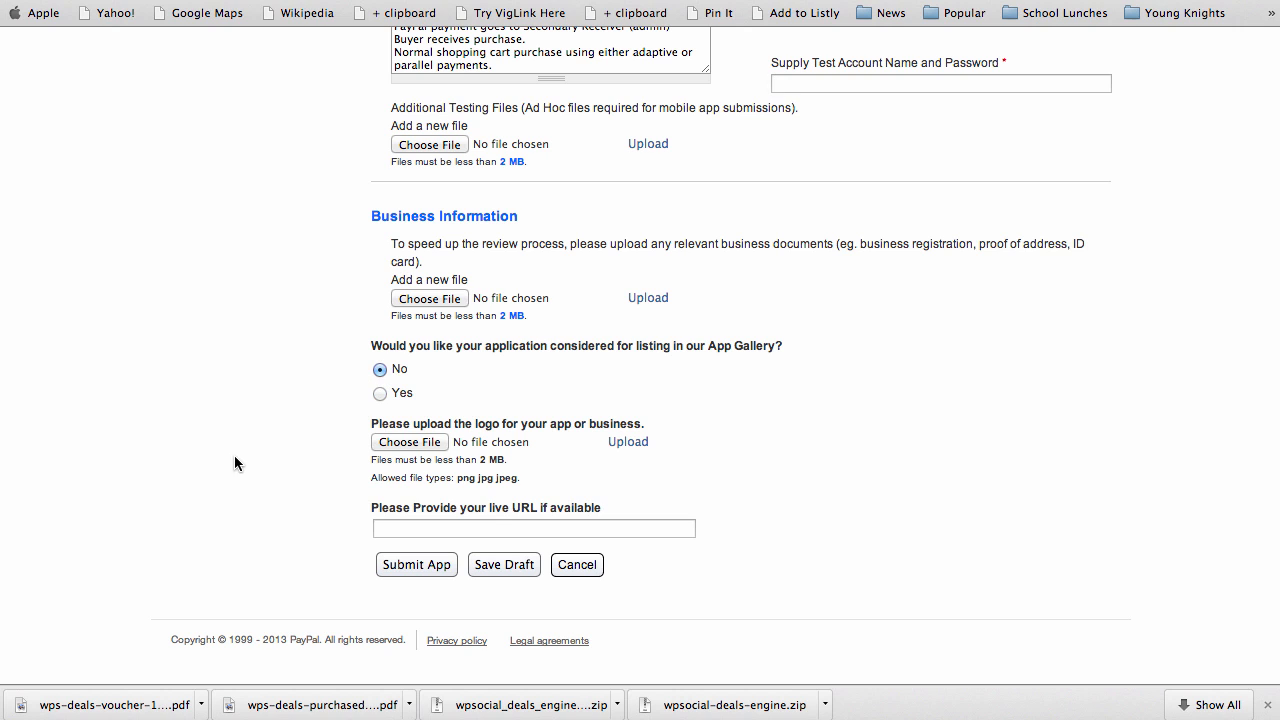
scroll(303, 393, down, 1)
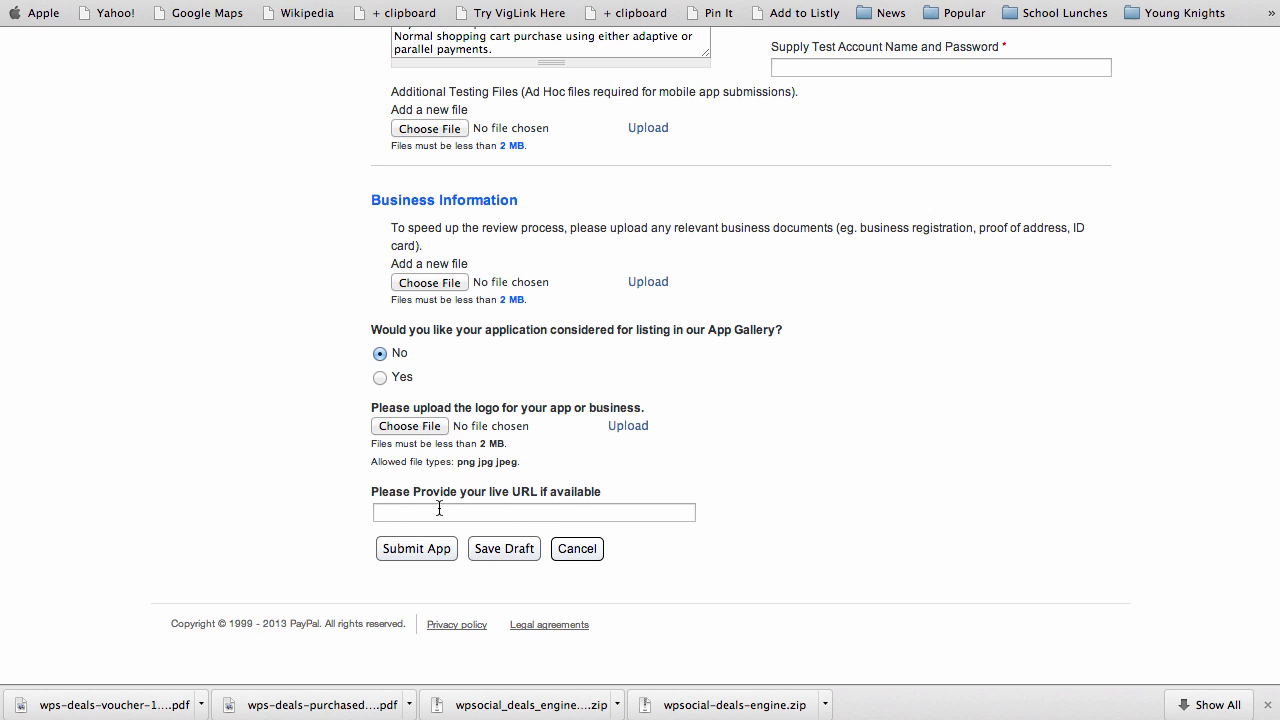
Submit the app form, then fill in the required test account name and password
click(410, 552)
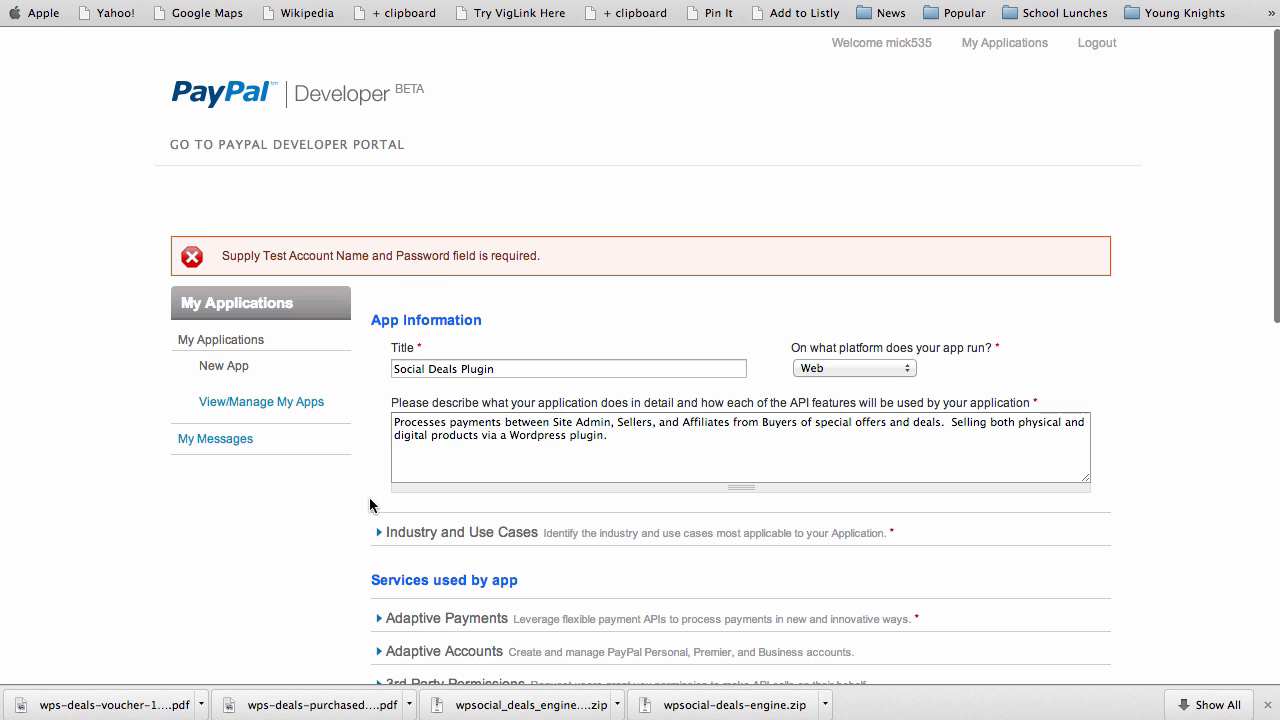
scroll(318, 487, down, 10)
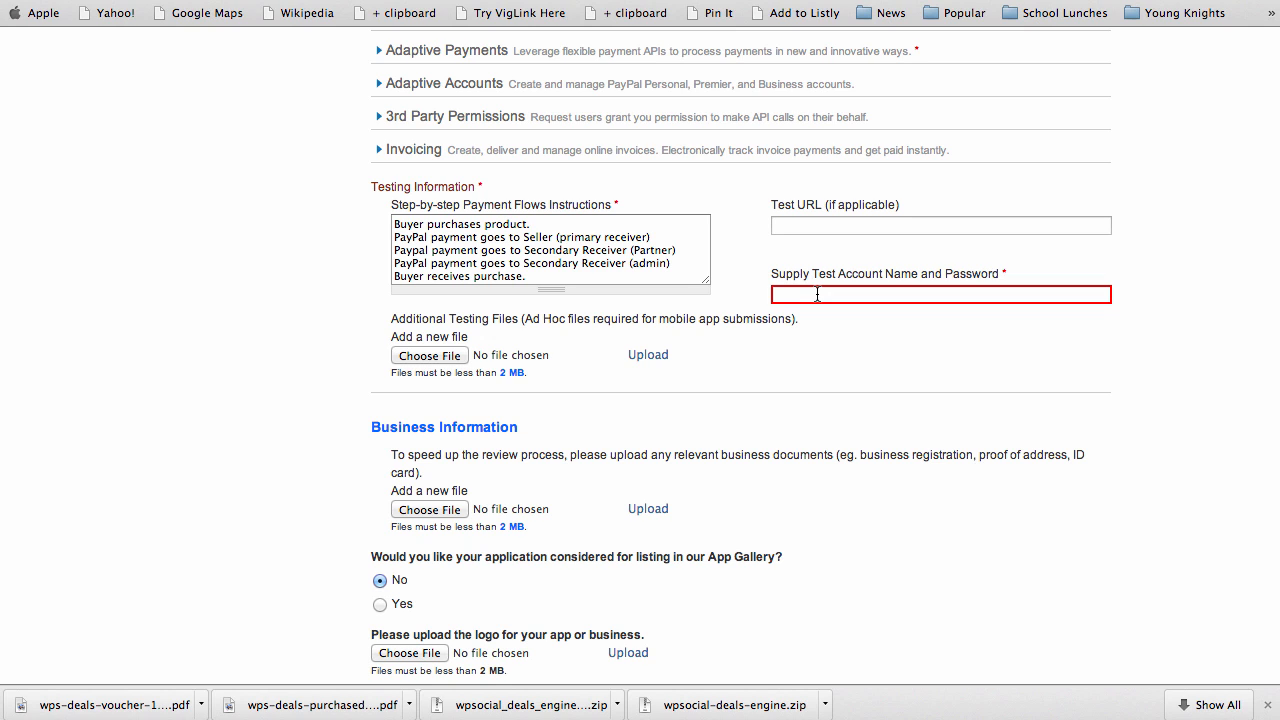
click(829, 228)
text(http://www.yourdomain.com)
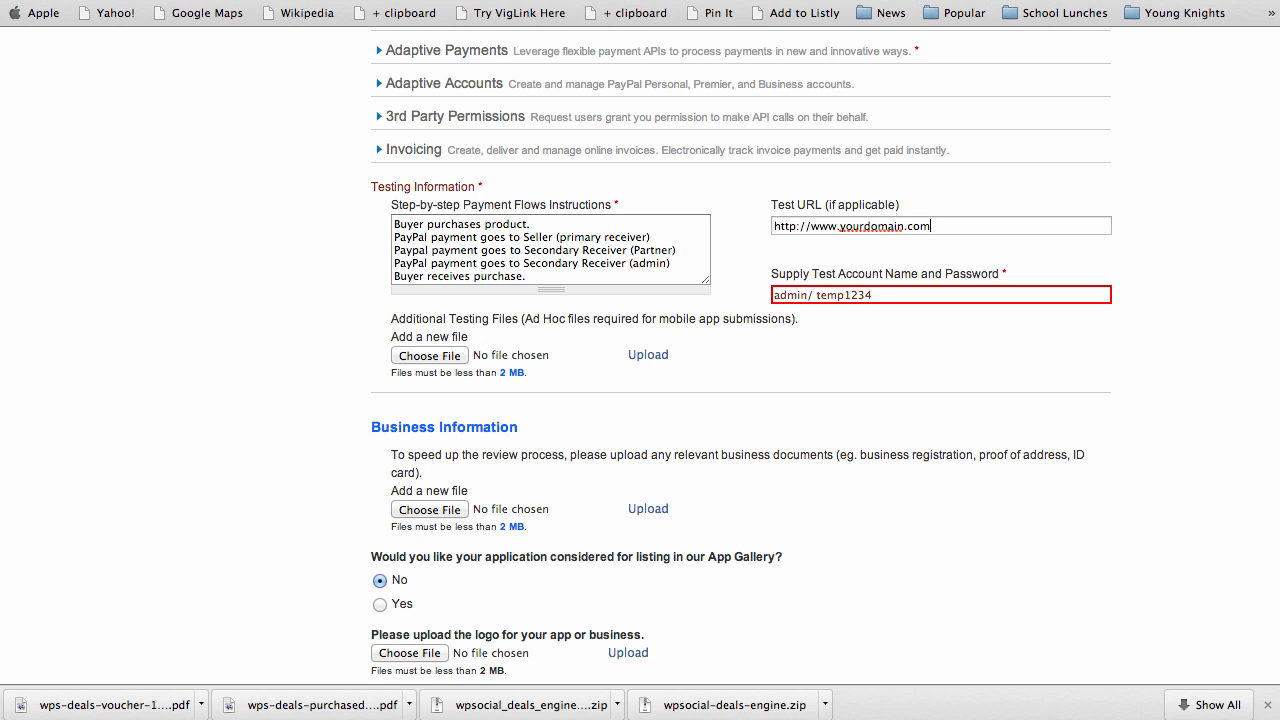
text(/wp-admin/deals)
scroll(929, 449, down, 5)
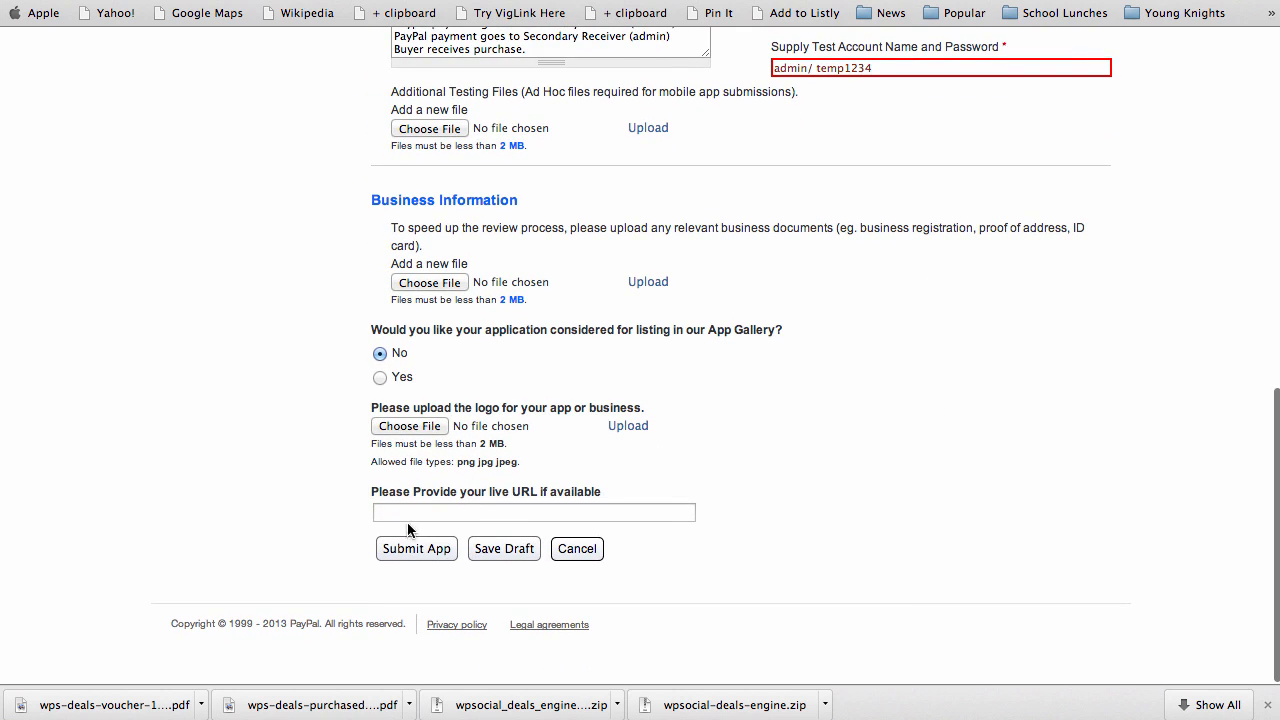
click(402, 513)
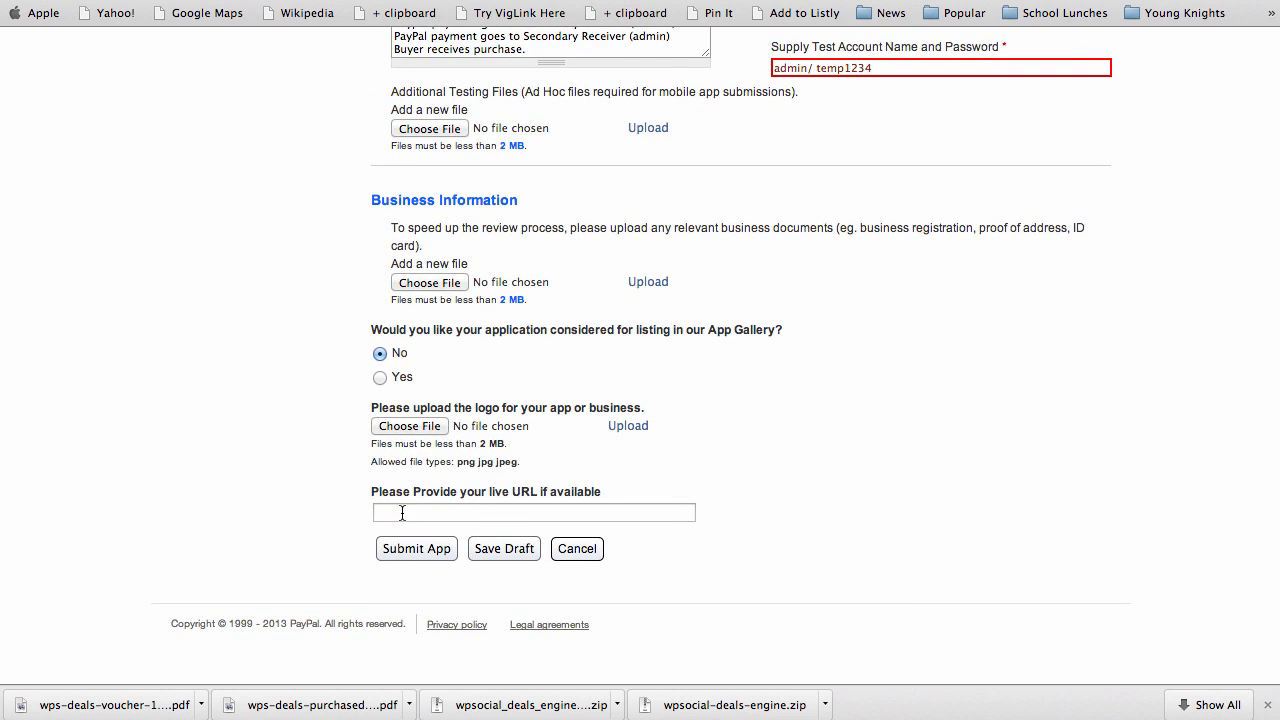
text(http://www.yourdomain.com)
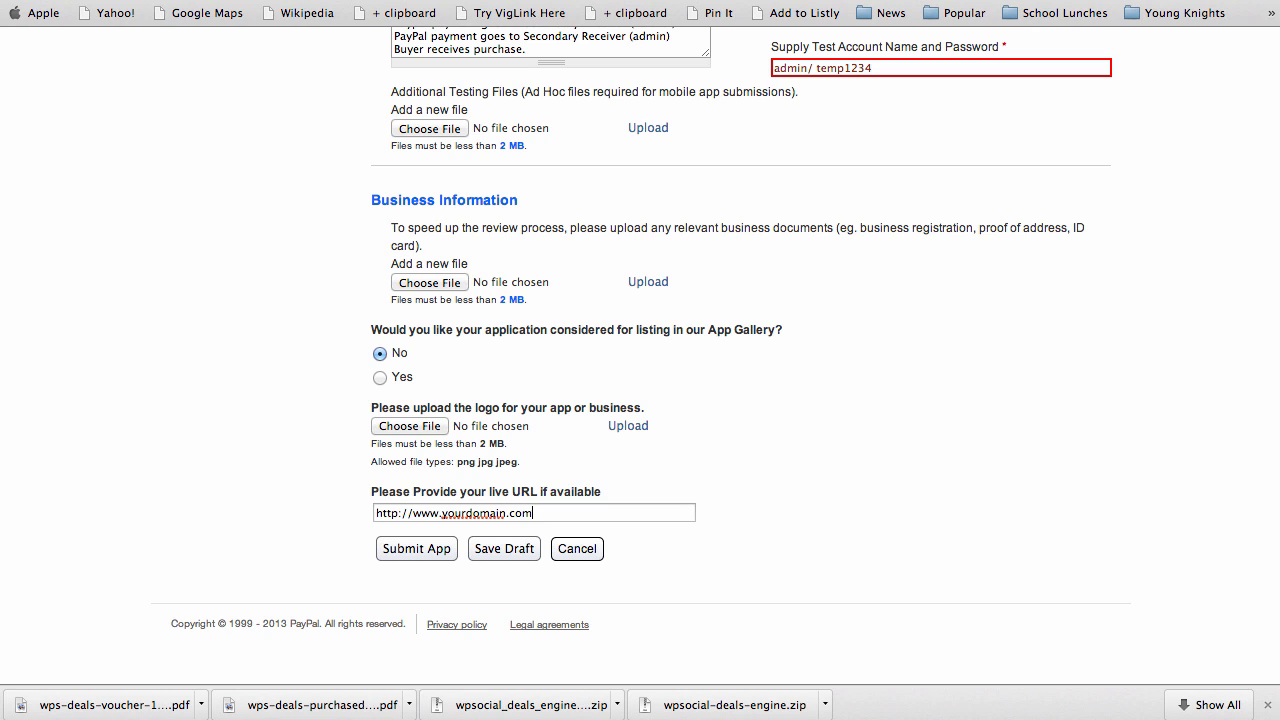
click(421, 556)
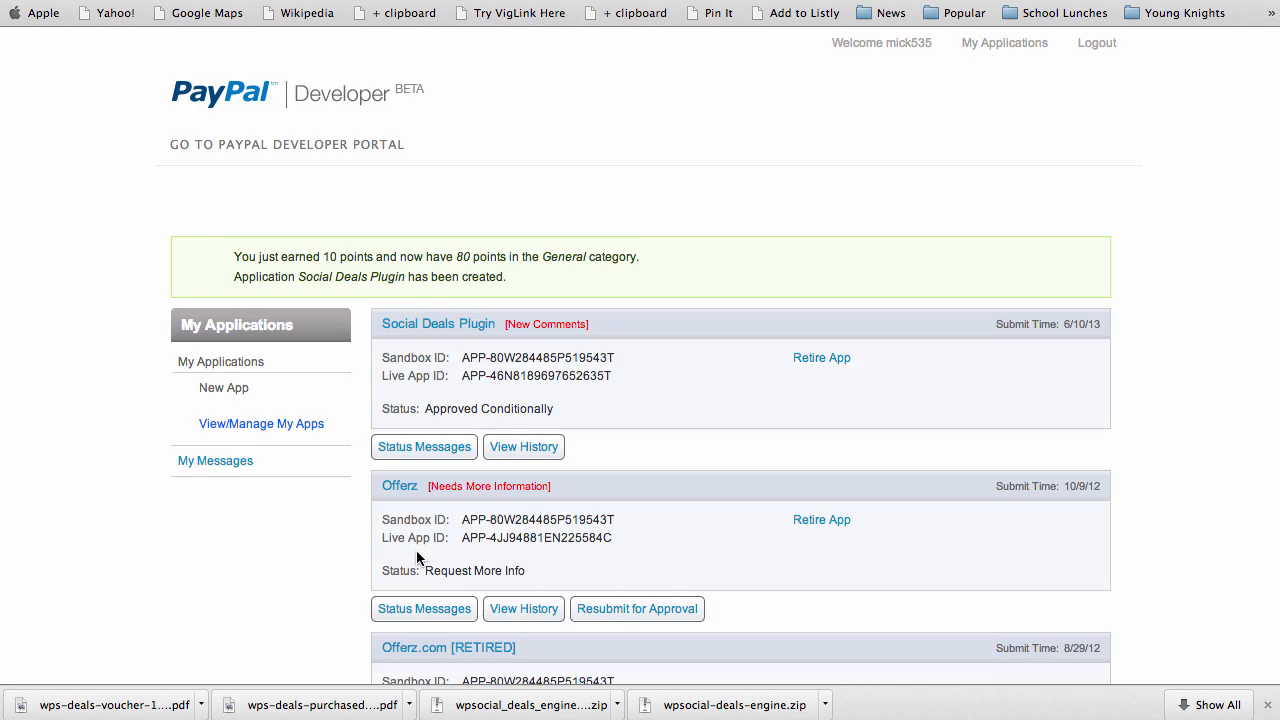
Check the new app's Approved Conditionally status in My Applications
scroll(331, 490, down, 5)
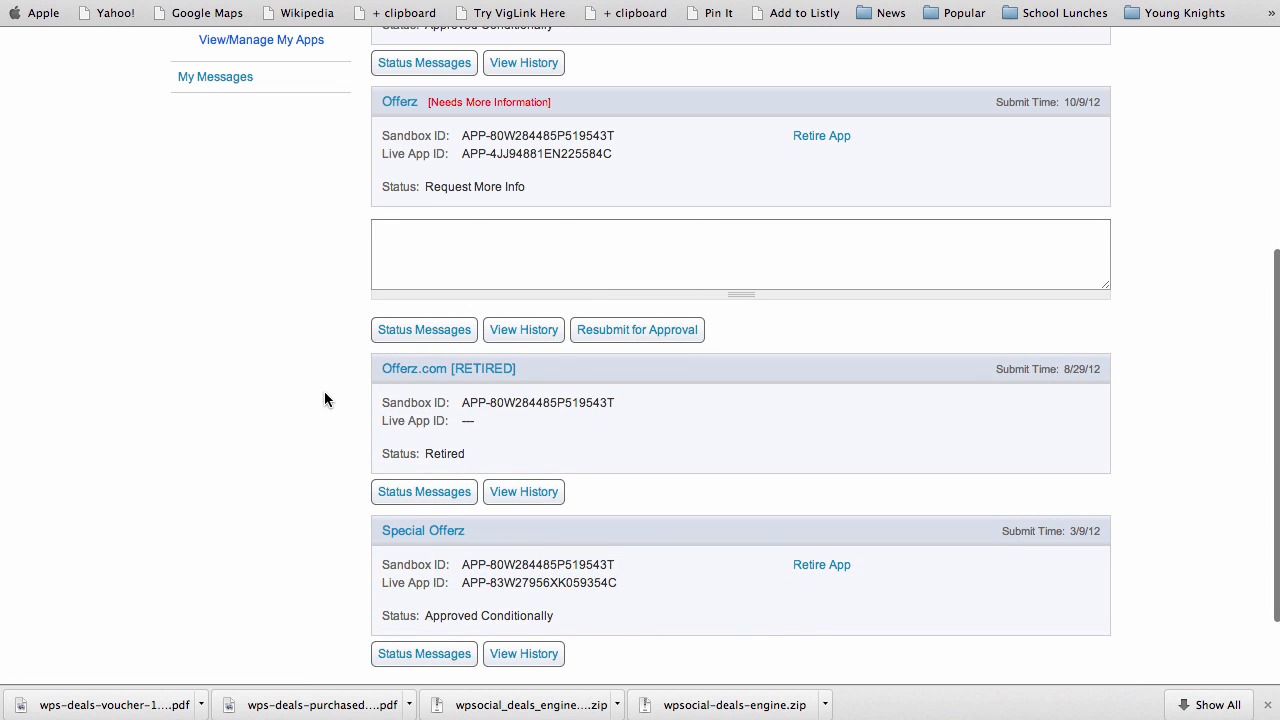
scroll(339, 292, up, 4)
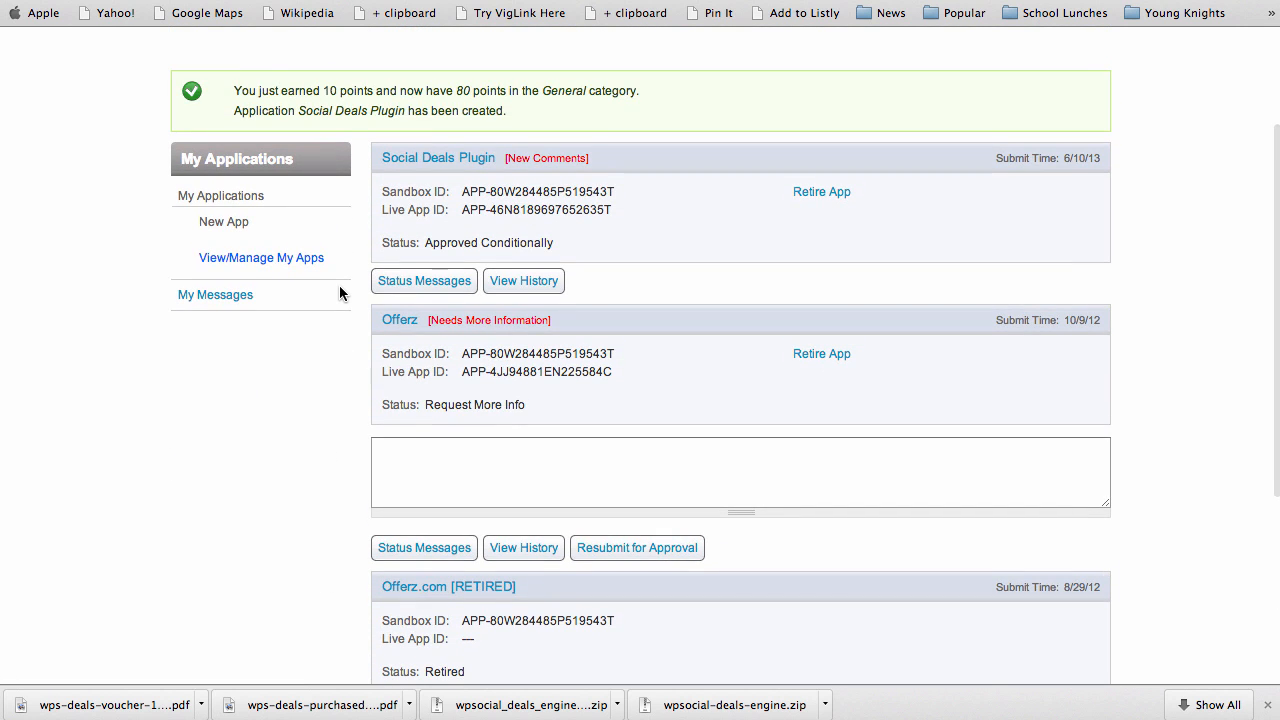
scroll(339, 292, up, 3)
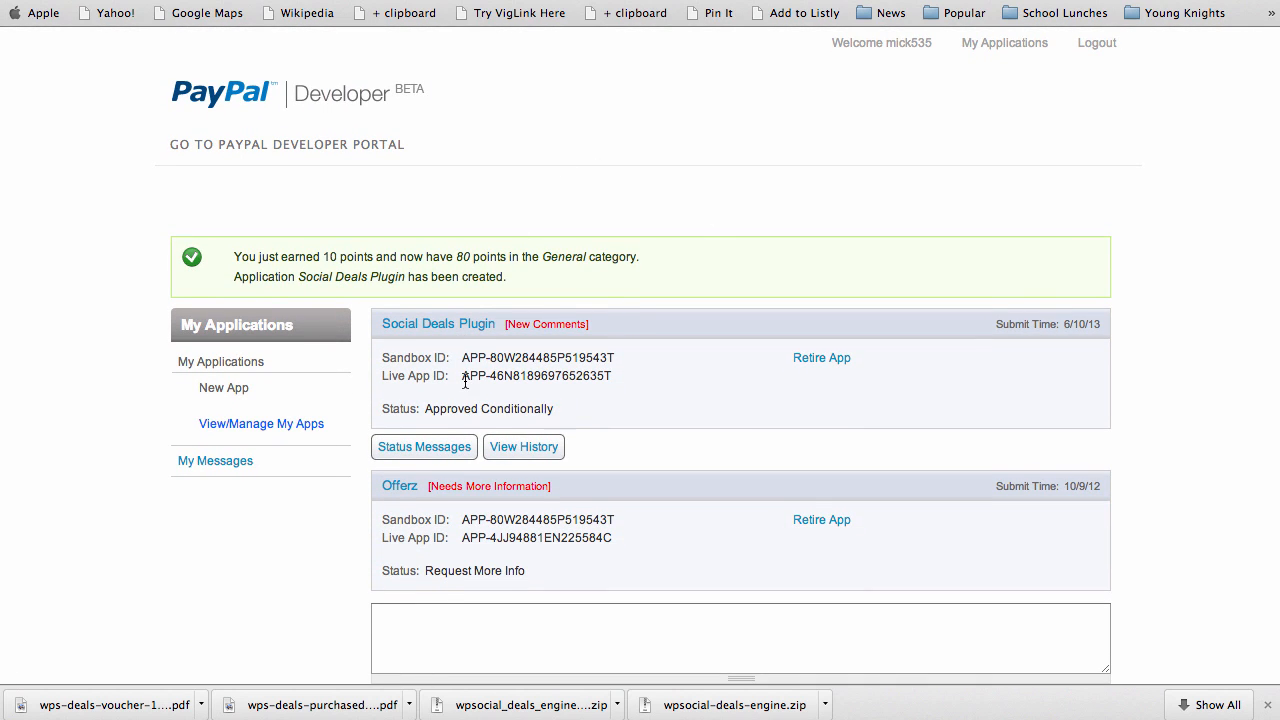
drag(426, 410, 565, 409)
click(539, 411)
drag(427, 410, 558, 411)
click(490, 379)
Select the app's Sandbox ID and Live App ID, then return to the WordPress tab
drag(463, 357, 618, 358)
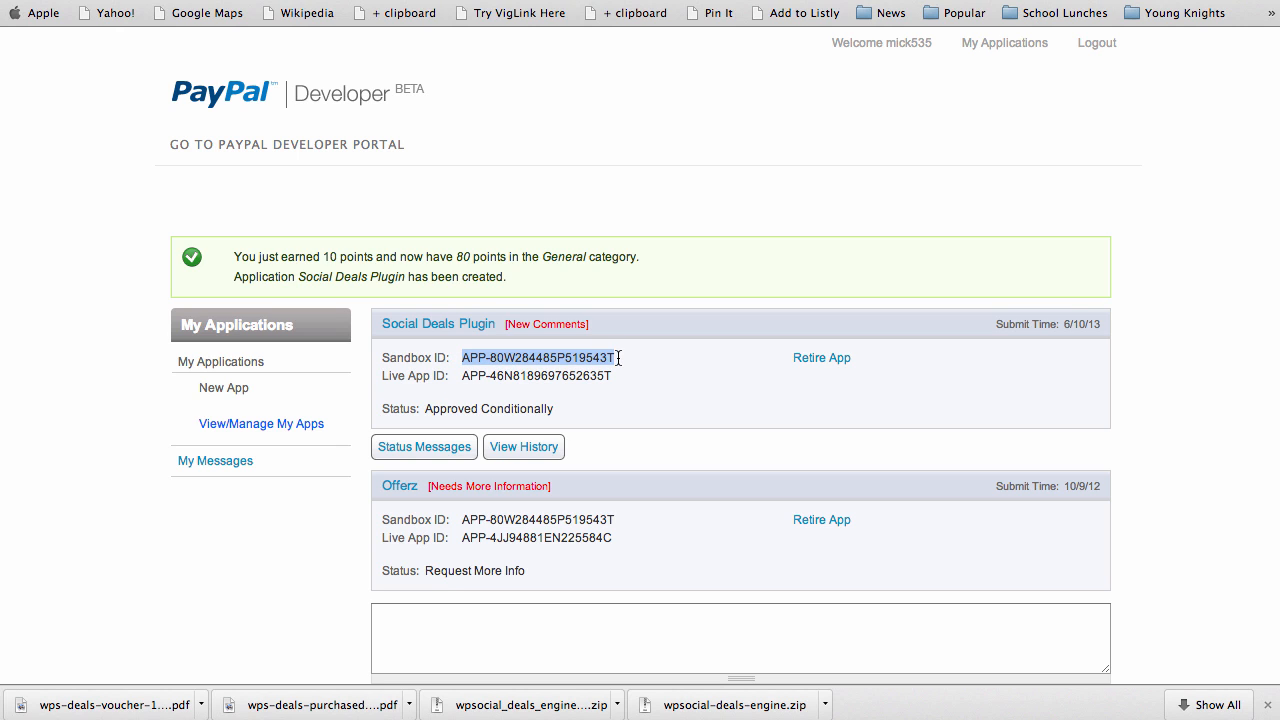
click(504, 358)
drag(462, 376, 622, 380)
click(516, 375)
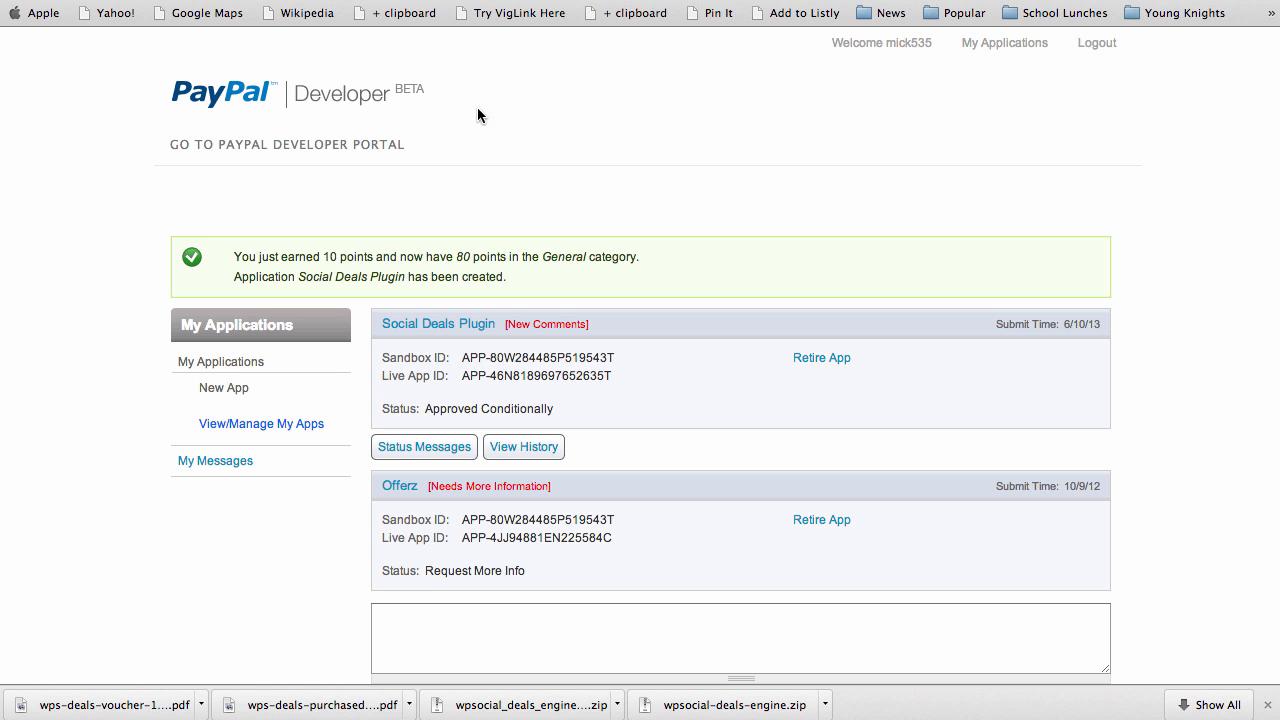
key(ctrl+shift+Tab)
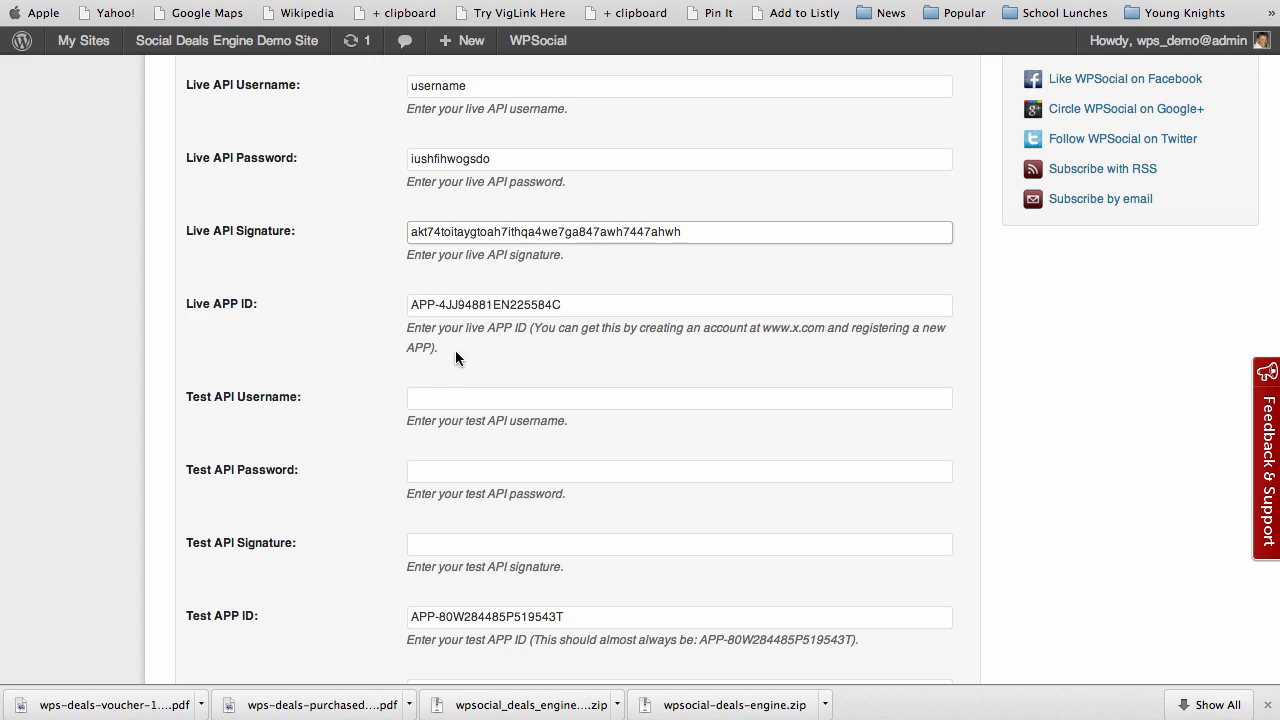
click(503, 305)
click(421, 612)
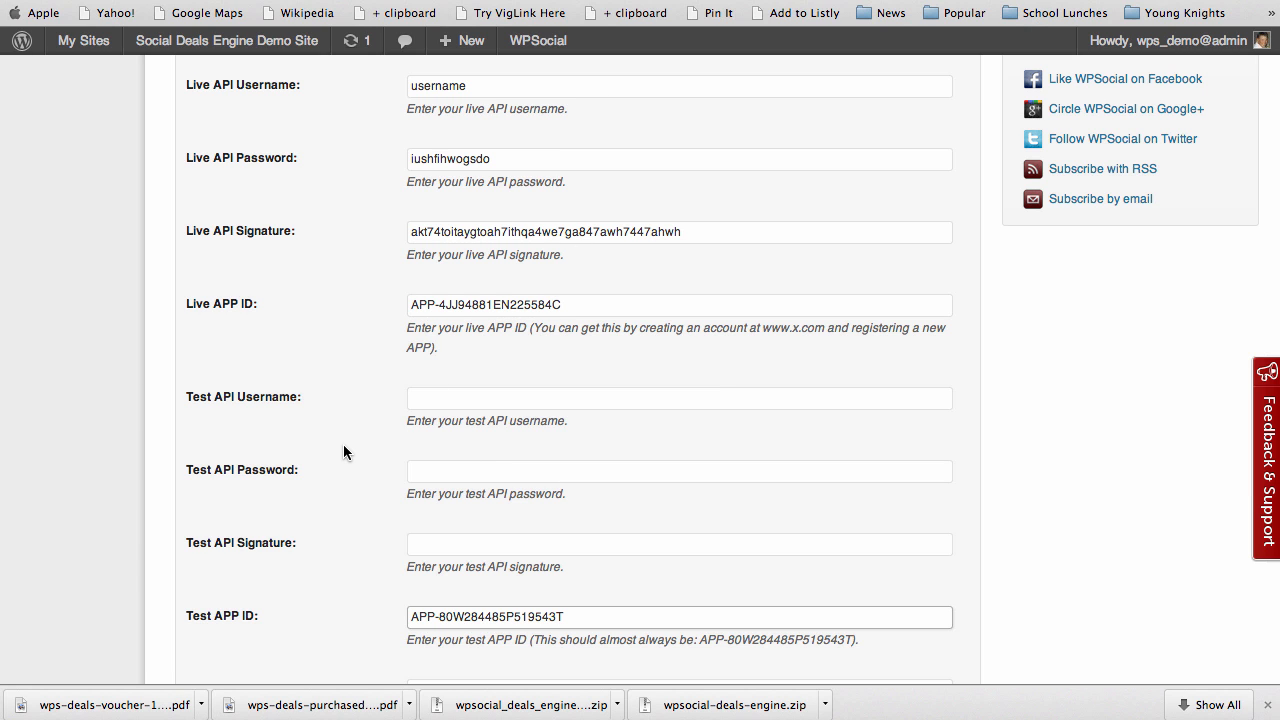
scroll(345, 445, down, 5)
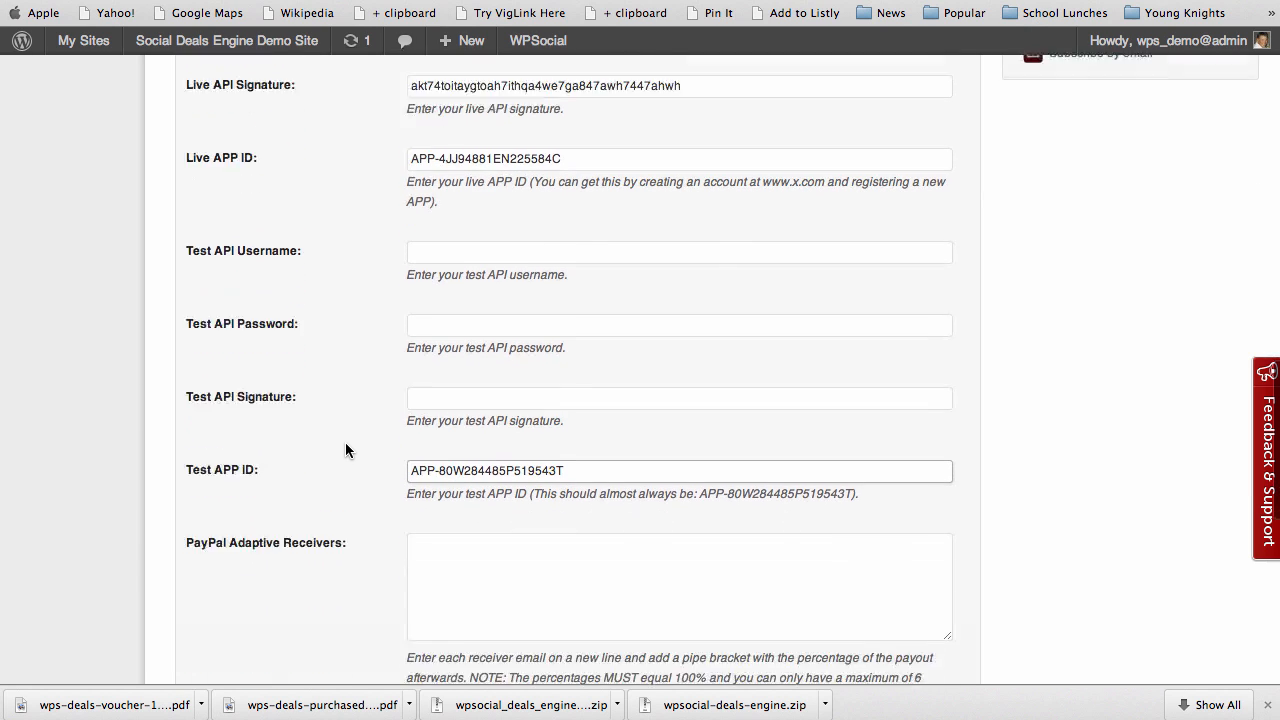
scroll(345, 450, down, 9)
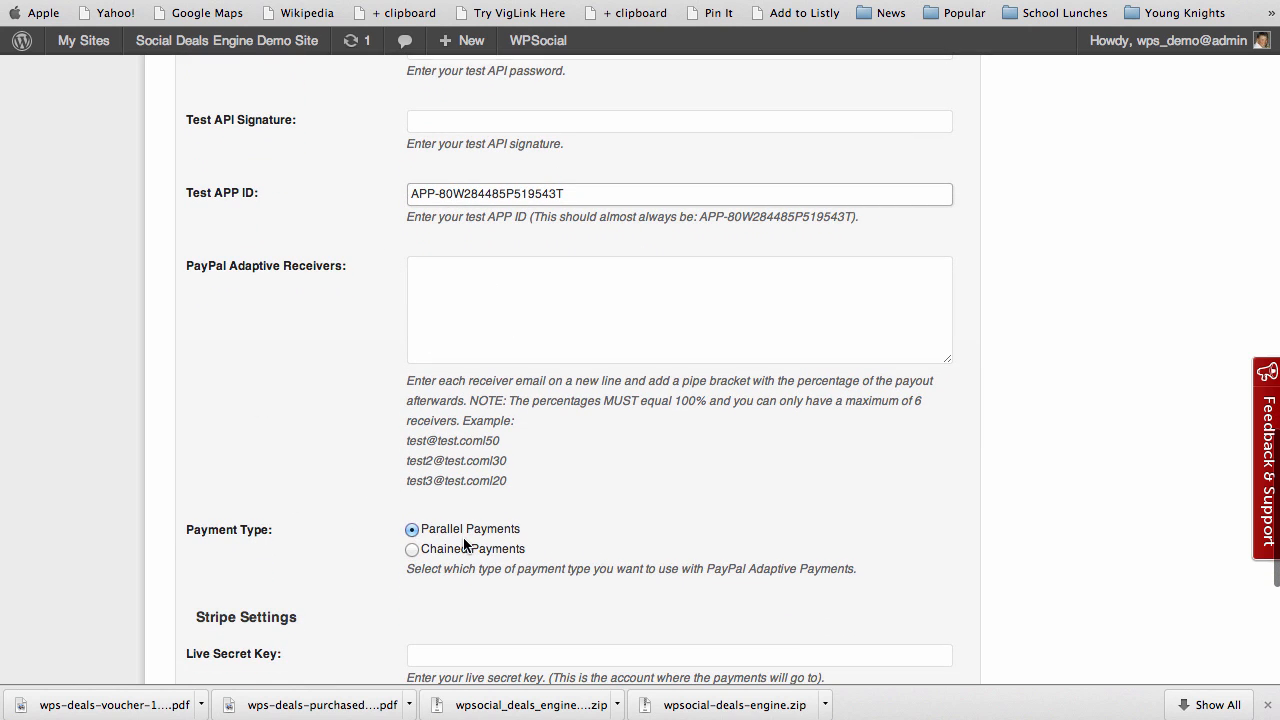
click(447, 283)
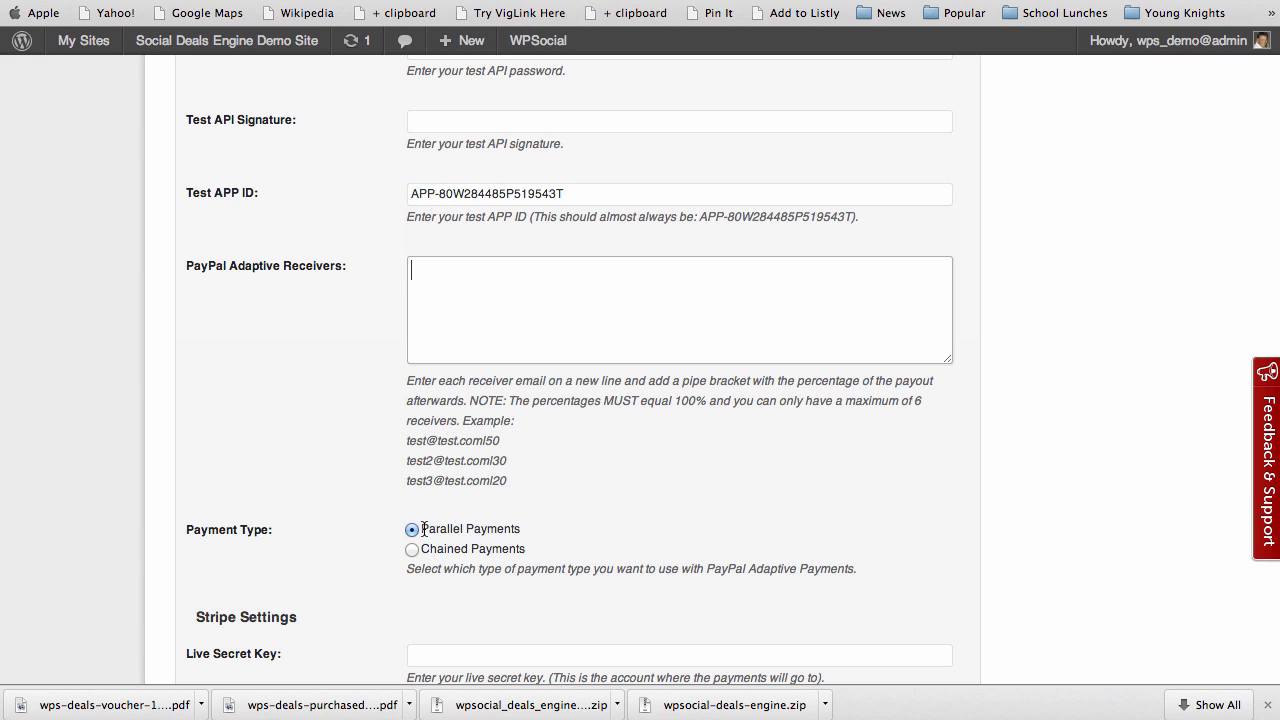
drag(421, 529, 542, 530)
click(541, 528)
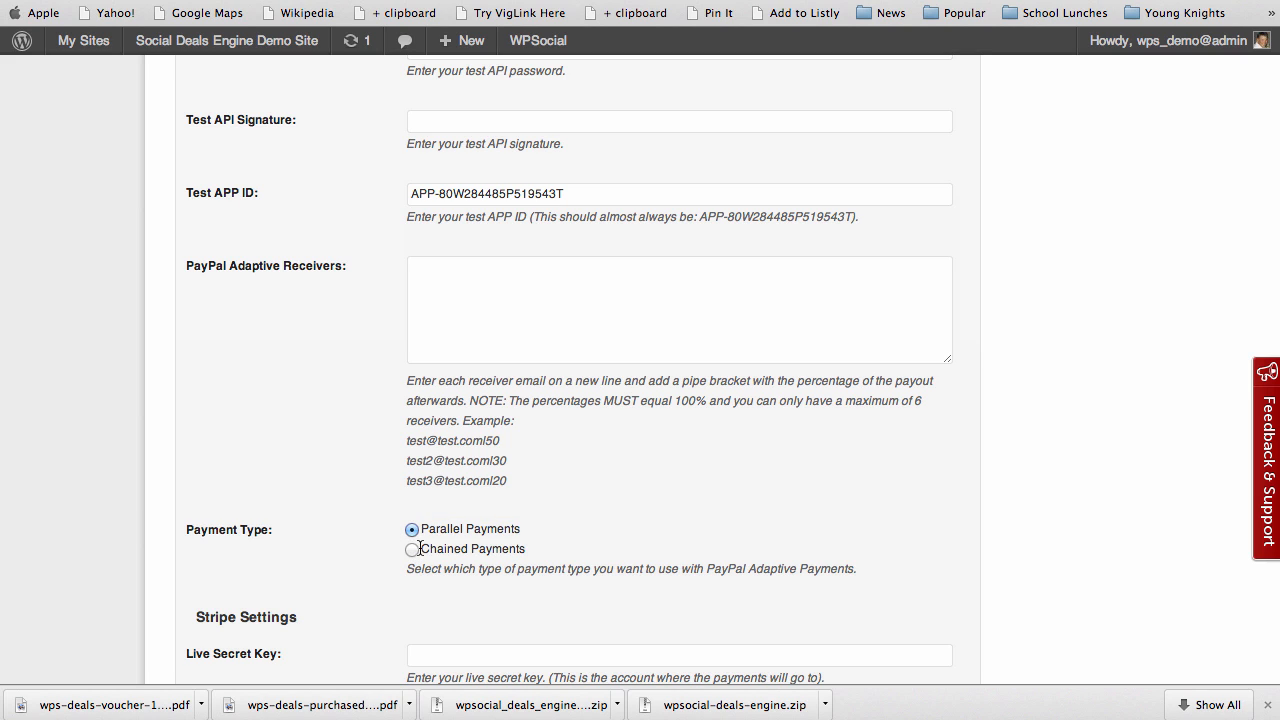
drag(419, 549, 525, 551)
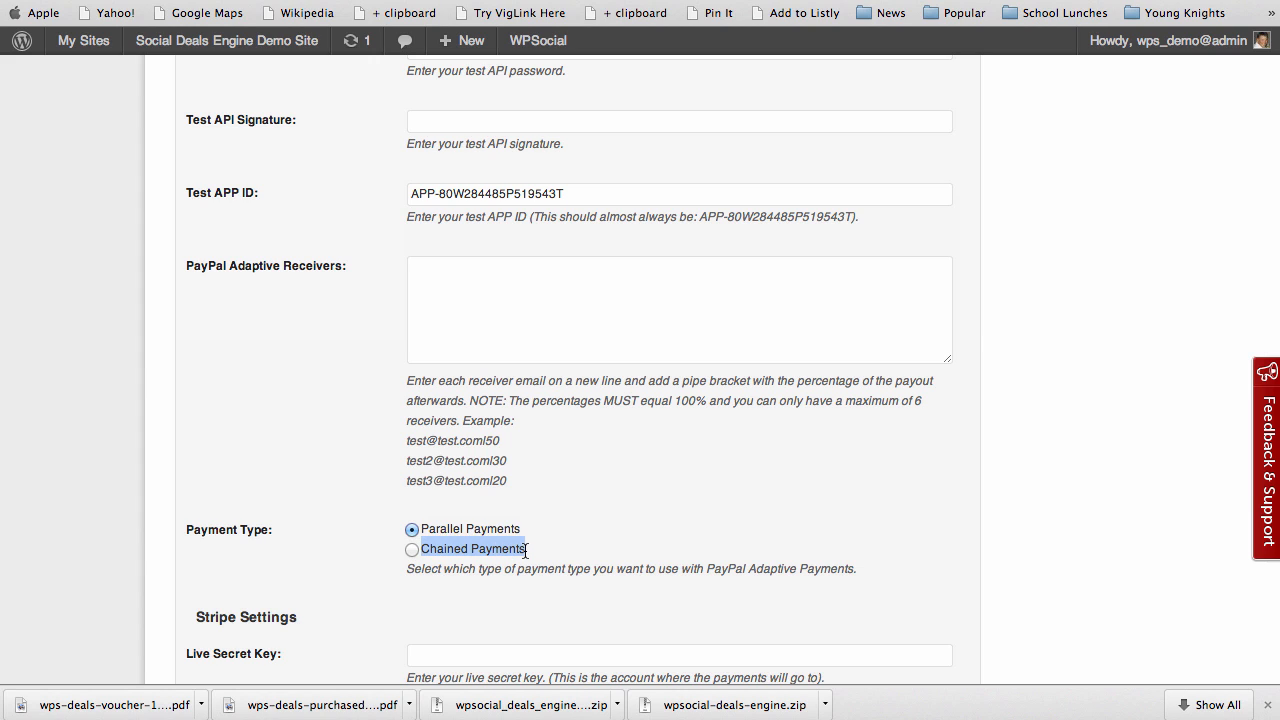
click(525, 550)
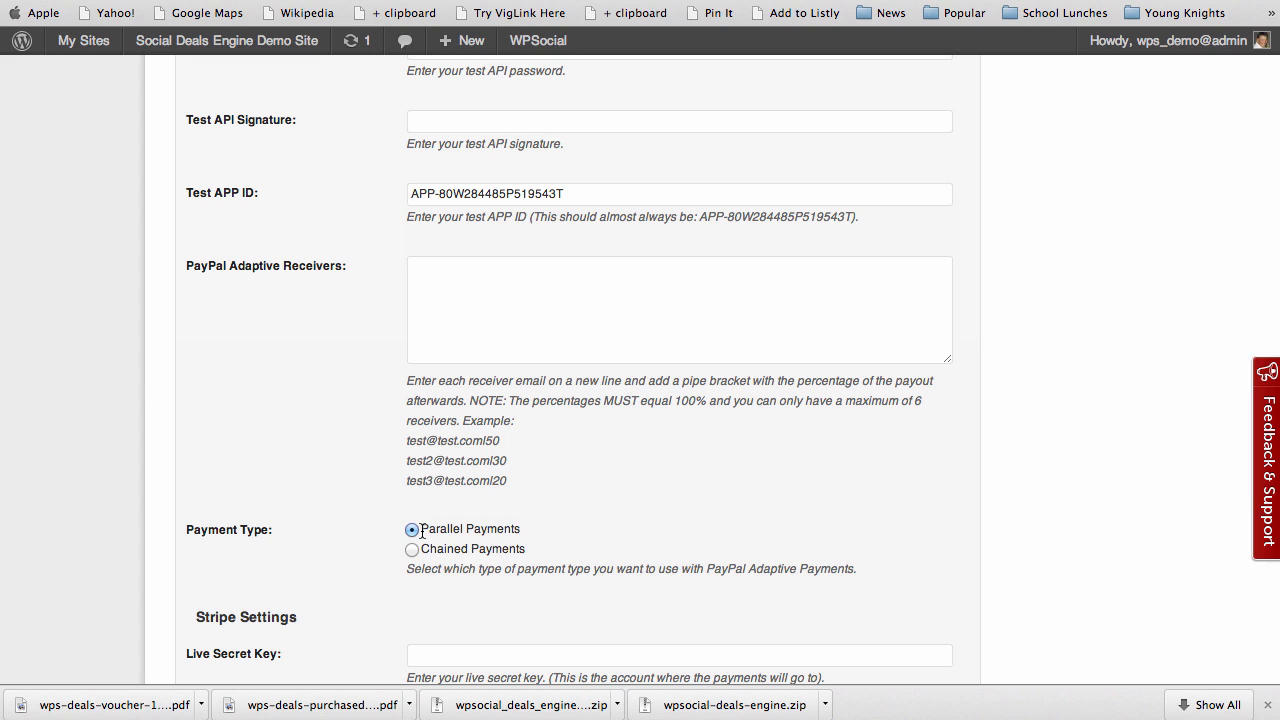
drag(421, 529, 527, 530)
click(529, 531)
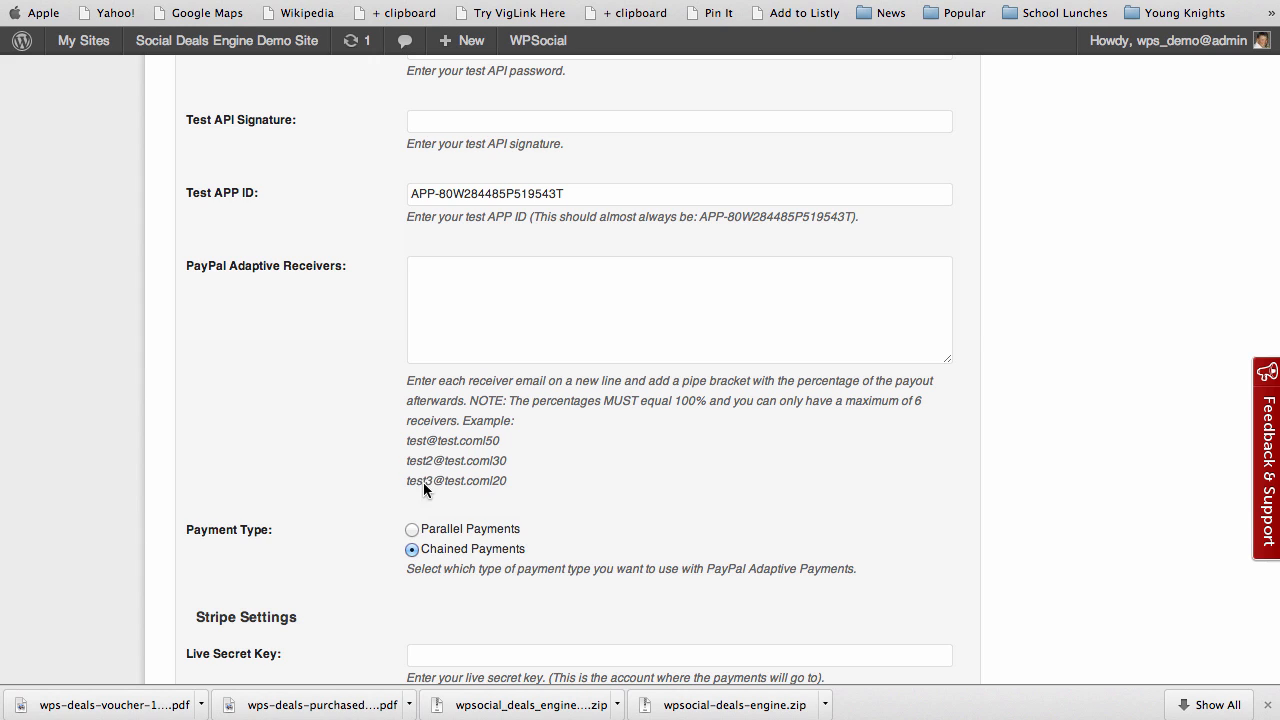
Highlight the PayPal Adaptive Receivers rule that percentages must total 100%
click(444, 266)
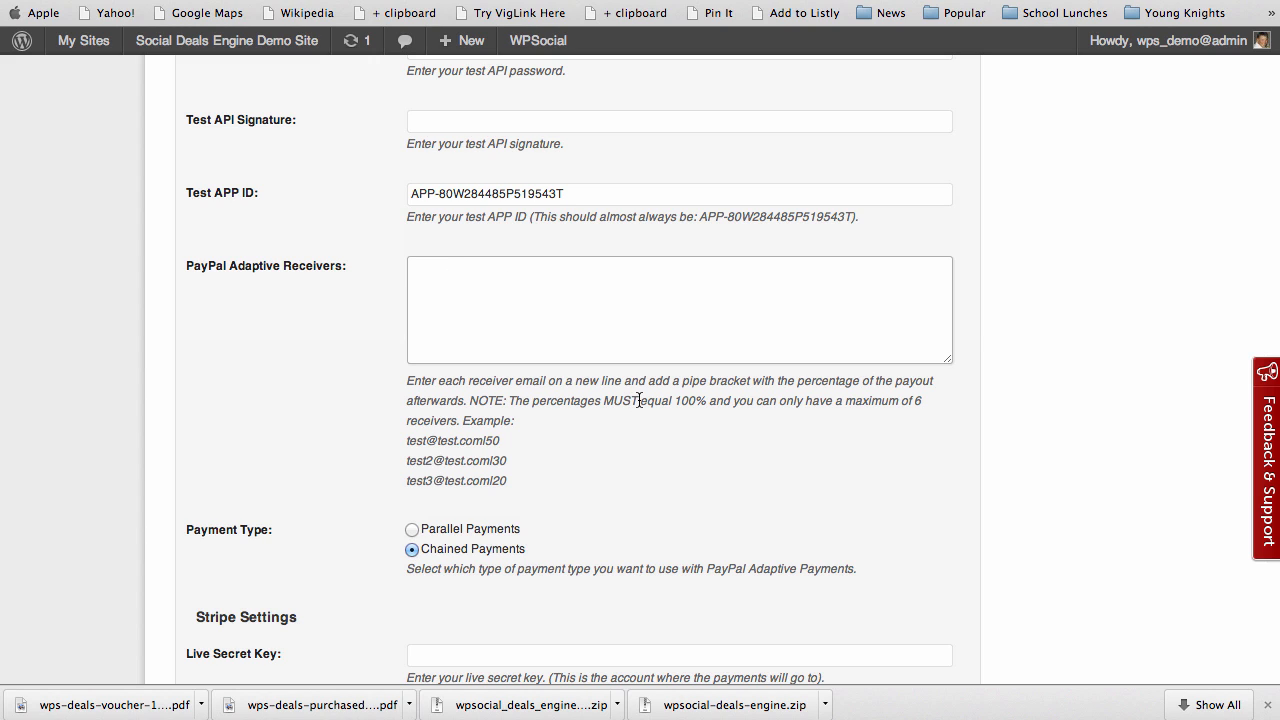
drag(640, 403, 708, 402)
click(619, 439)
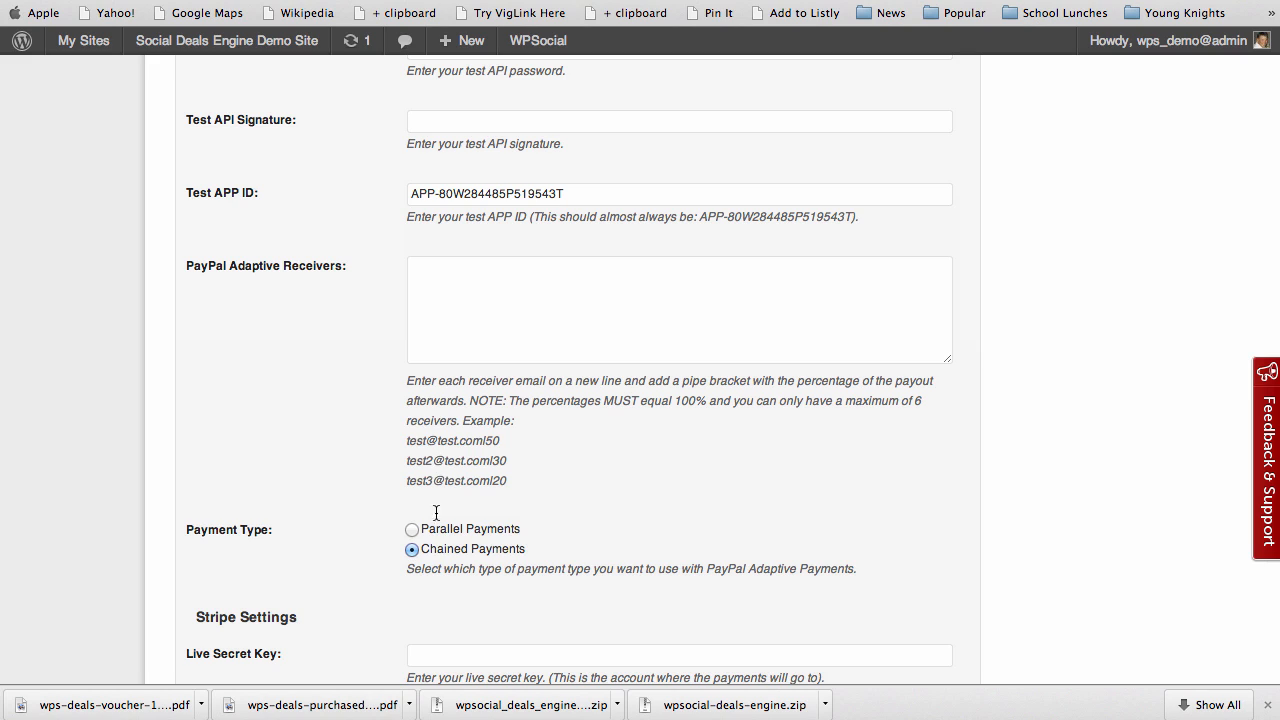
Enter three receiver lines: admin e-mail at 05, seller e-mail at 45, partner e-mail at 50
click(422, 271)
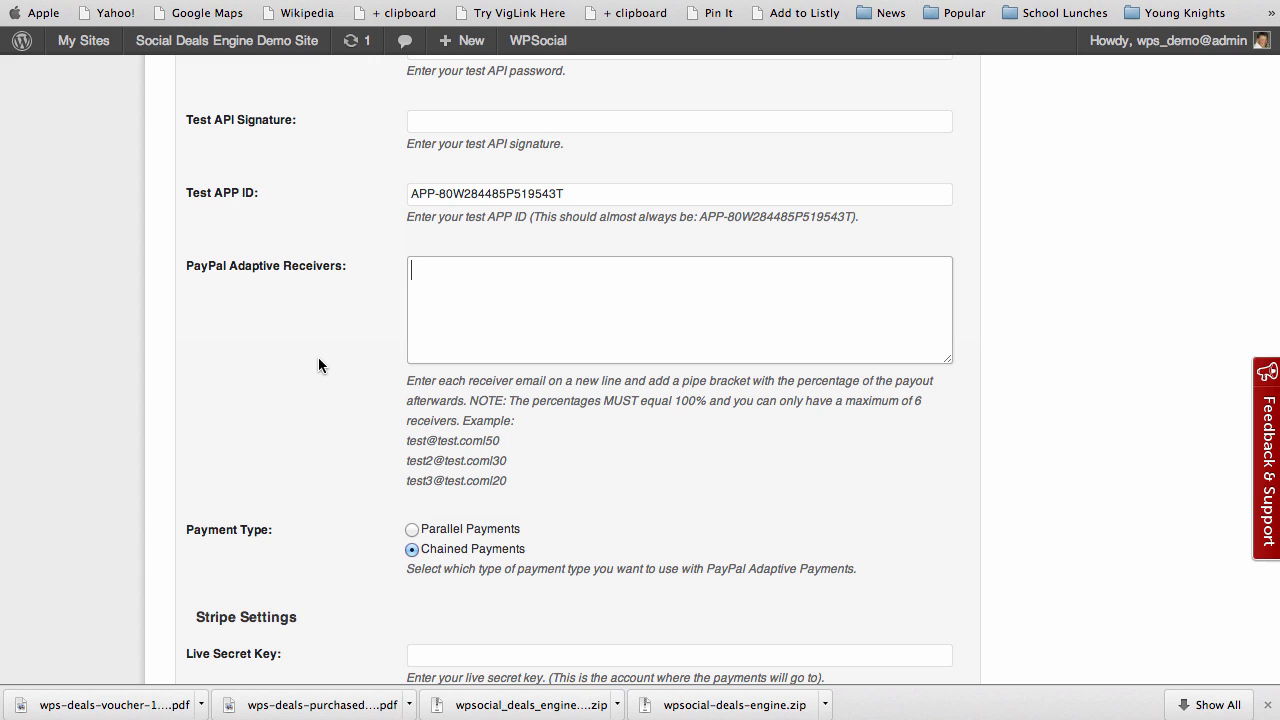
text(admin@yoursie.com)
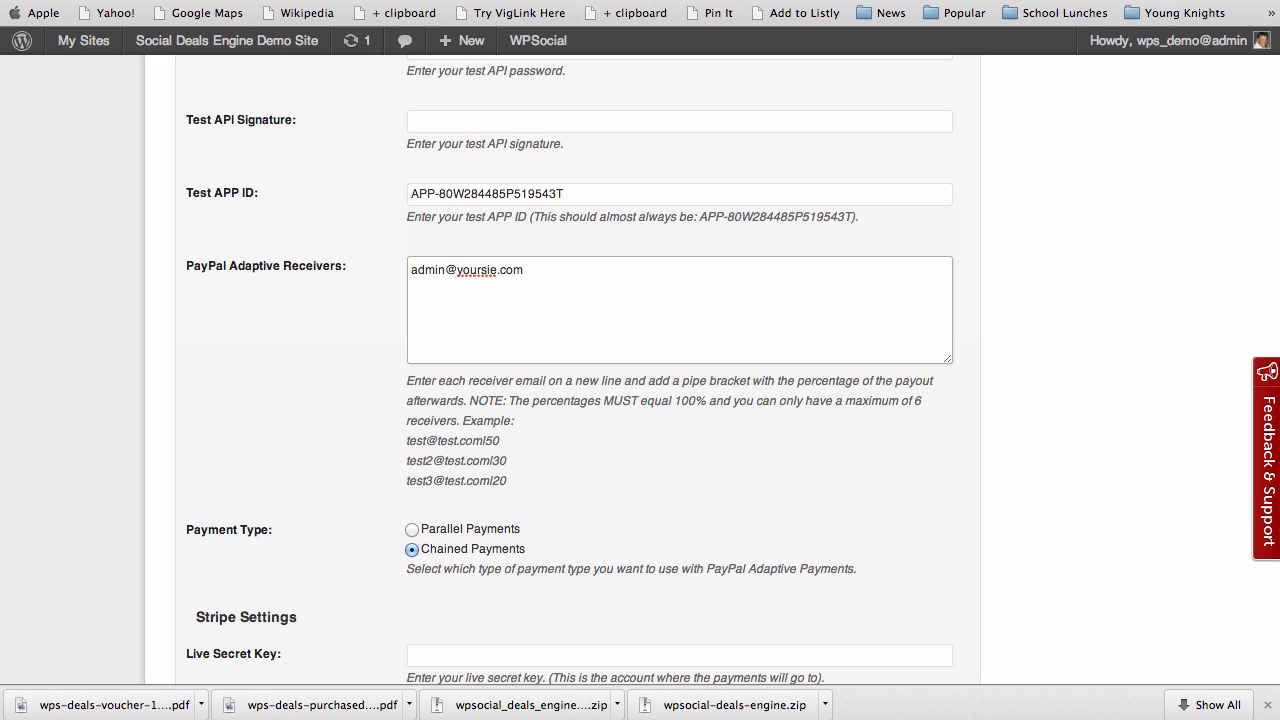
text(/)
text(05)
key(Return)
text(seller@theirsite.com)
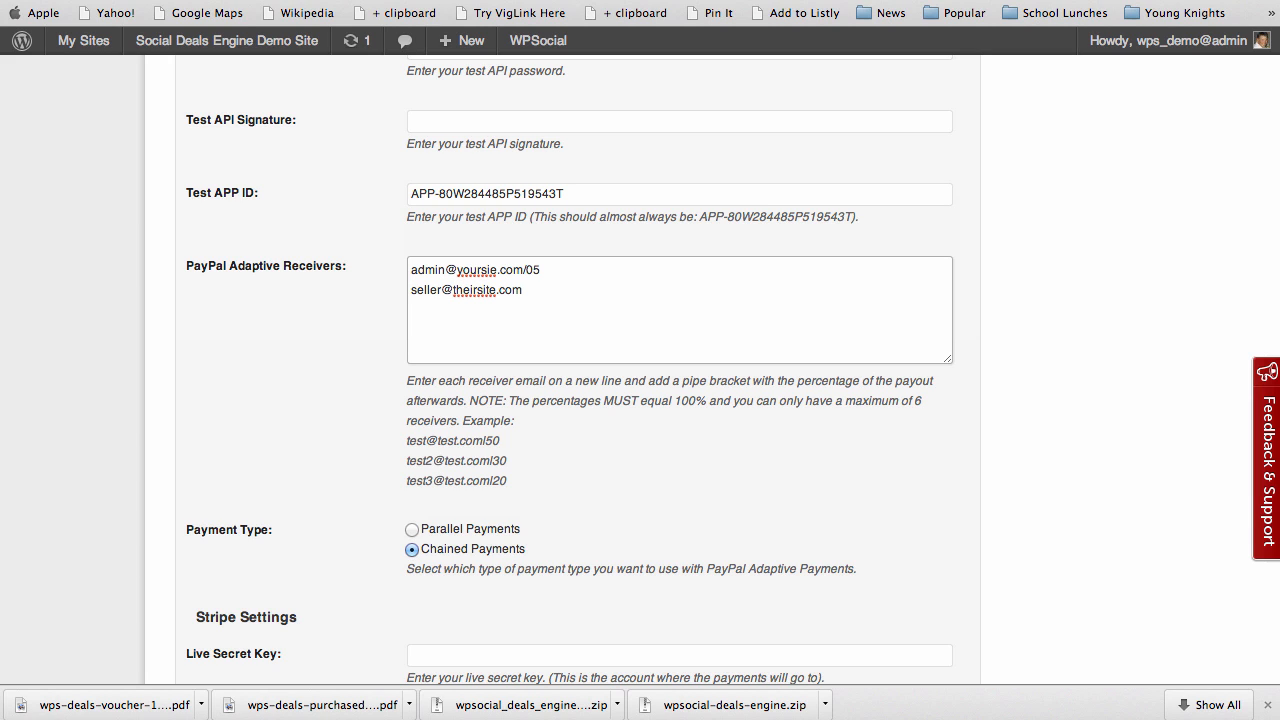
text(/)
text(95)
key(BackSpace)
key(BackSpace)
text(45)
text(partner)
text(@theirsi)
text(te.com)
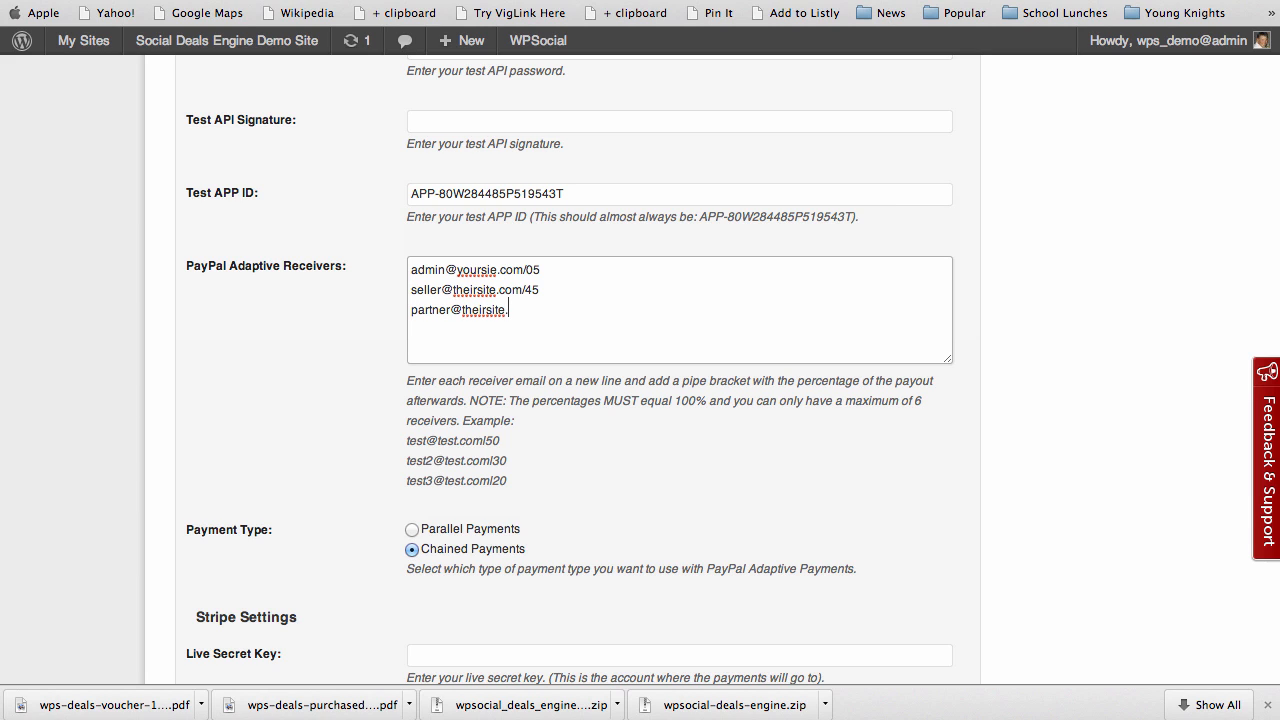
text(/50)
Cut the seller line and paste it as the first receiver, removing the leftover blank line
drag(411, 289, 541, 289)
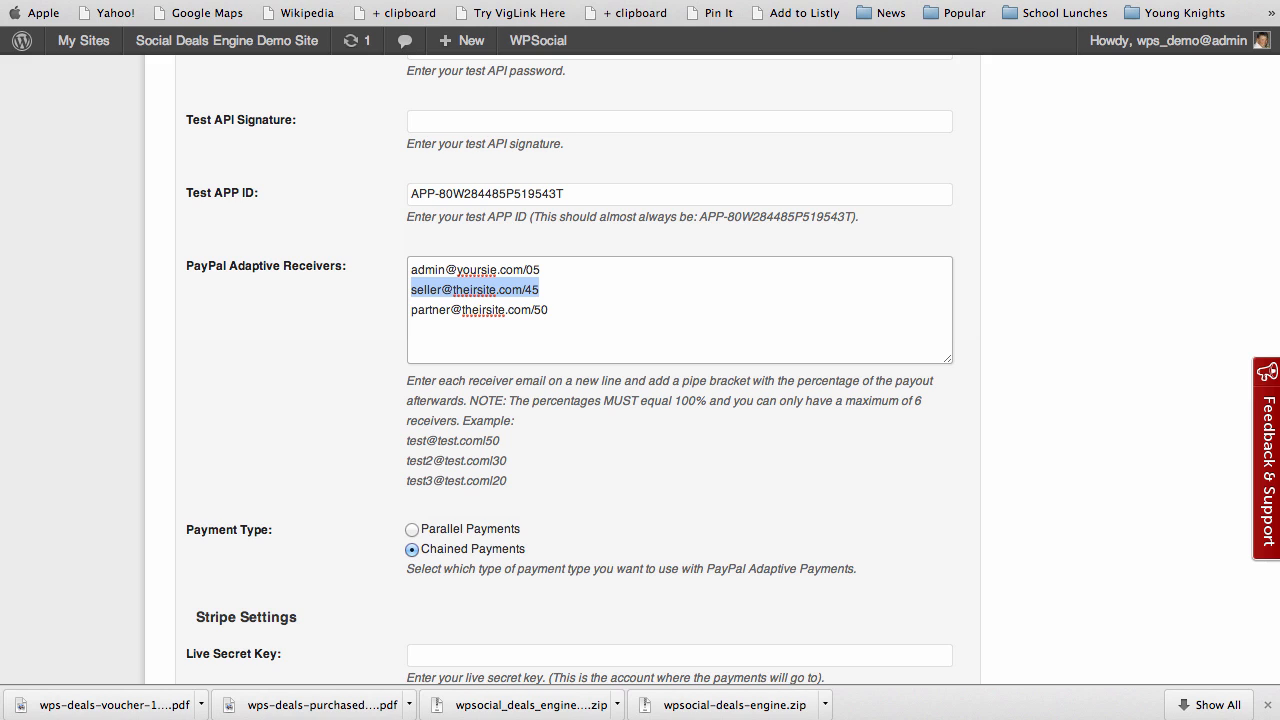
key(super+x)
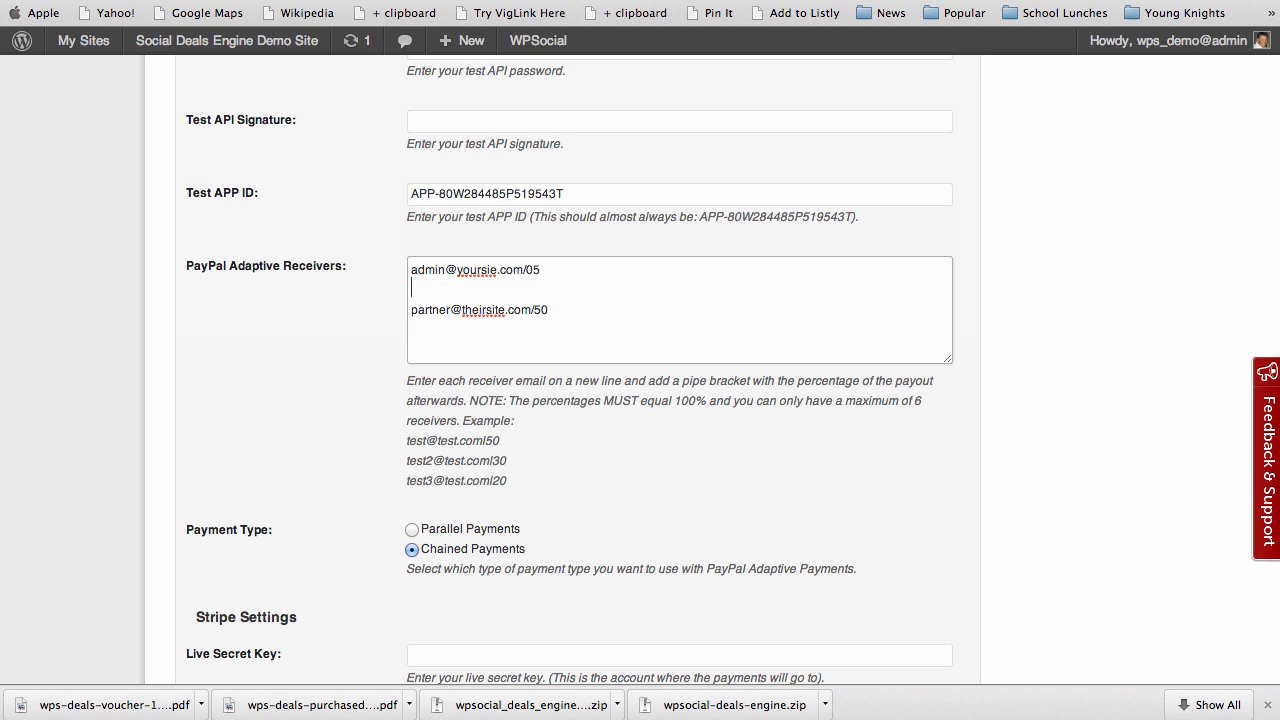
click(409, 270)
key(Return)
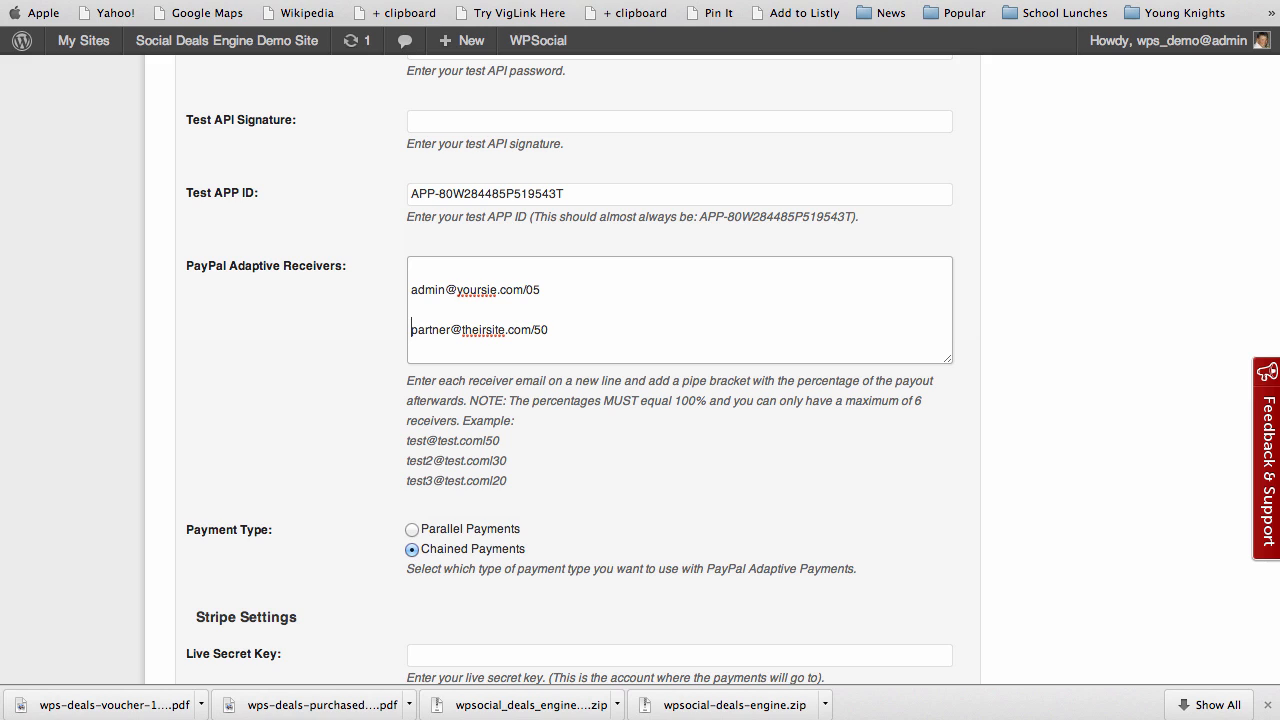
key(BackSpace)
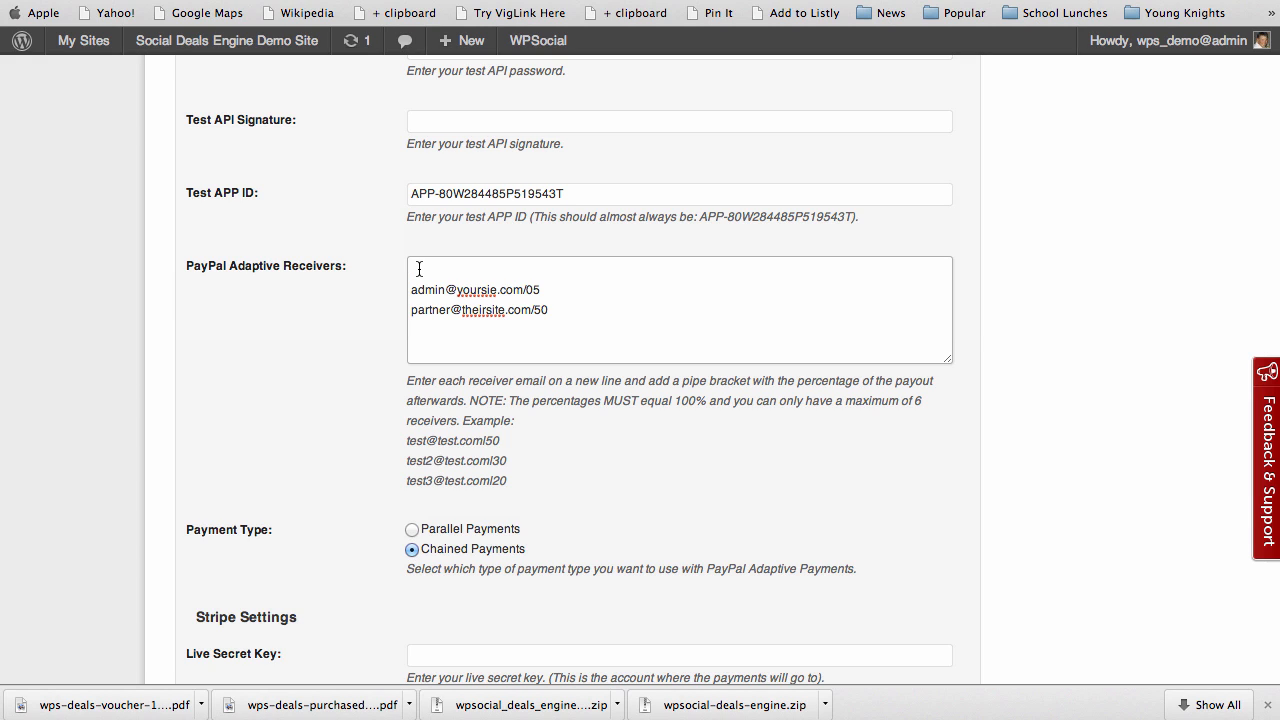
key(super+v)
key(super+v)
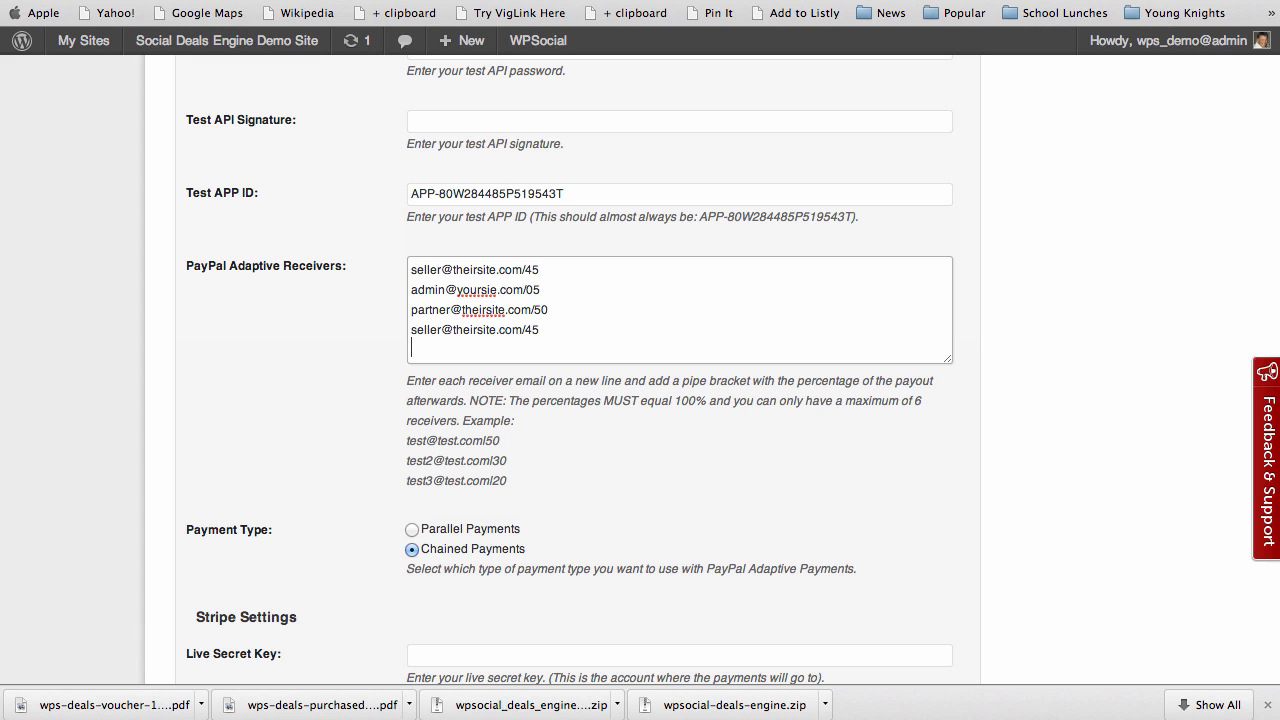
Paste two more copies of the seller line at the end of the list
key(Return)
key(super+v)
key(Return)
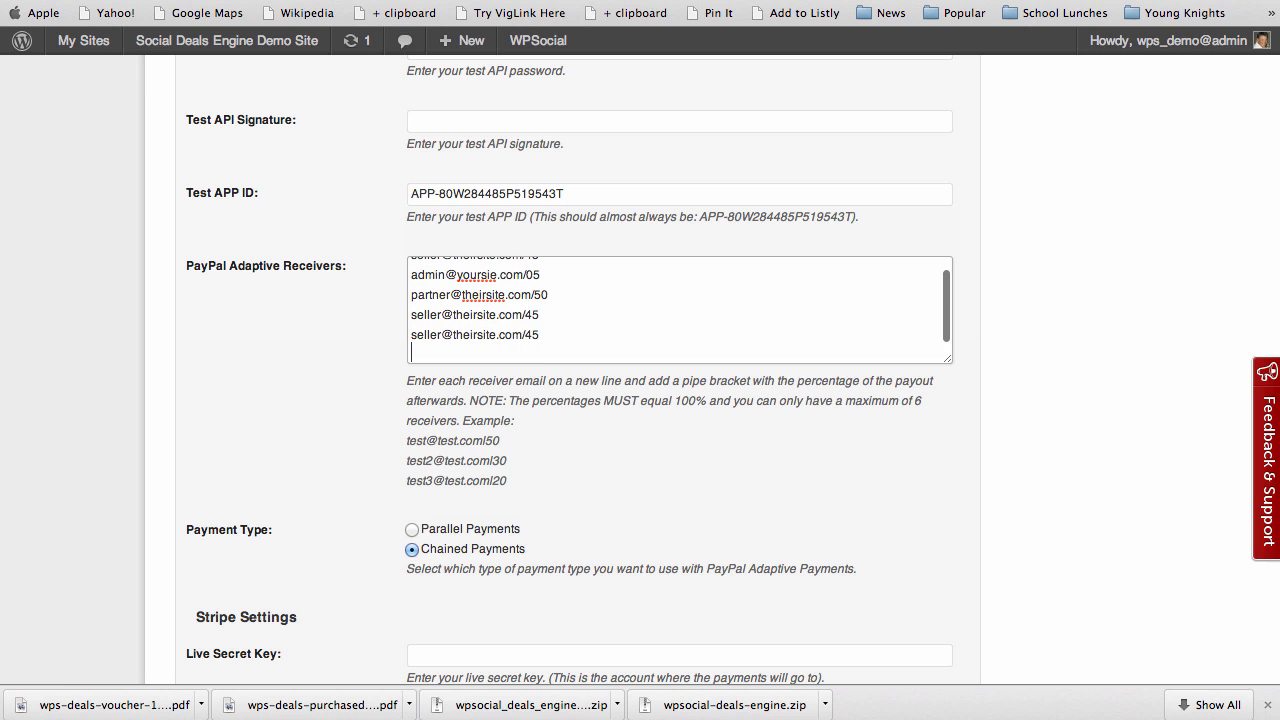
key(super+v)
Change the first seller's 45 to 15, the partner's 50 to 20, and line four's 45 to 10
scroll(549, 301, up, 4)
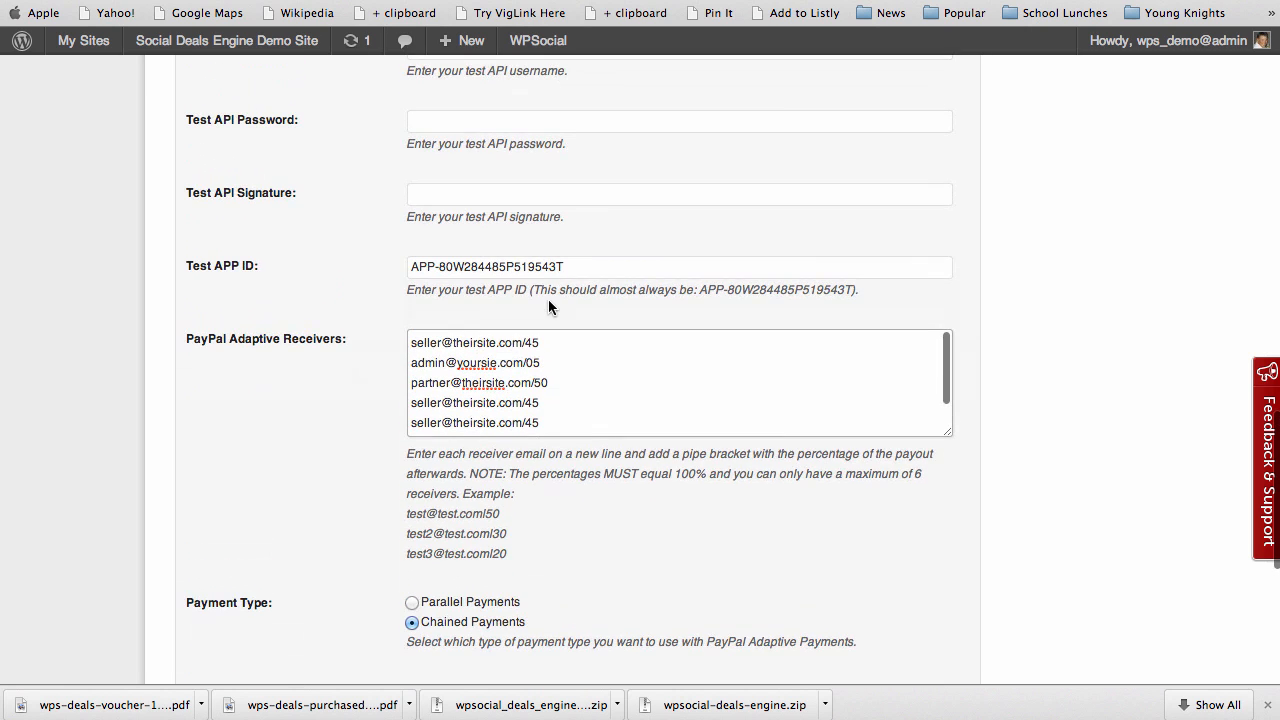
scroll(363, 444, down, 3)
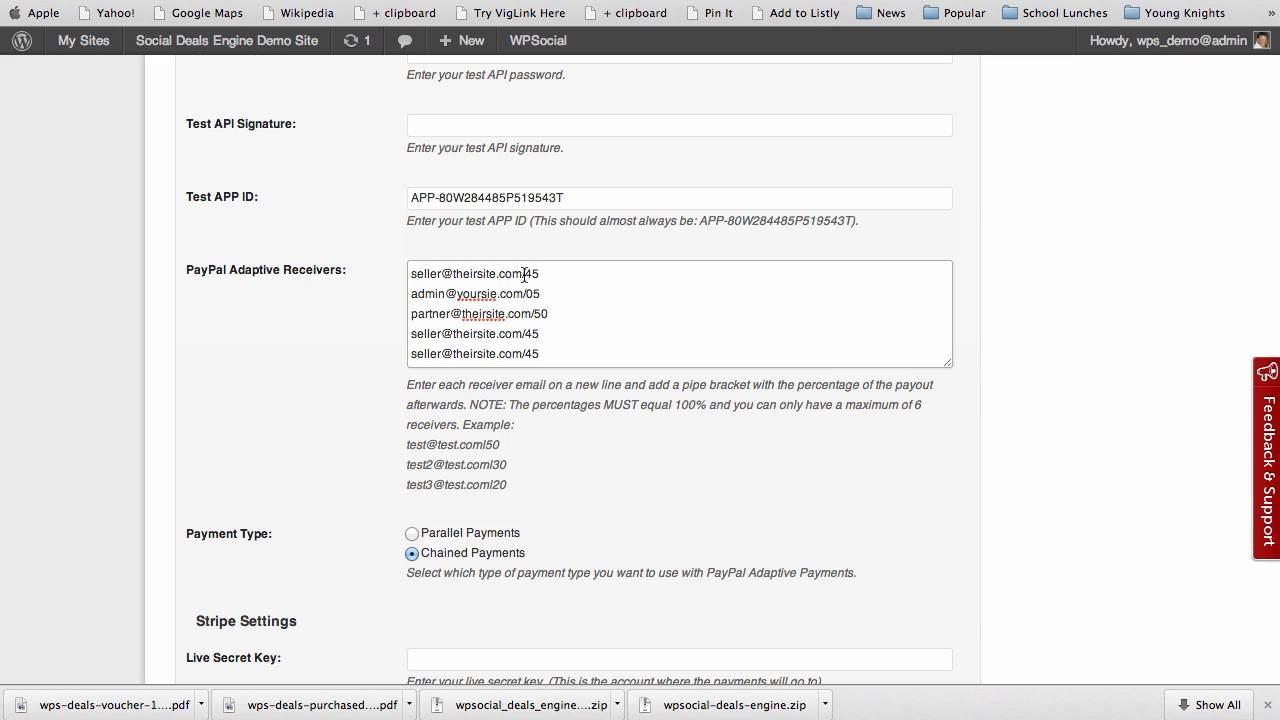
drag(525, 276, 537, 277)
text(15)
drag(549, 314, 537, 313)
text(20)
drag(526, 338, 529, 337)
text(10)
Set the last two seller lines to 20, correct the first line's 15 to 25, and check the 100% total
scroll(552, 325, down, 1)
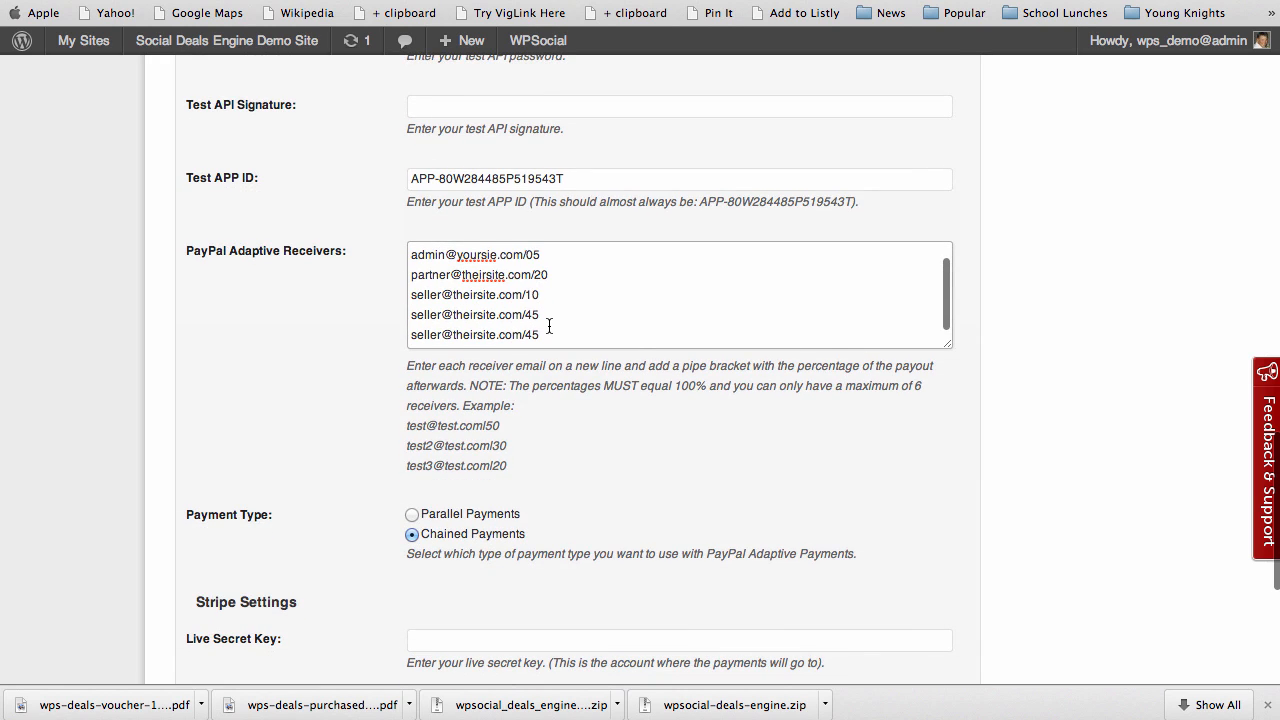
drag(528, 317, 539, 317)
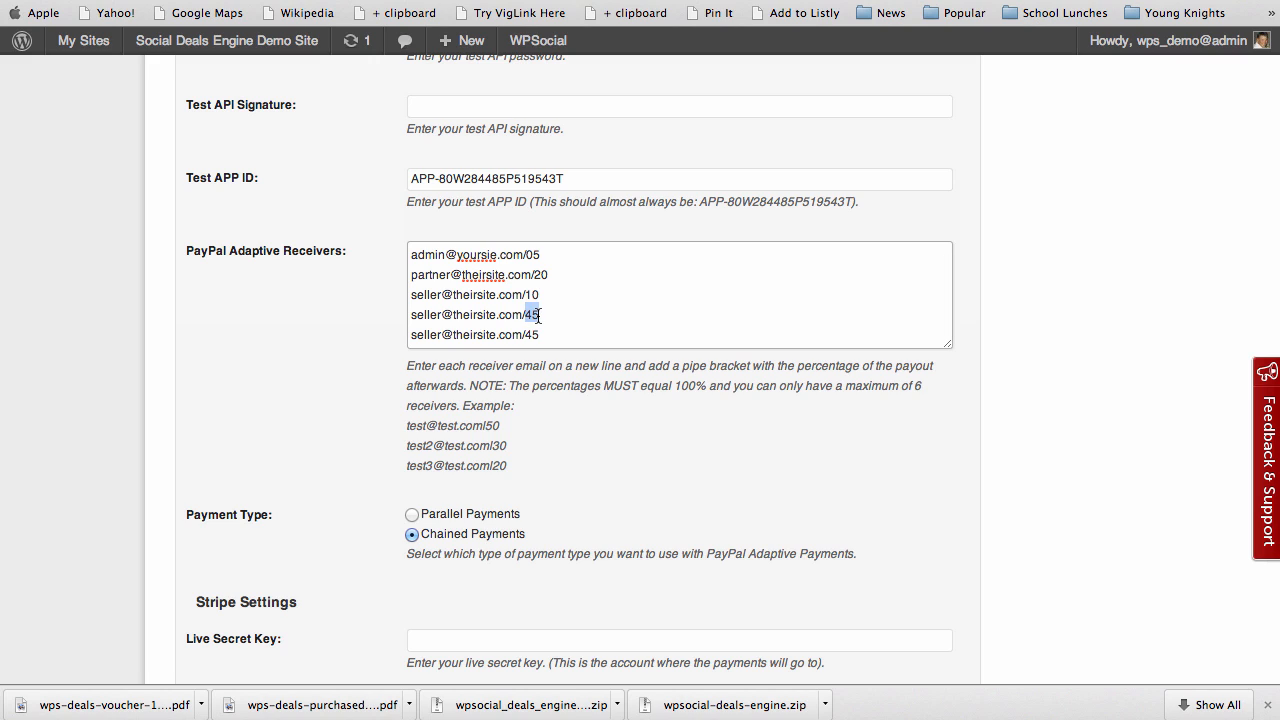
text(20)
drag(524, 334, 541, 334)
text(20)
scroll(596, 295, up, 2)
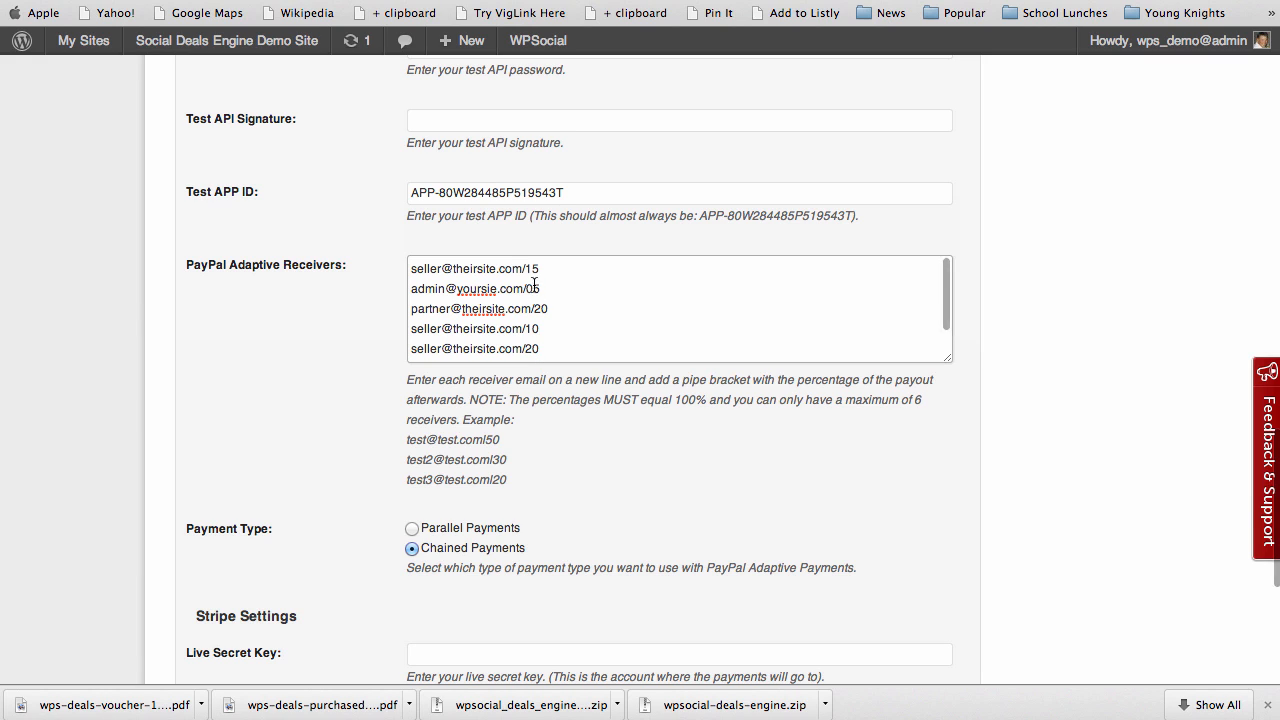
drag(532, 270, 525, 272)
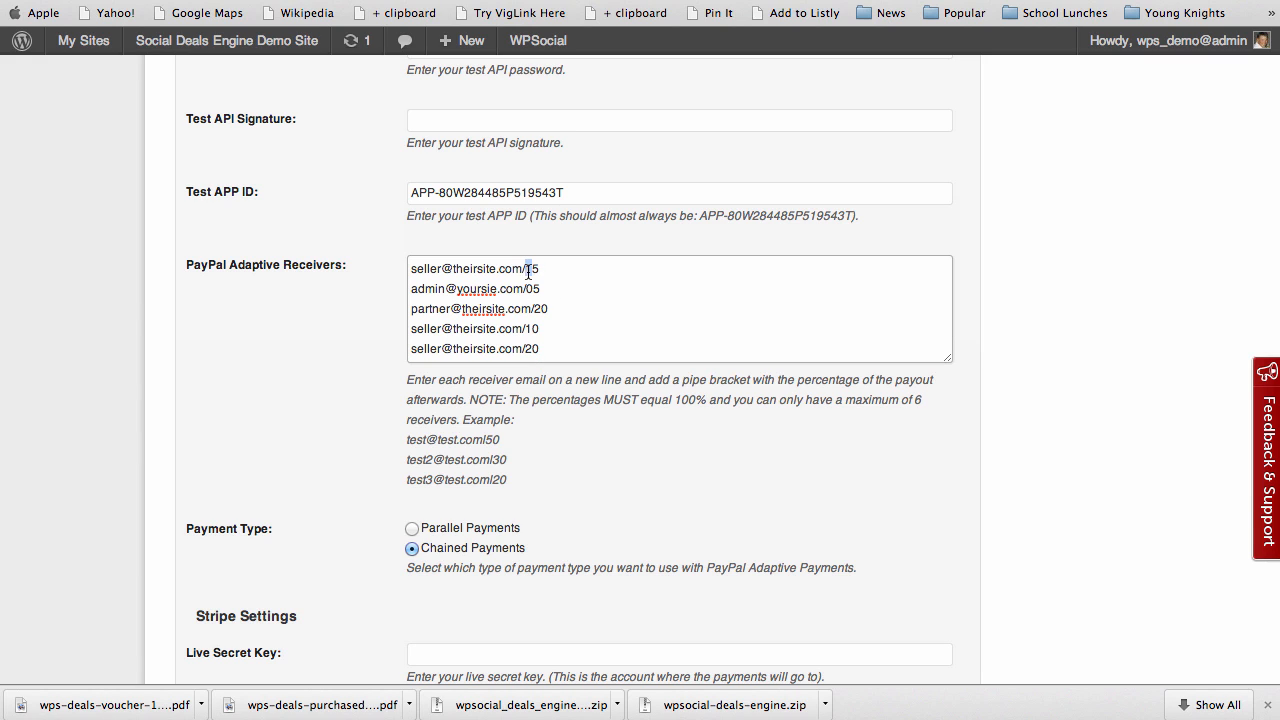
text(2)
scroll(560, 329, down, 3)
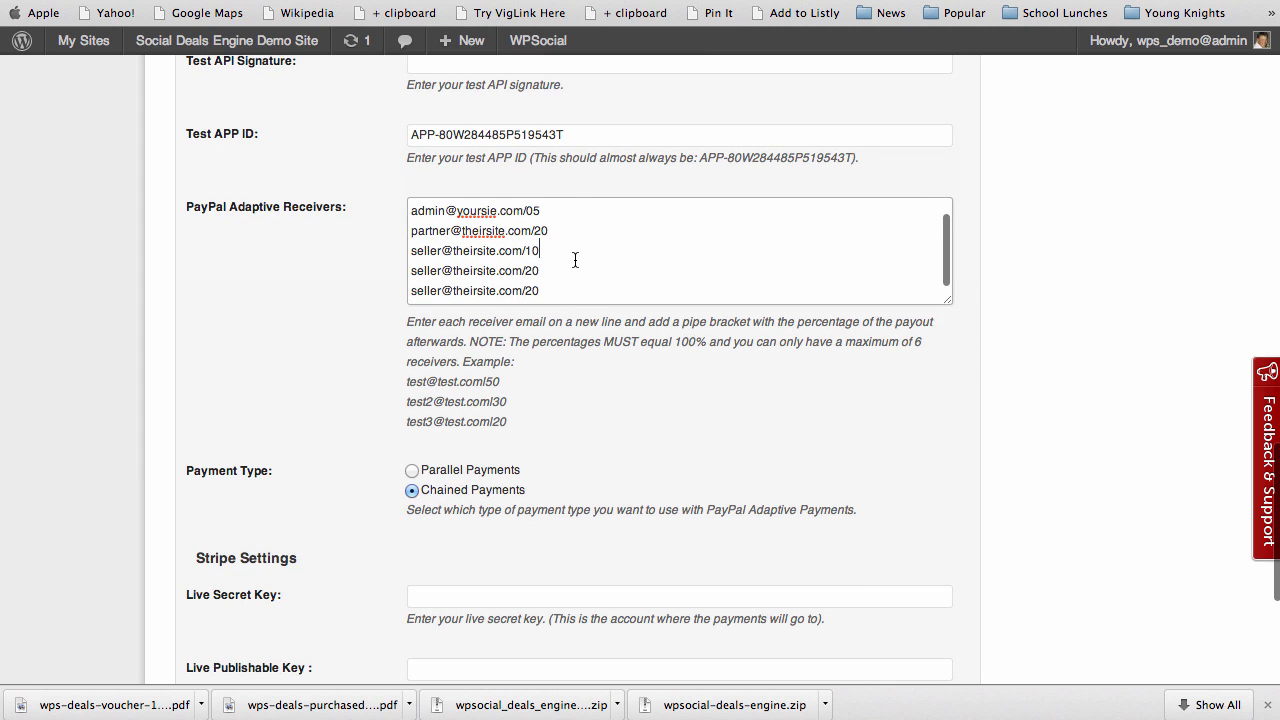
scroll(575, 260, up, 3)
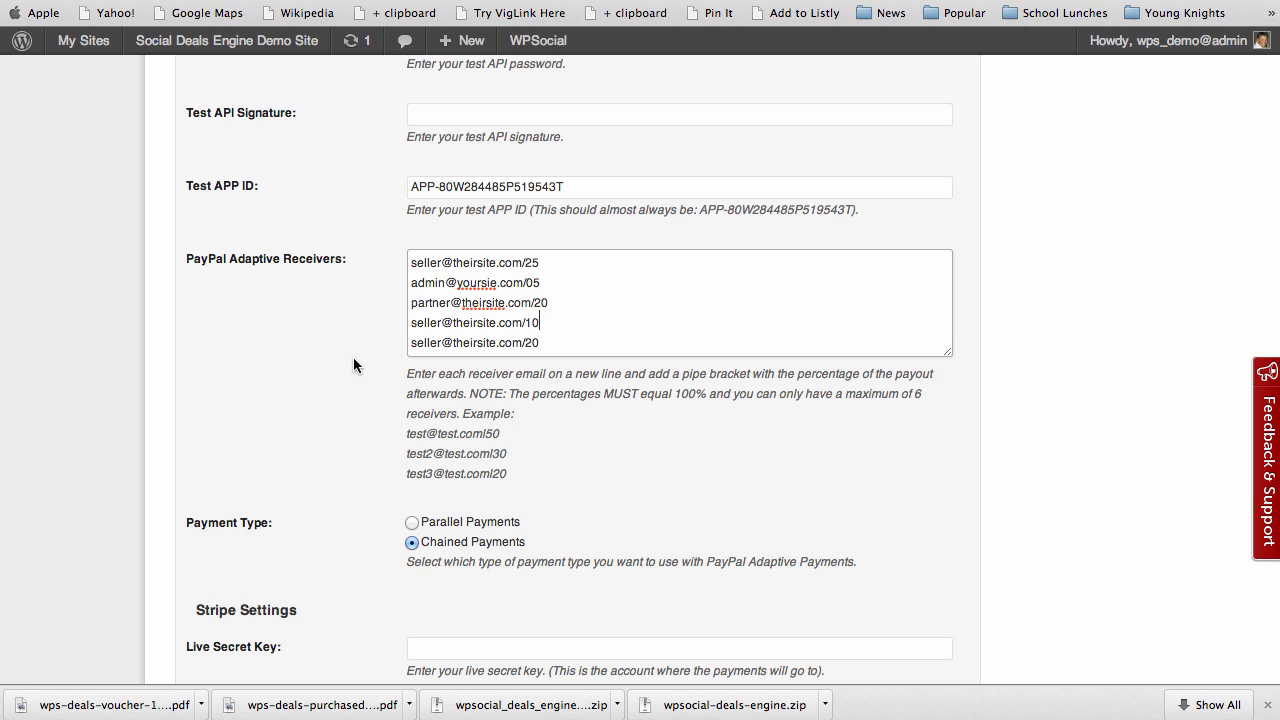
drag(668, 391, 722, 404)
click(370, 378)
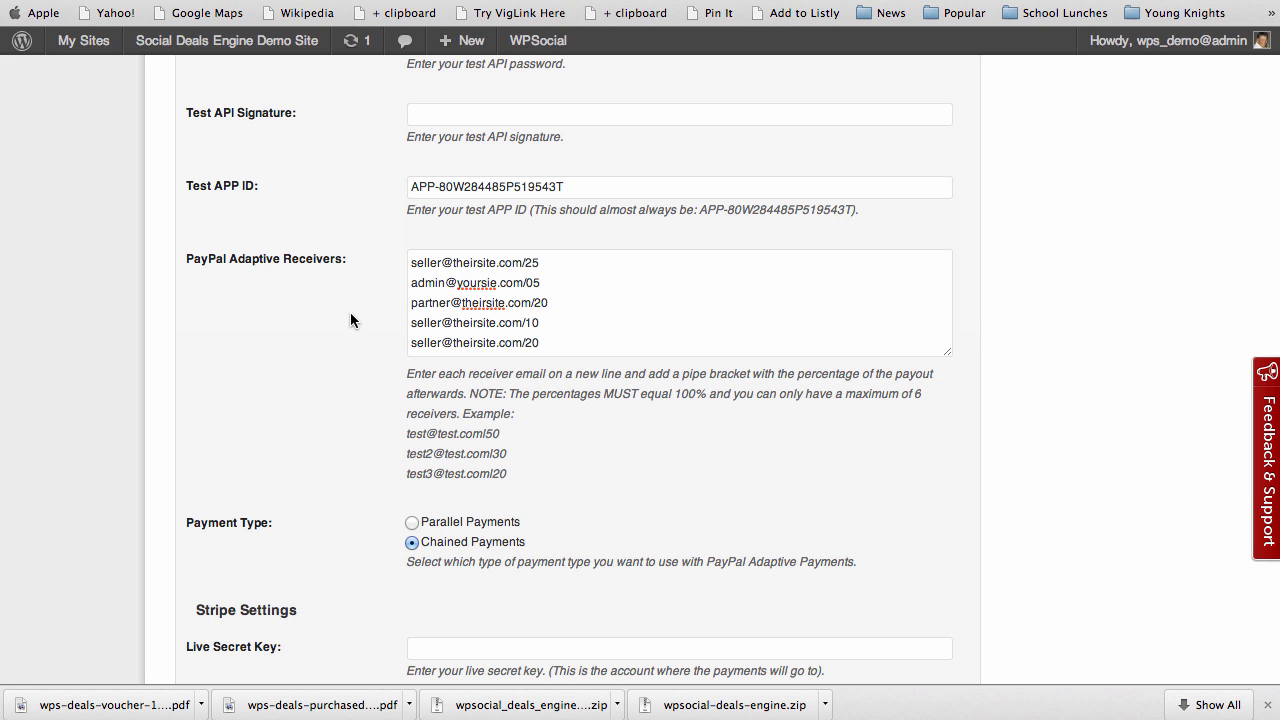
scroll(347, 237, up, 10)
scroll(346, 237, up, 15)
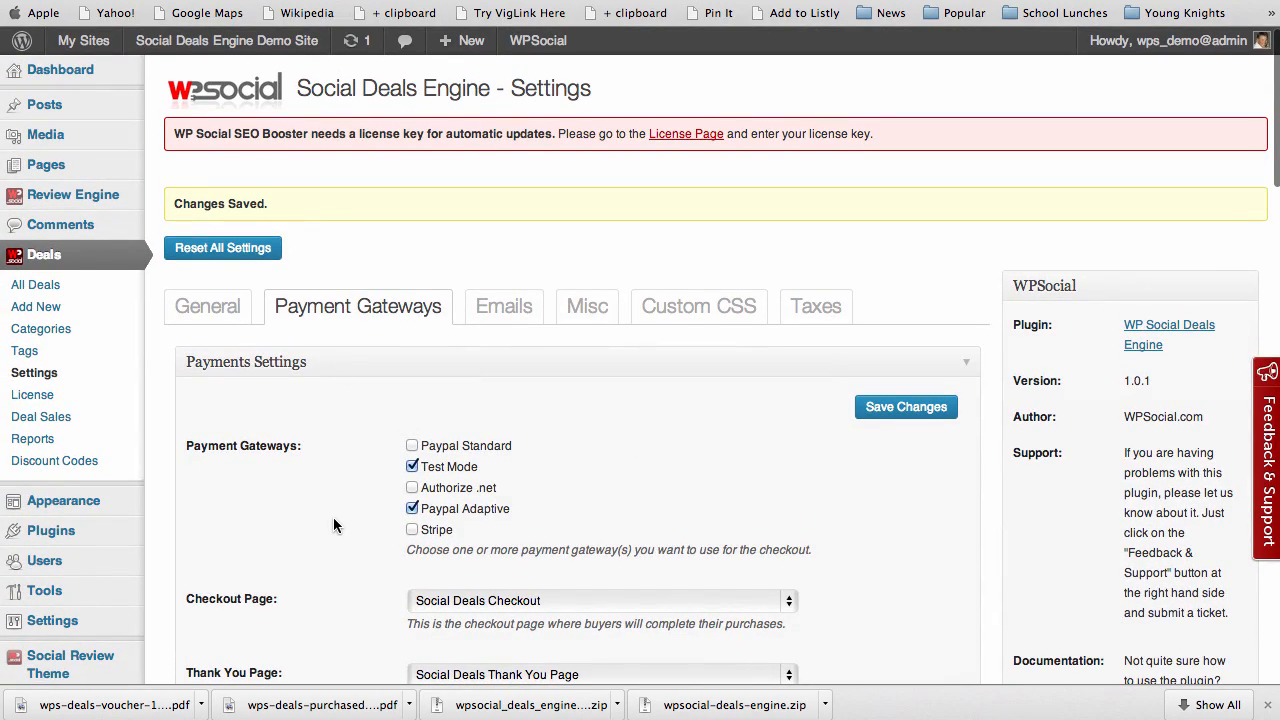
scroll(334, 520, down, 7)
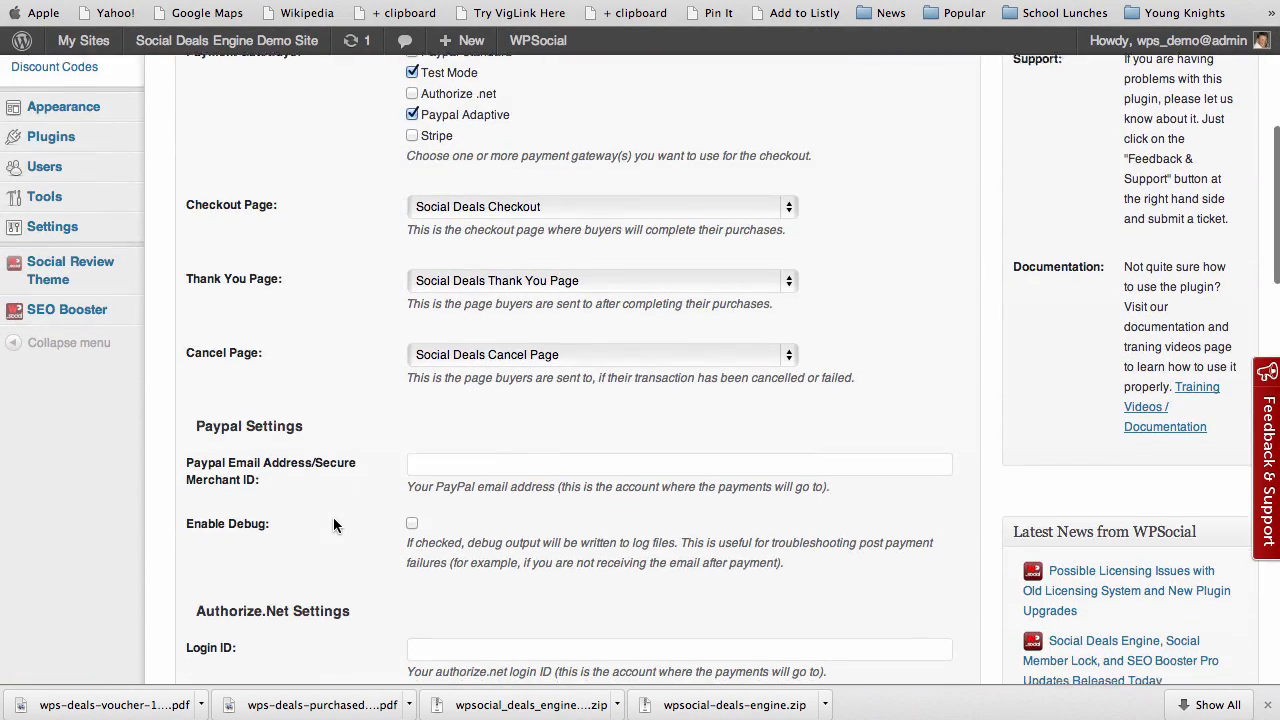
scroll(335, 522, down, 10)
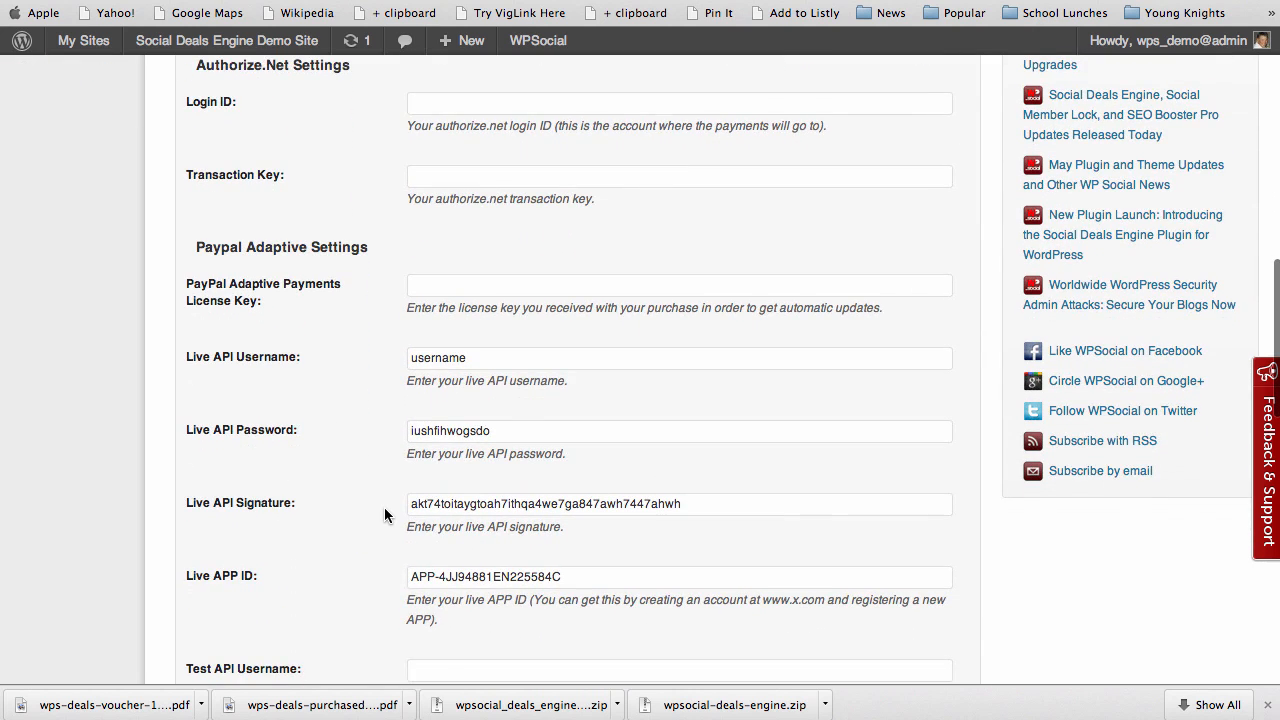
scroll(384, 515, down, 11)
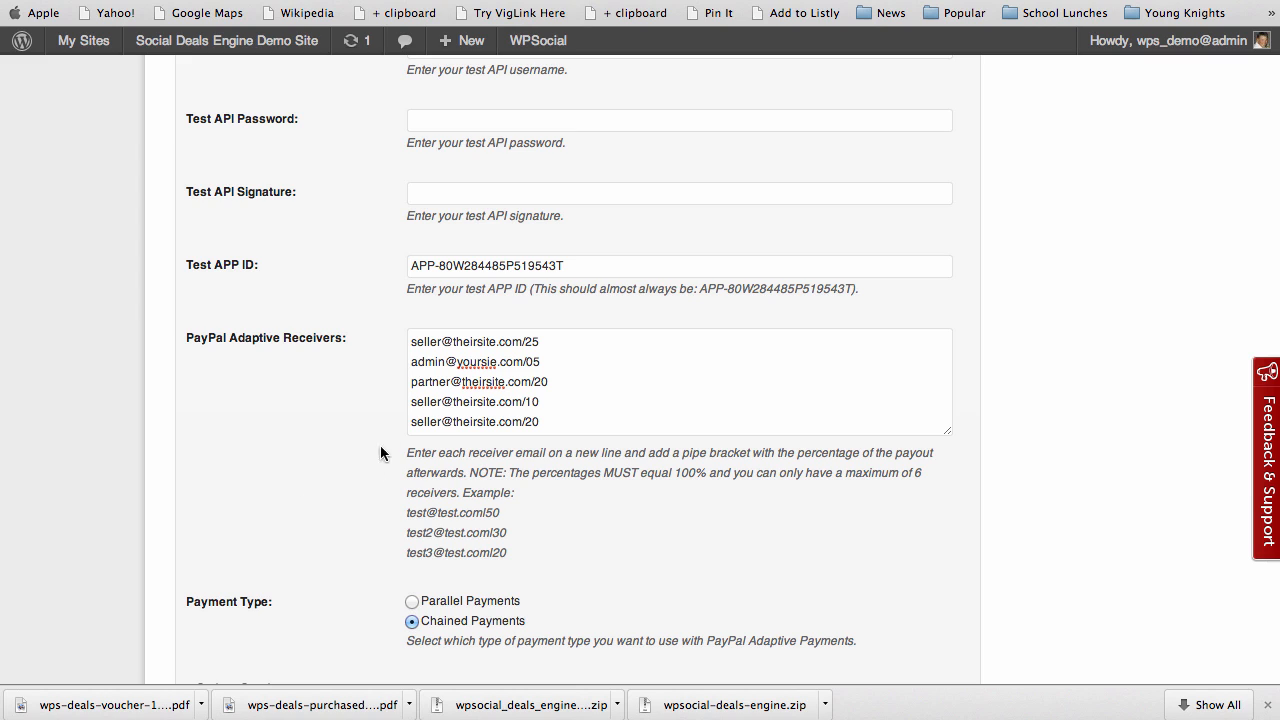
drag(411, 341, 543, 343)
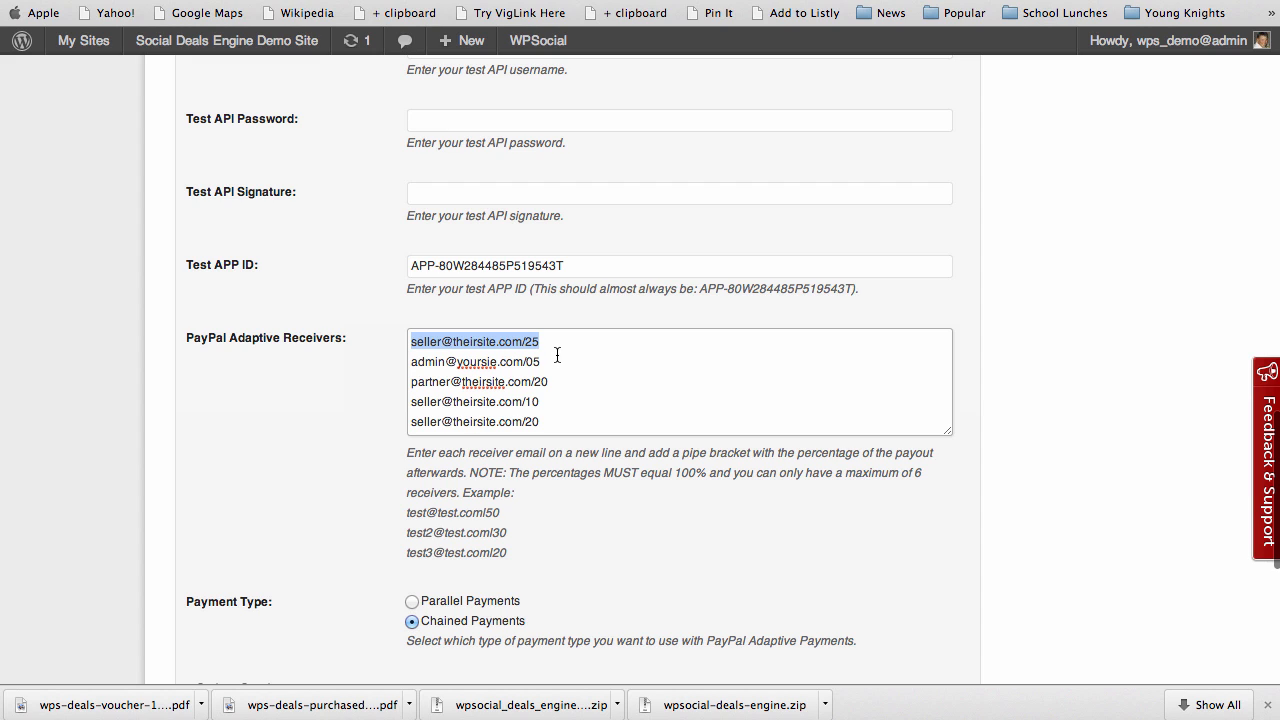
click(348, 467)
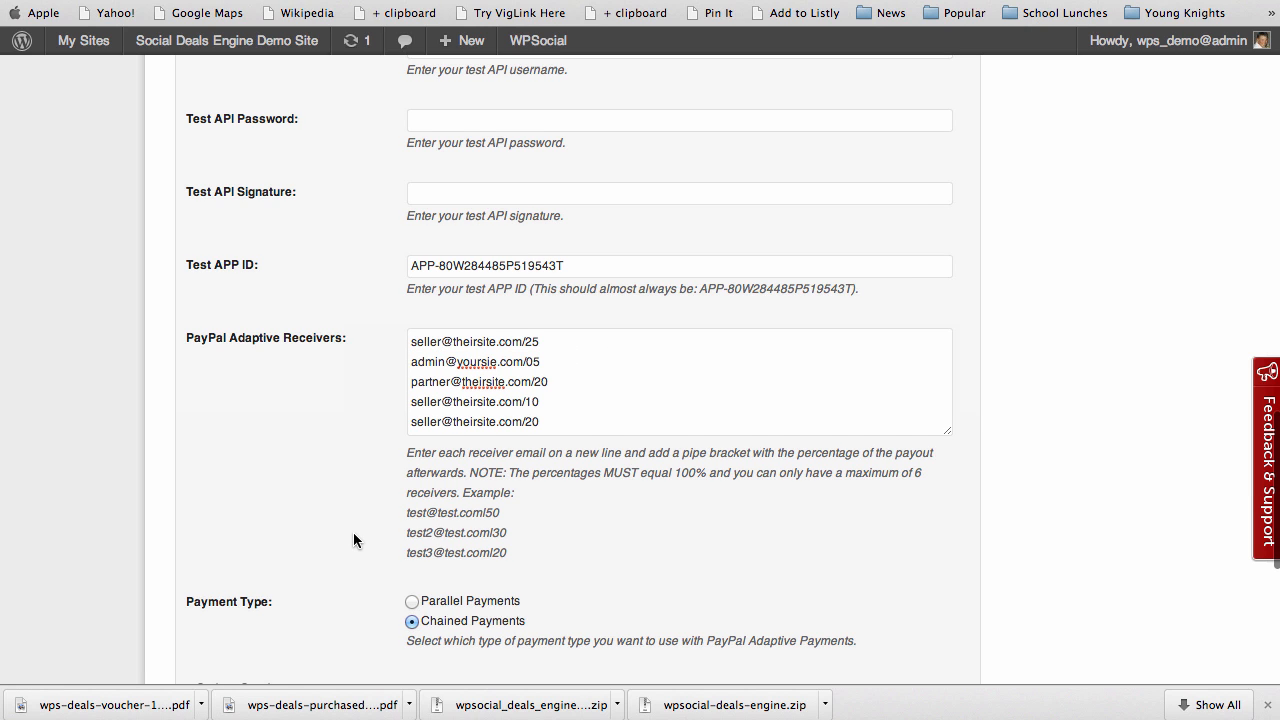
scroll(353, 540, down, 2)
scroll(353, 540, down, 2)
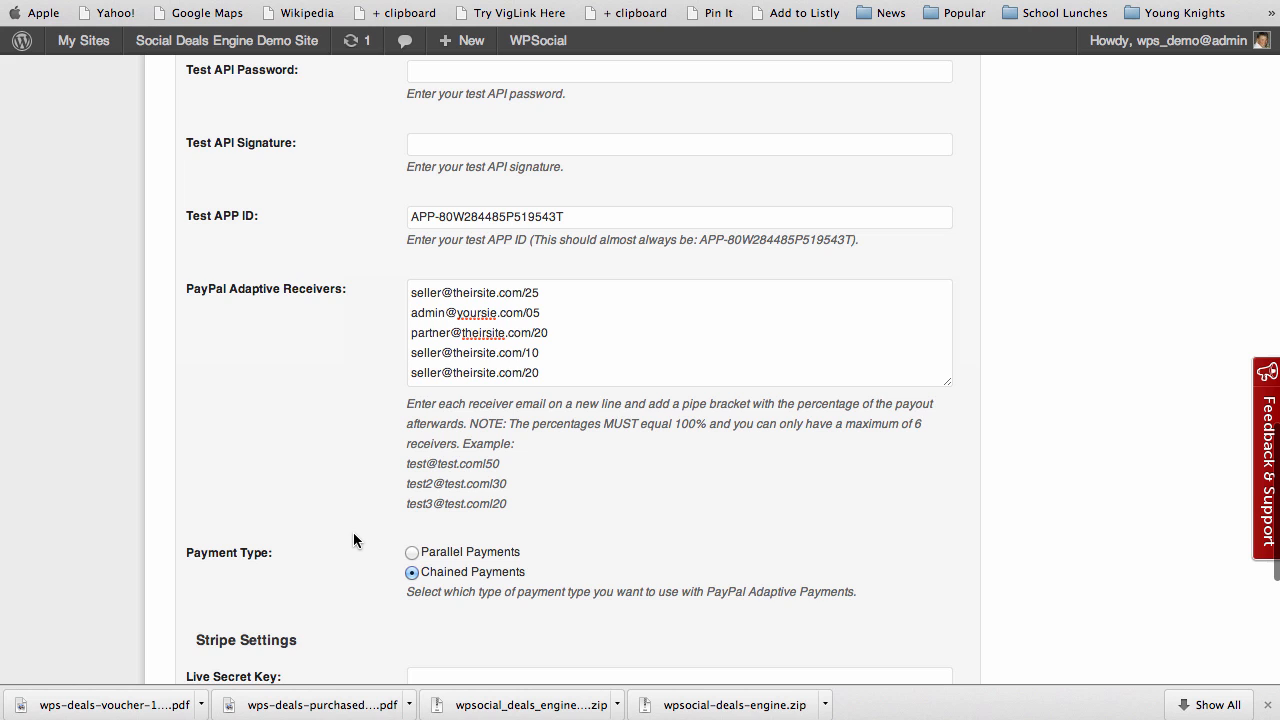
scroll(353, 540, down, 5)
scroll(353, 532, up, 8)
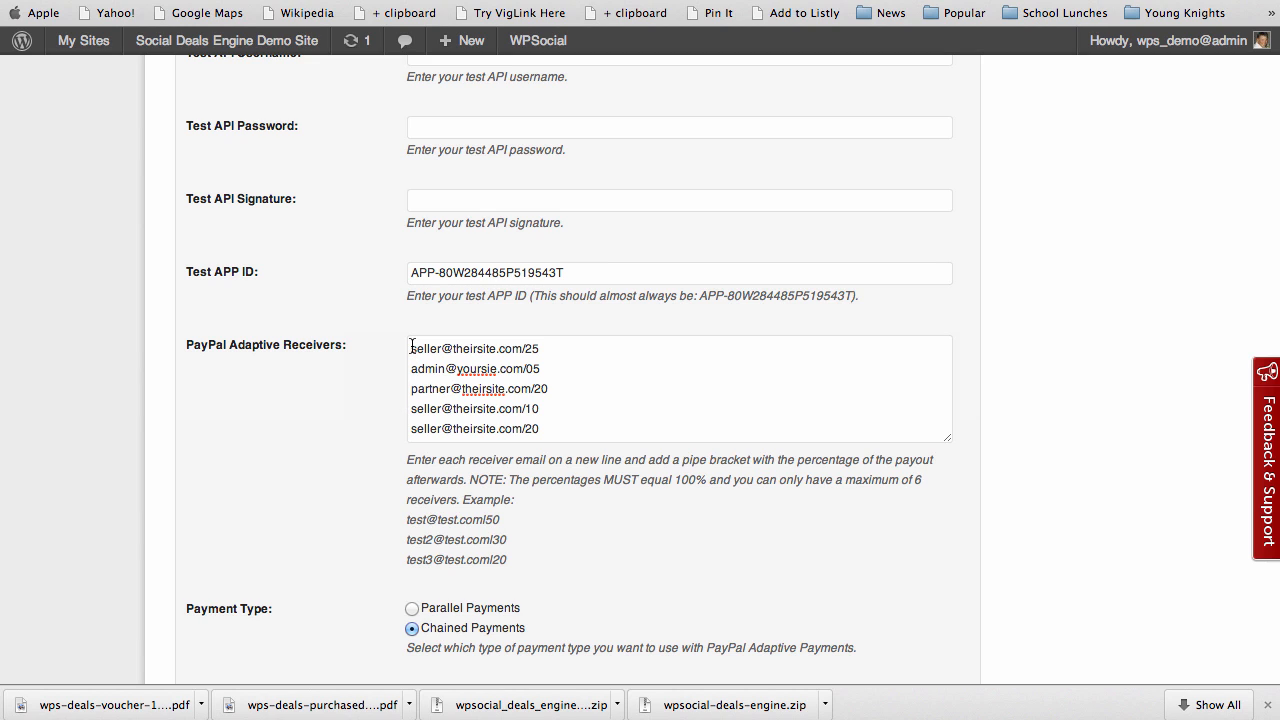
Delete every line from the global PayPal Adaptive Receivers box and Save Changes
drag(411, 347, 537, 472)
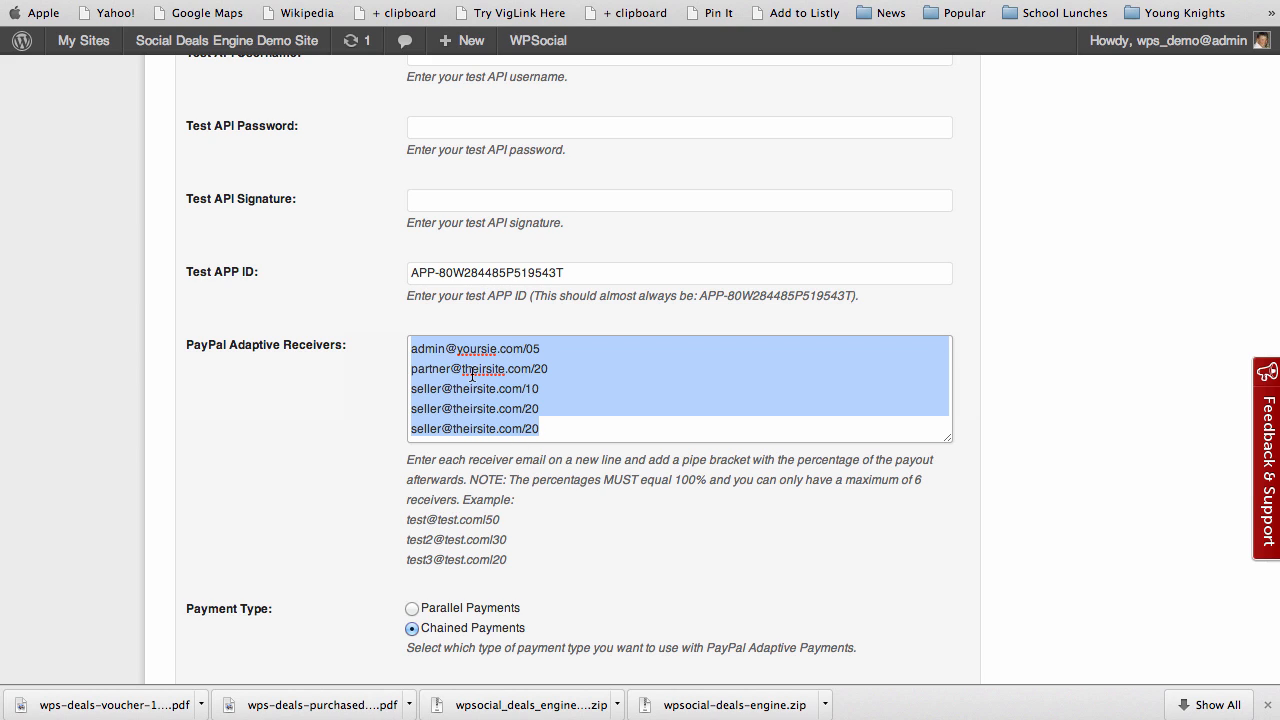
key(BackSpace)
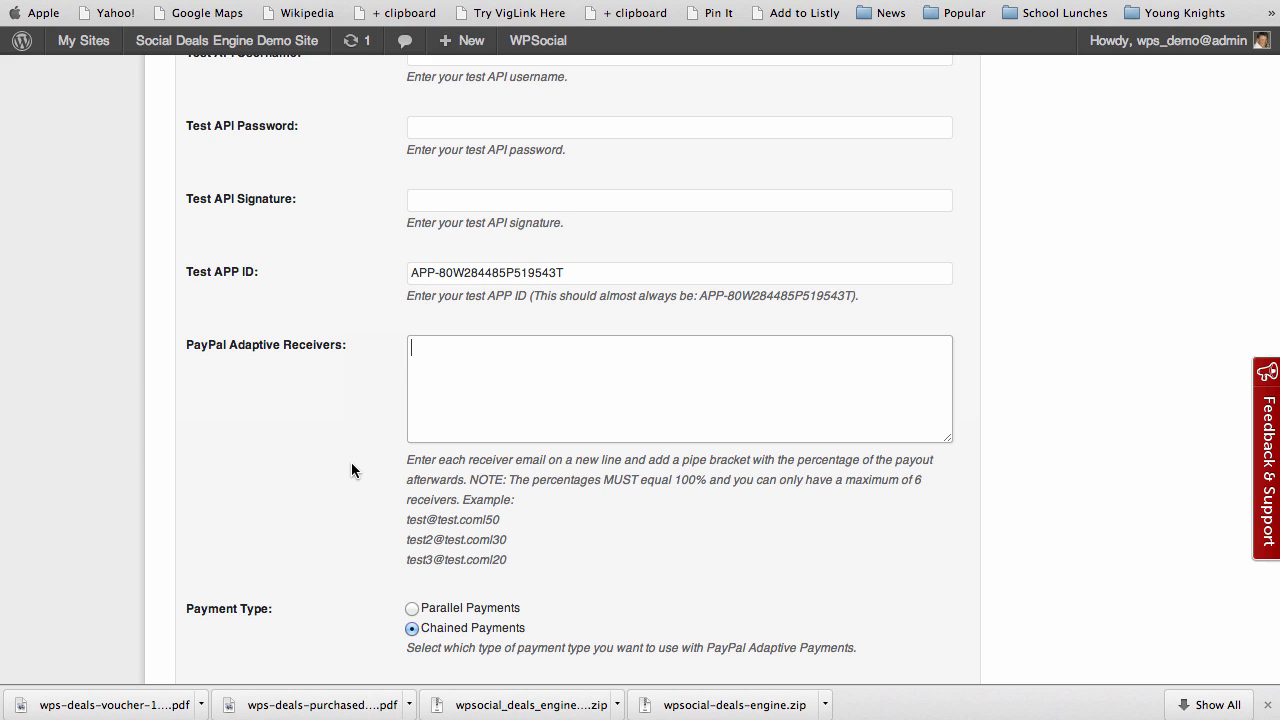
scroll(375, 499, down, 1)
scroll(375, 499, up, 15)
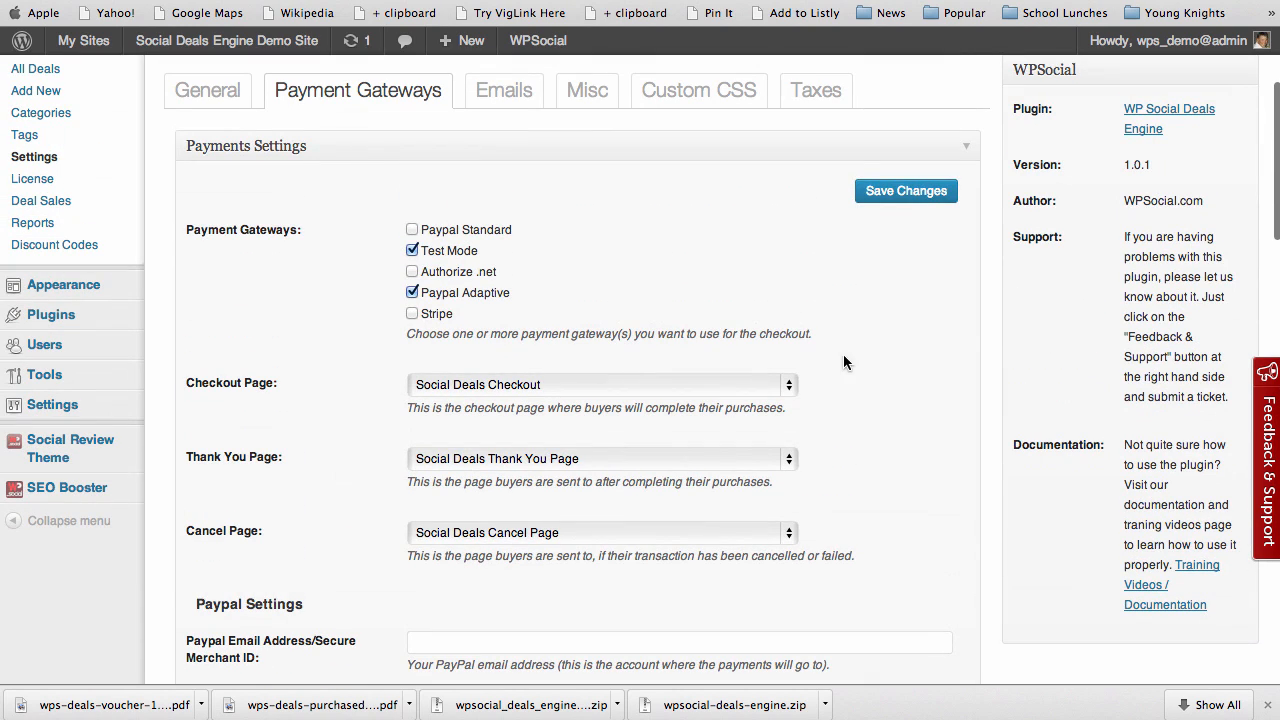
click(906, 190)
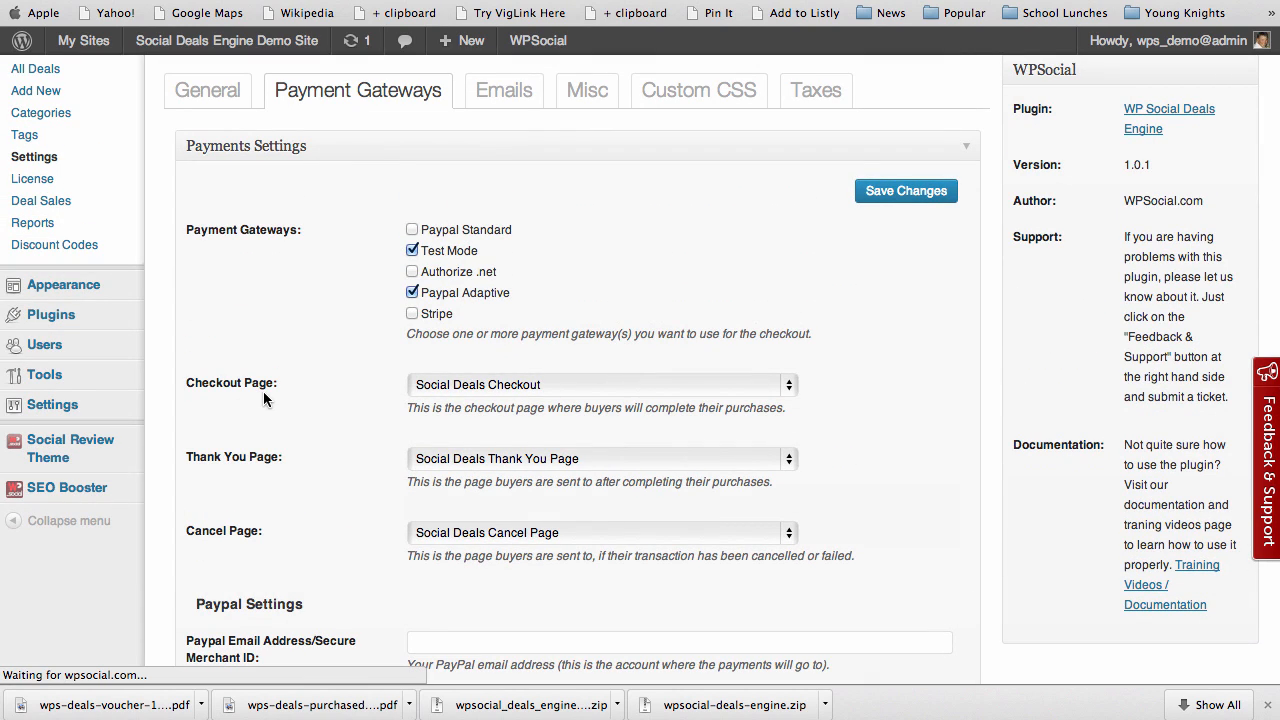
click(752, 418)
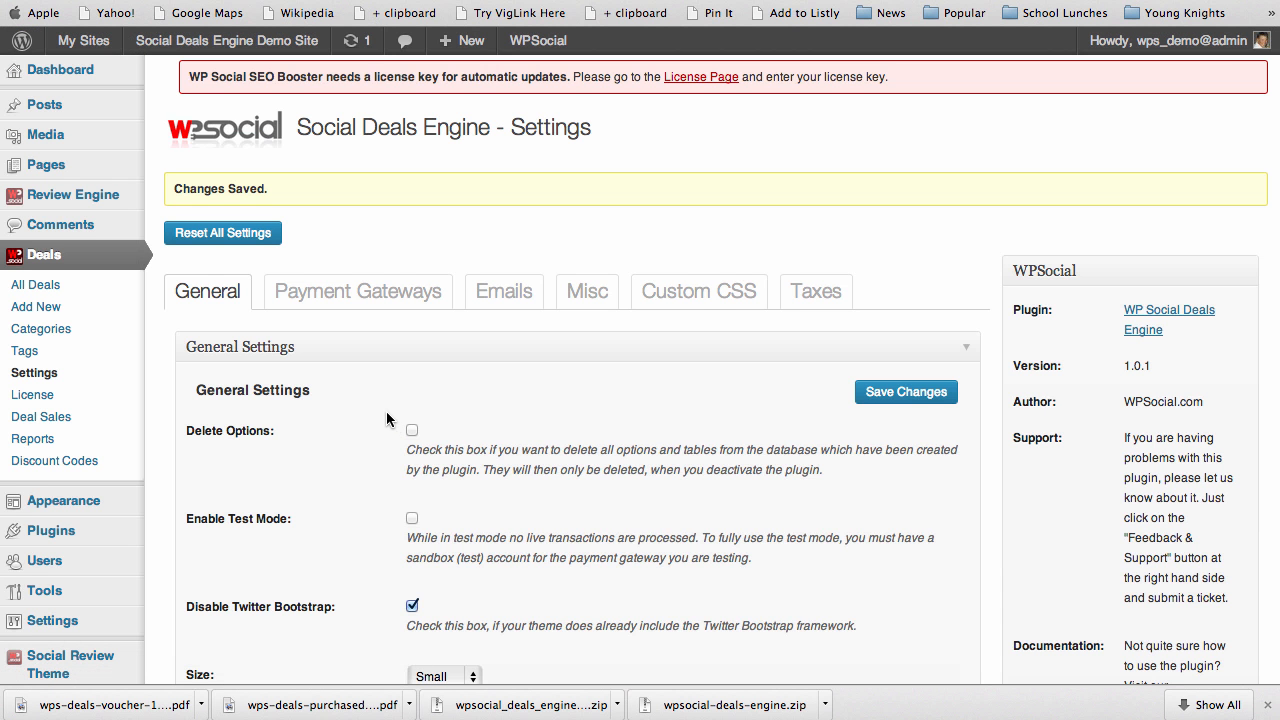
Create a new deal via Deals > Add New and show its Paypal Adaptive settings tab
click(30, 310)
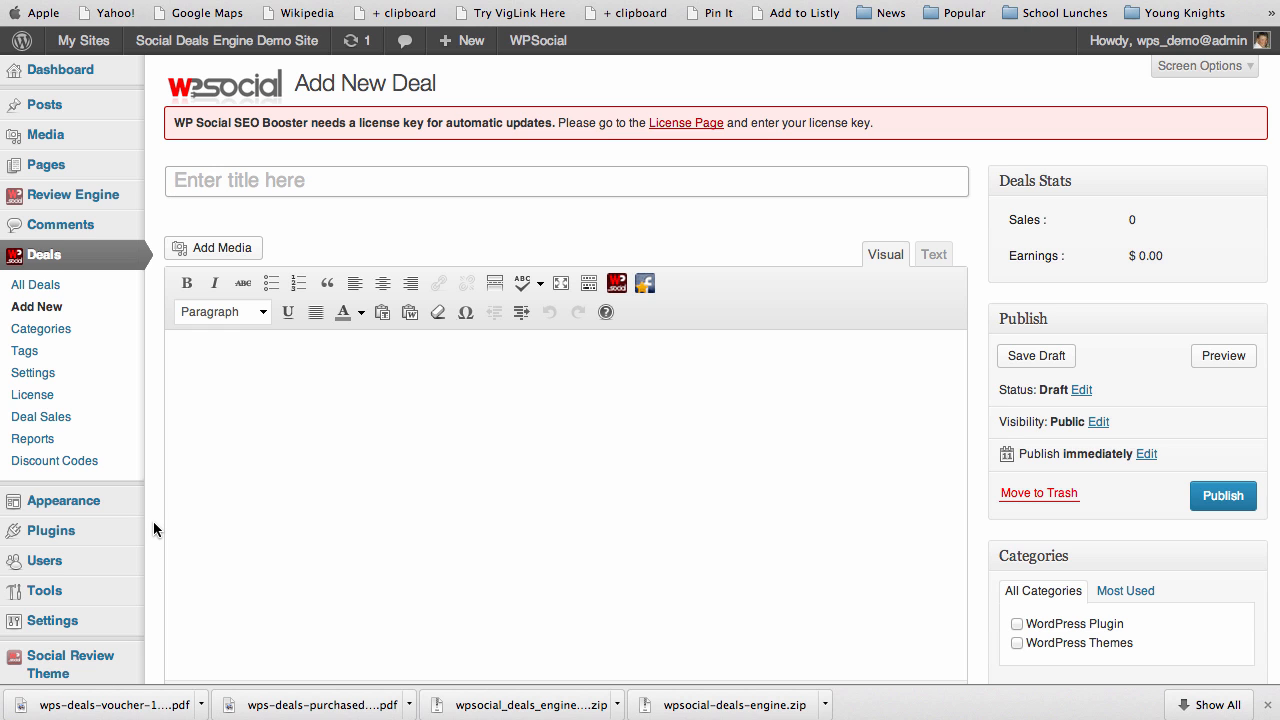
scroll(153, 521, down, 5)
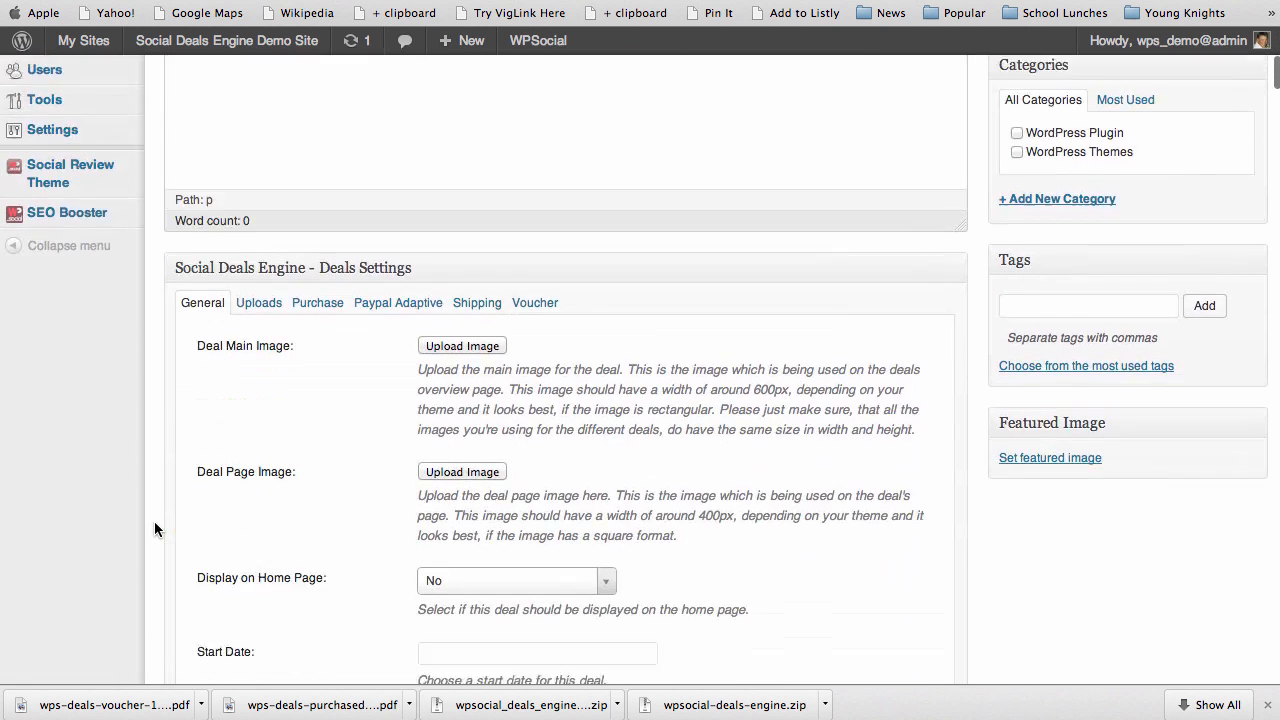
scroll(154, 521, up, 3)
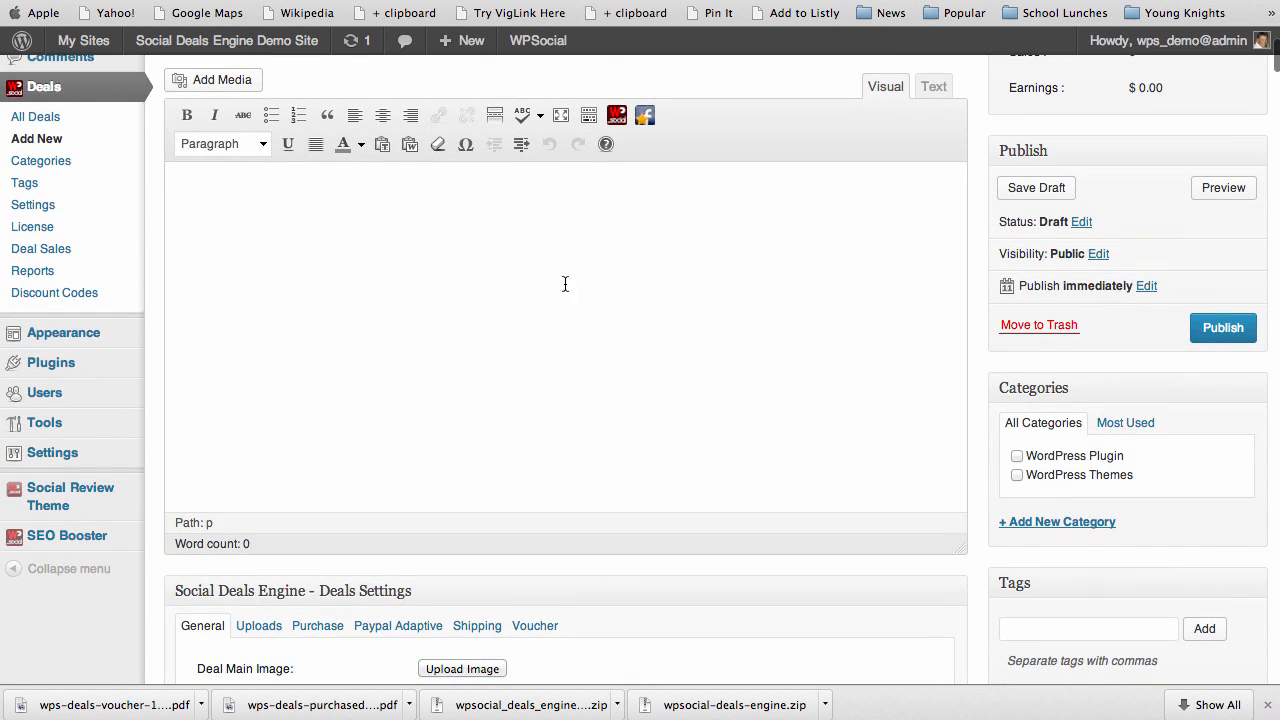
scroll(147, 392, up, 3)
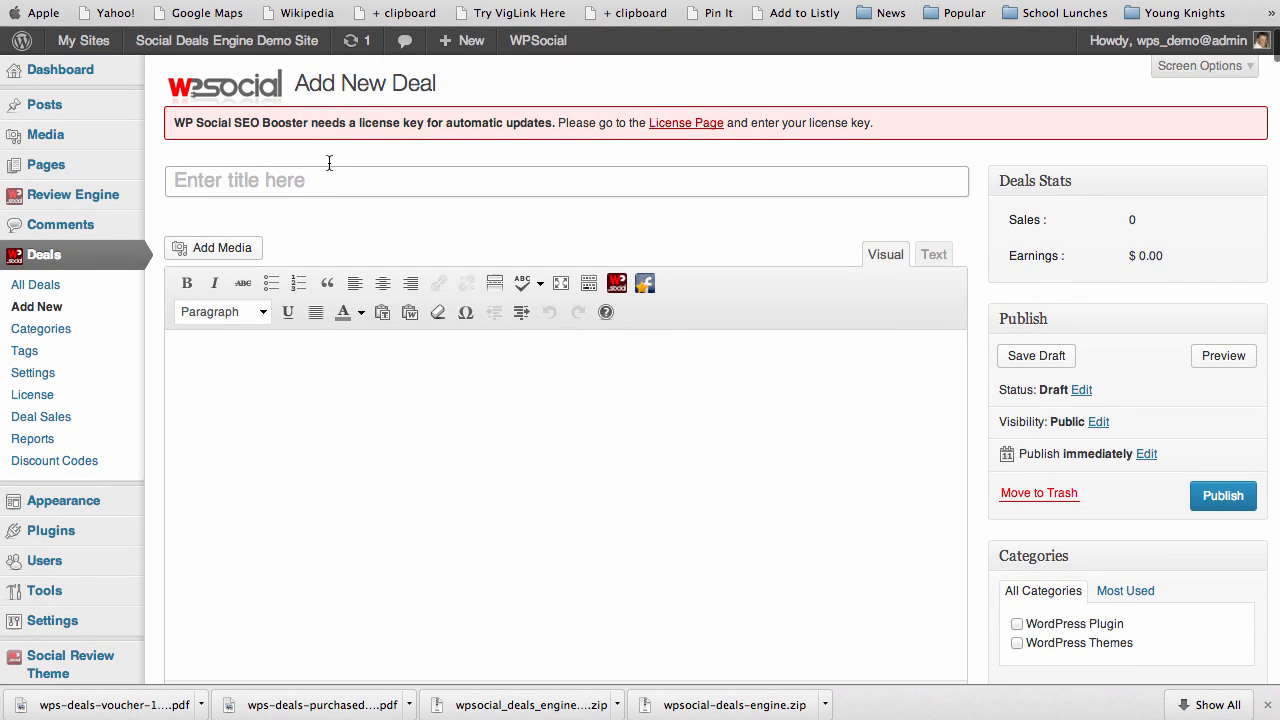
scroll(202, 495, down, 1)
scroll(202, 495, down, 6)
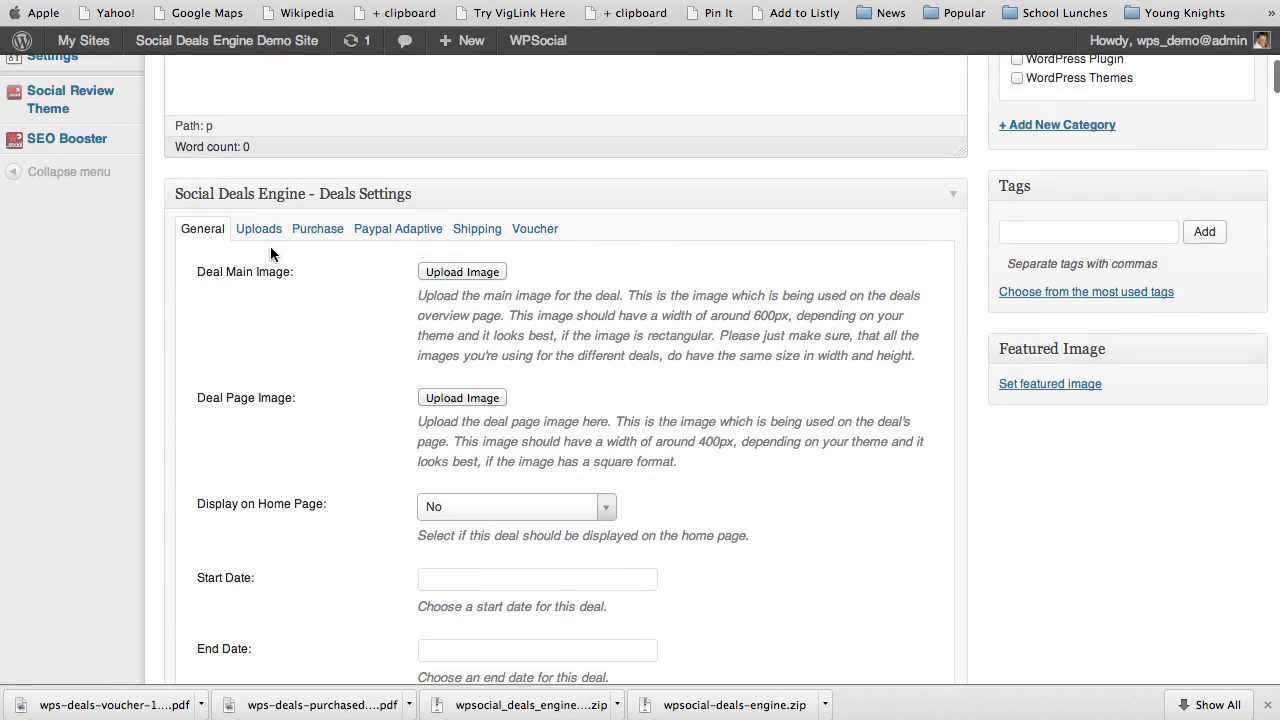
click(381, 231)
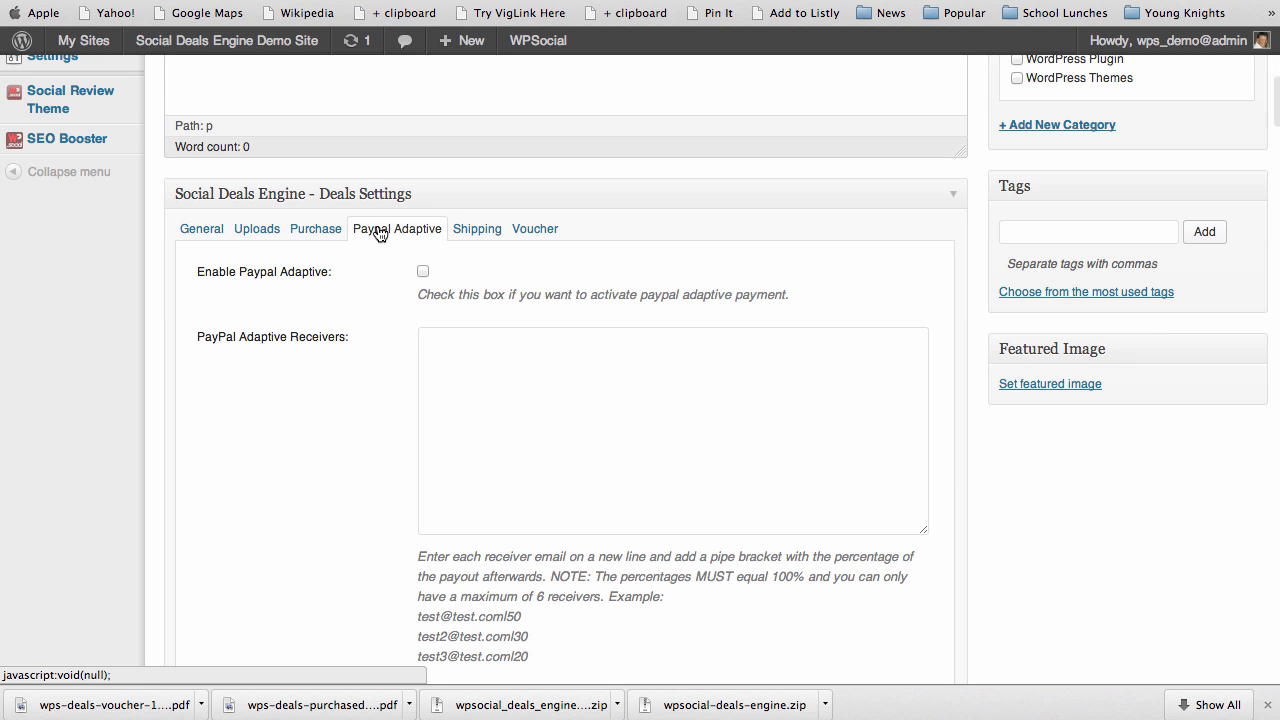
Enable PayPal Adaptive for the deal, paste the receiver list, and delete lines three to six
click(423, 274)
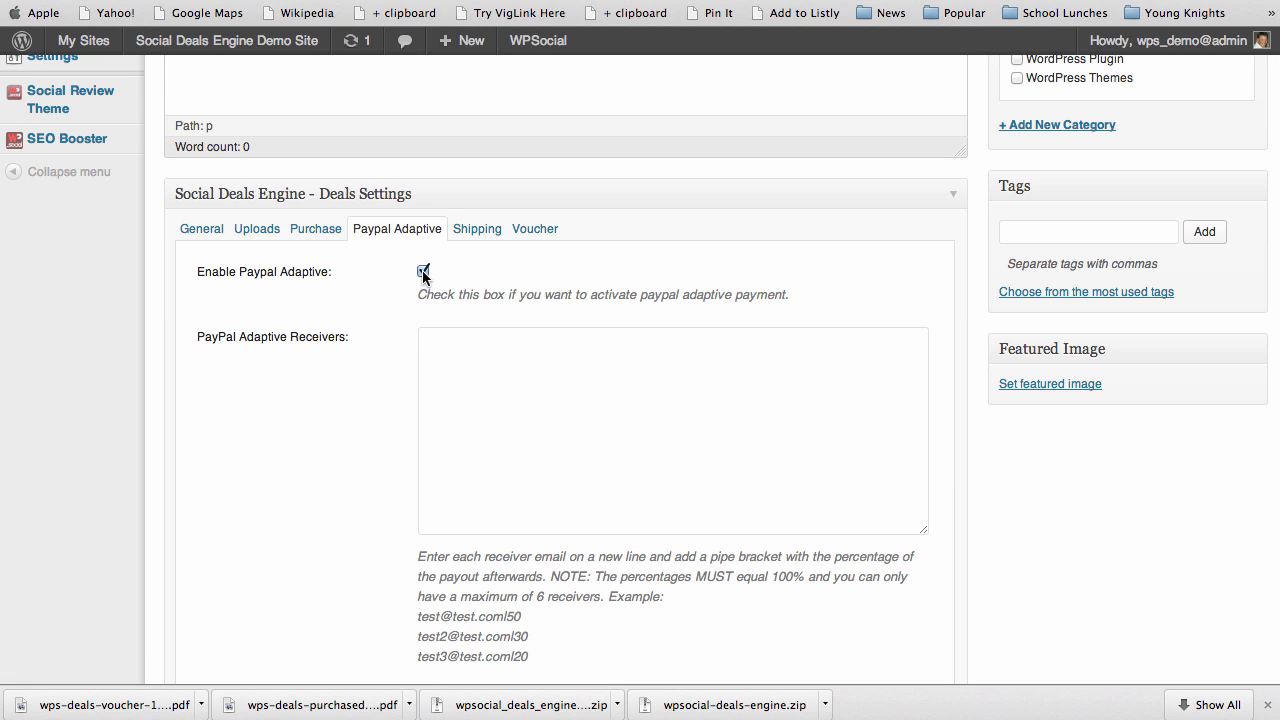
click(456, 352)
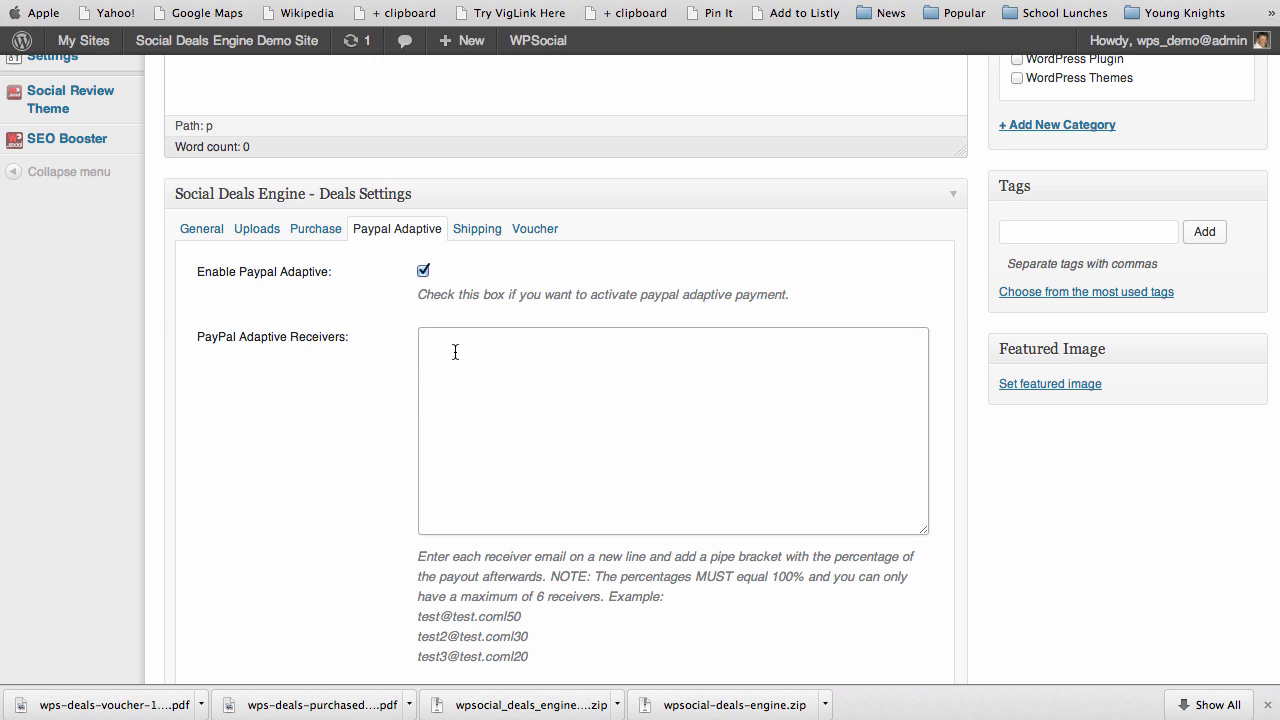
key(super+v)
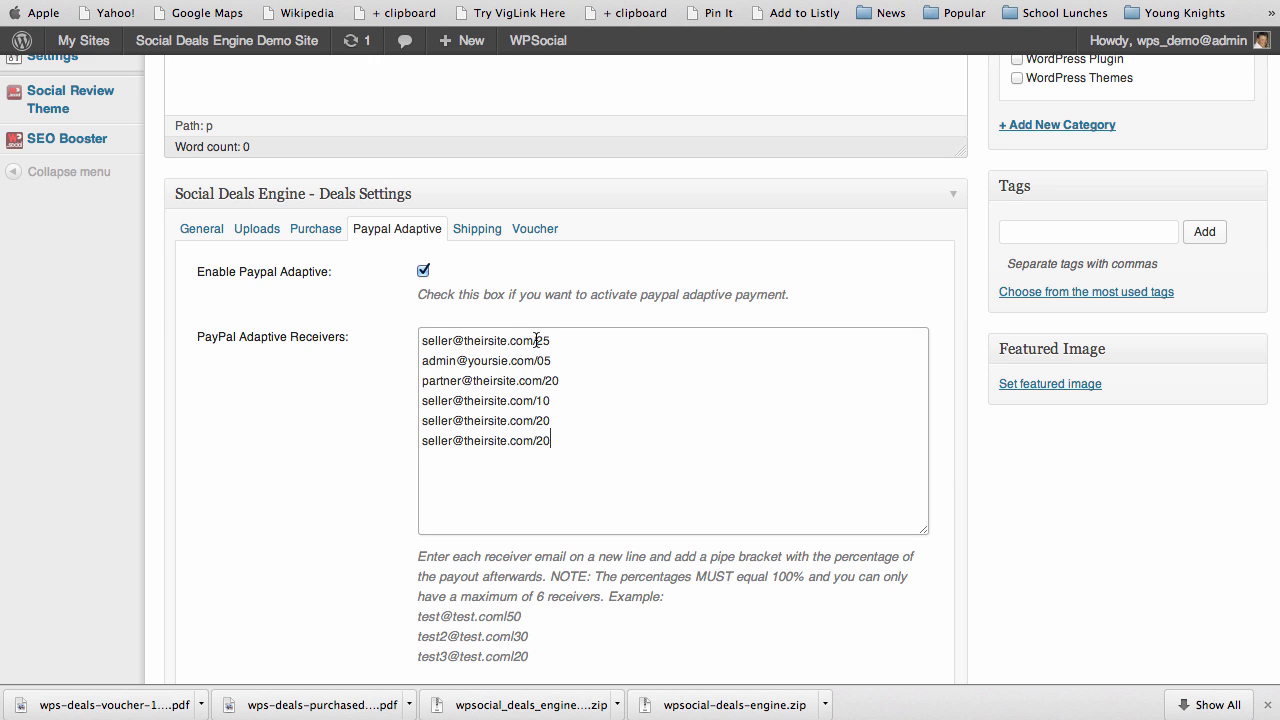
drag(537, 341, 565, 384)
click(547, 380)
drag(422, 401, 537, 441)
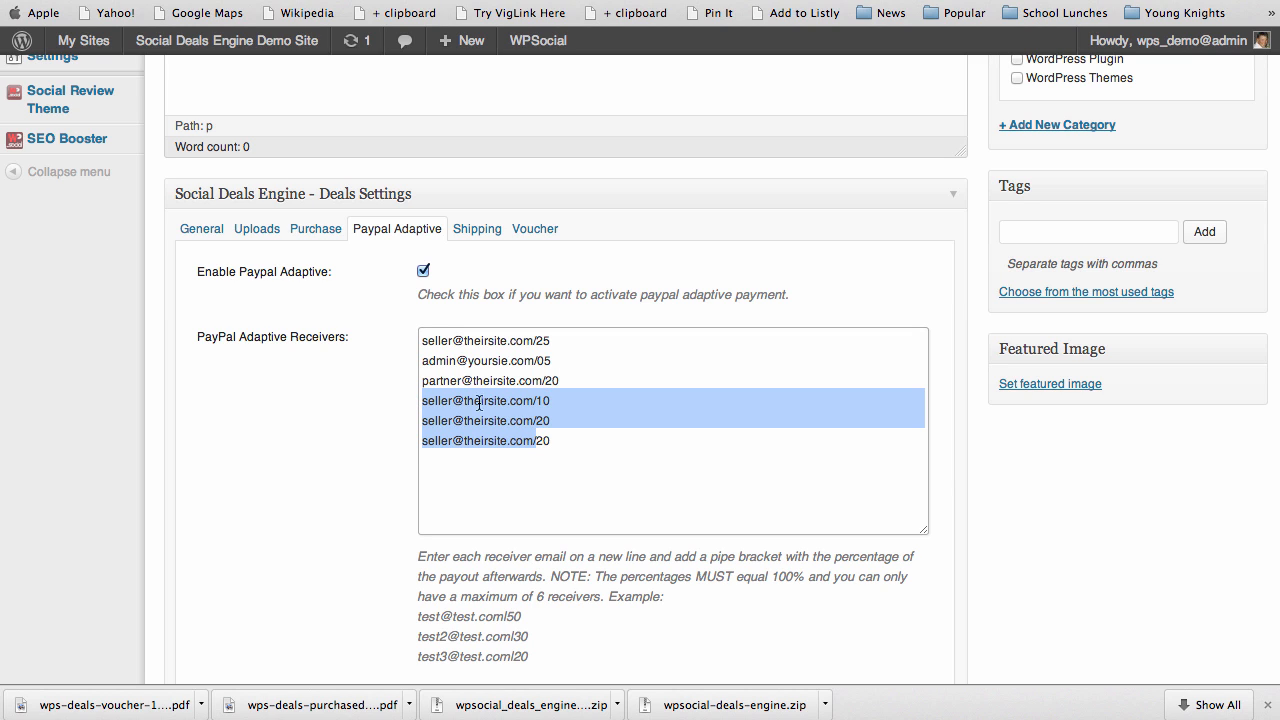
drag(424, 381, 561, 437)
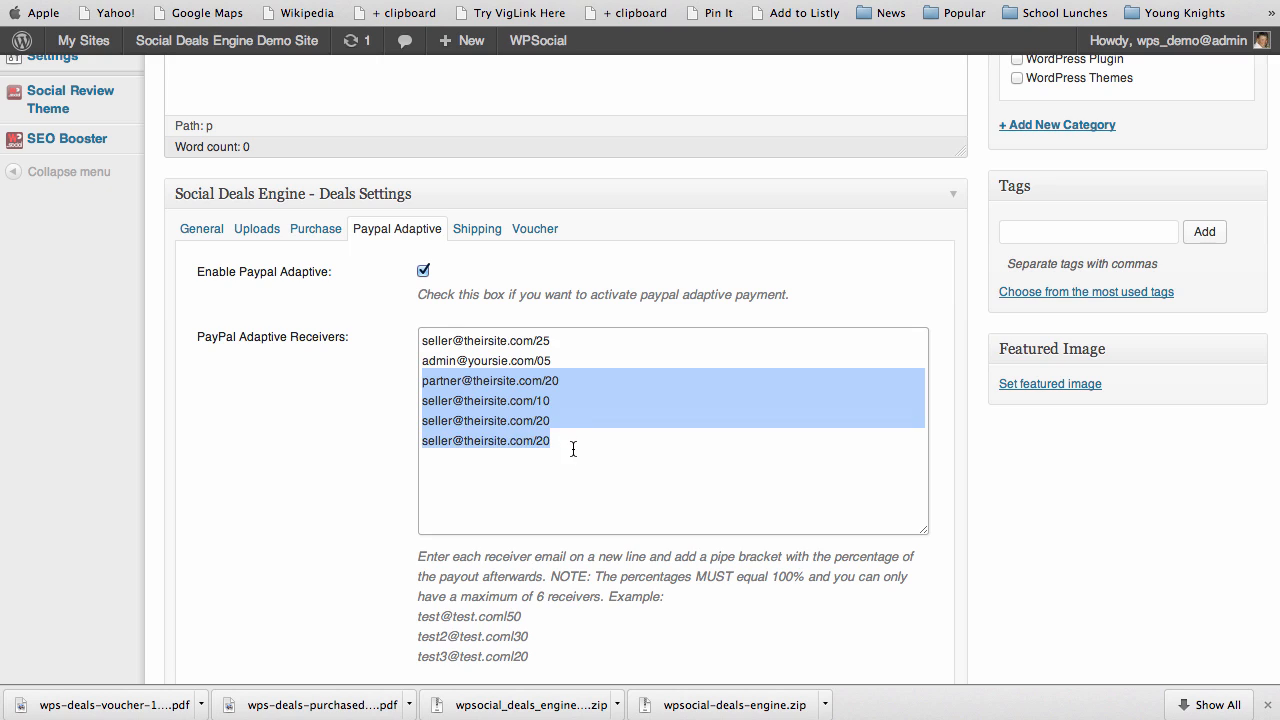
key(BackSpace)
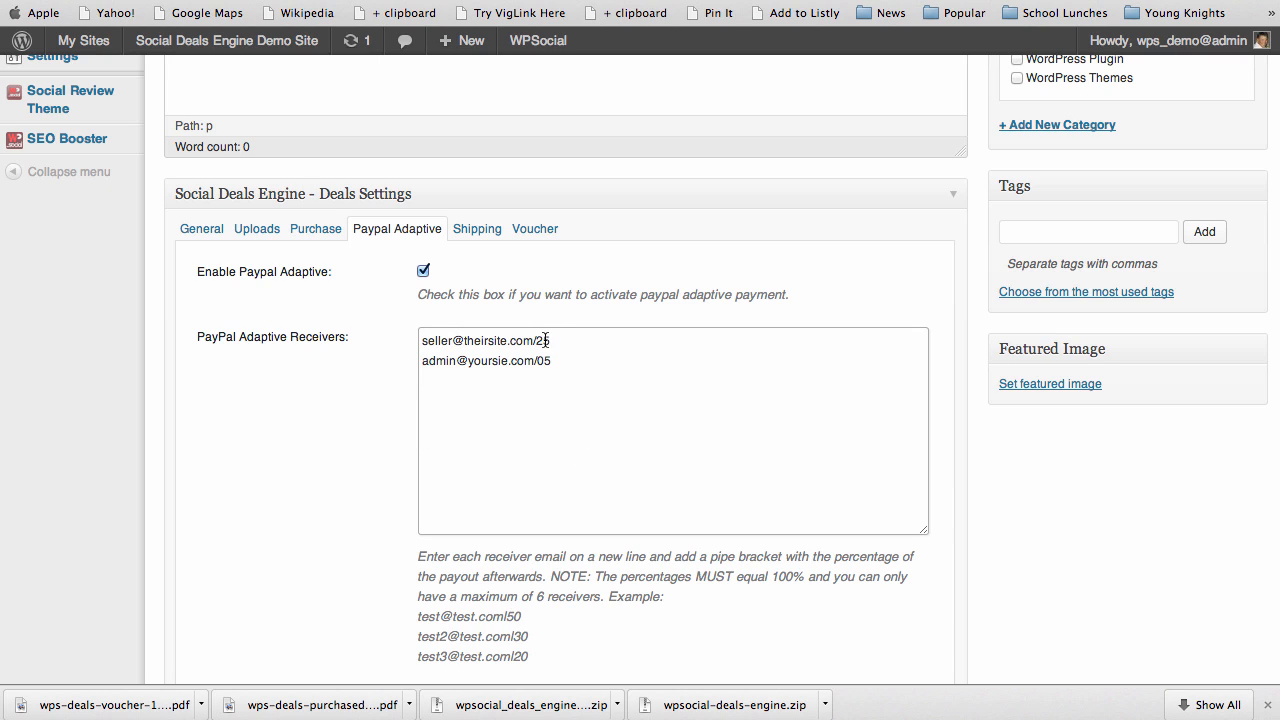
Change the first receiver's 25 to 95 and toggle the payment type between Chained and Parallel
drag(551, 341, 539, 341)
text(95)
scroll(396, 525, down, 3)
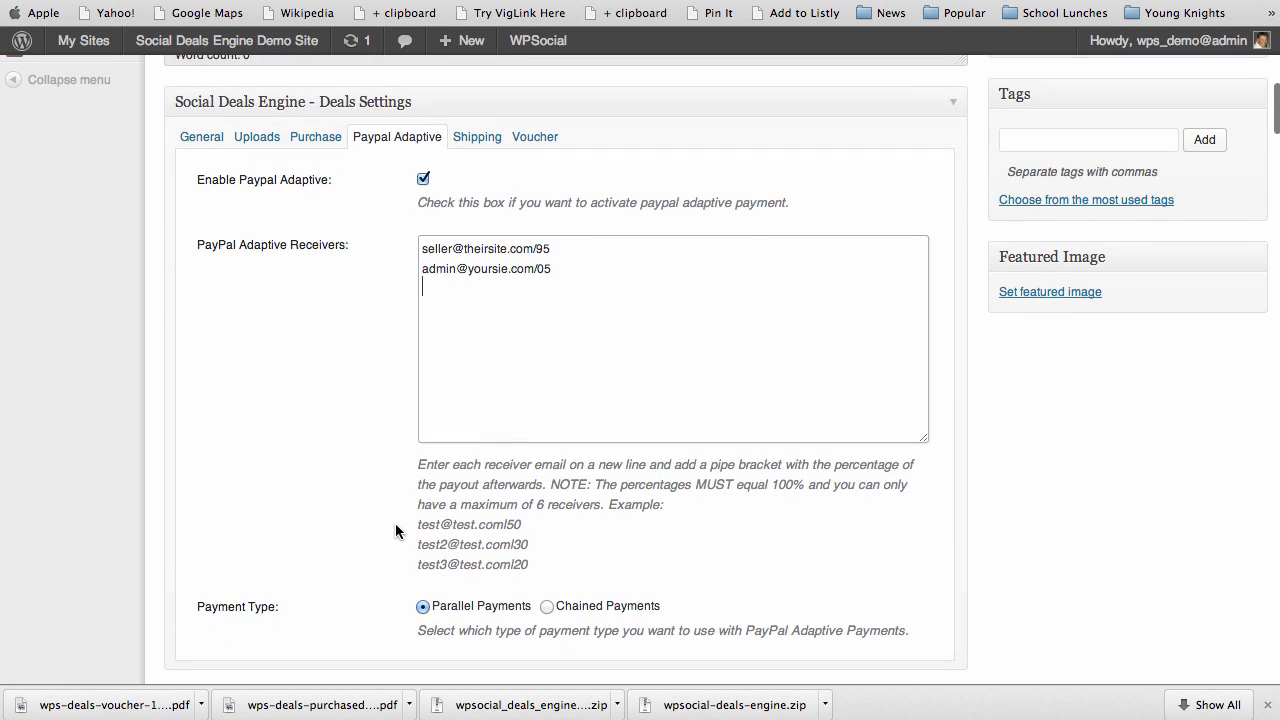
click(548, 609)
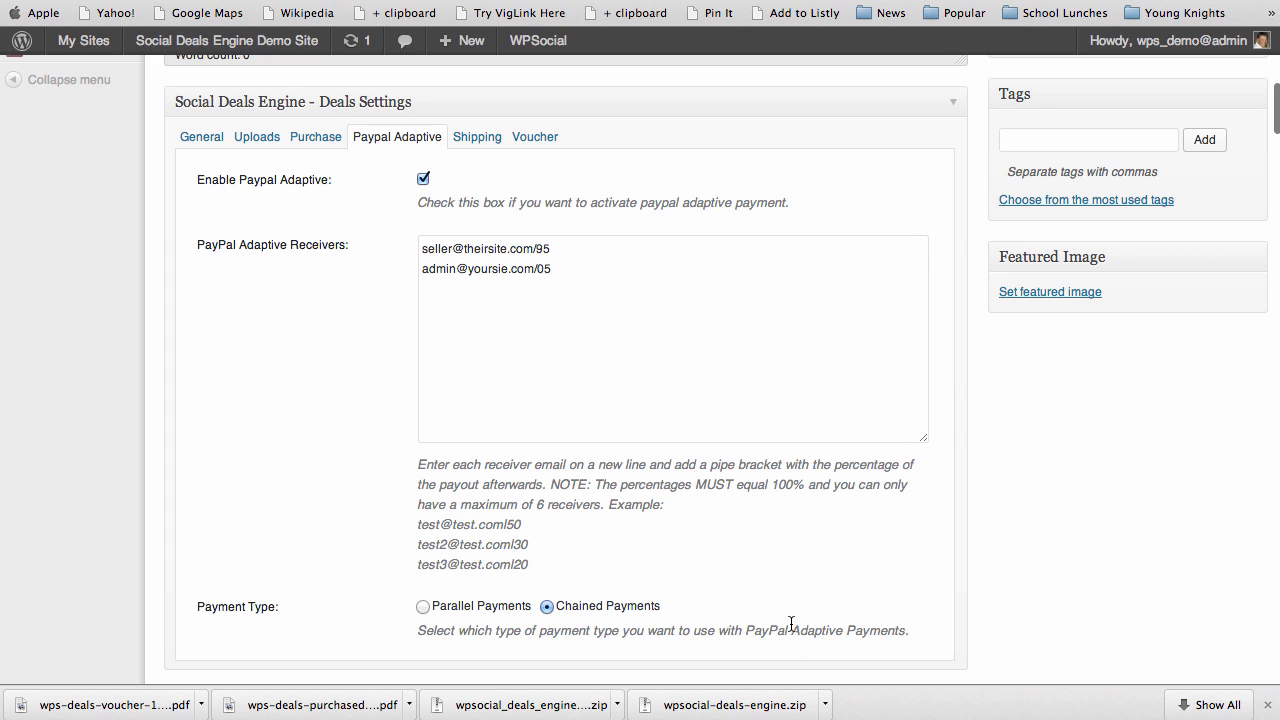
click(423, 607)
Set the deal's PayPal Adaptive payment type to Chained Payments
click(547, 607)
scroll(349, 477, down, 3)
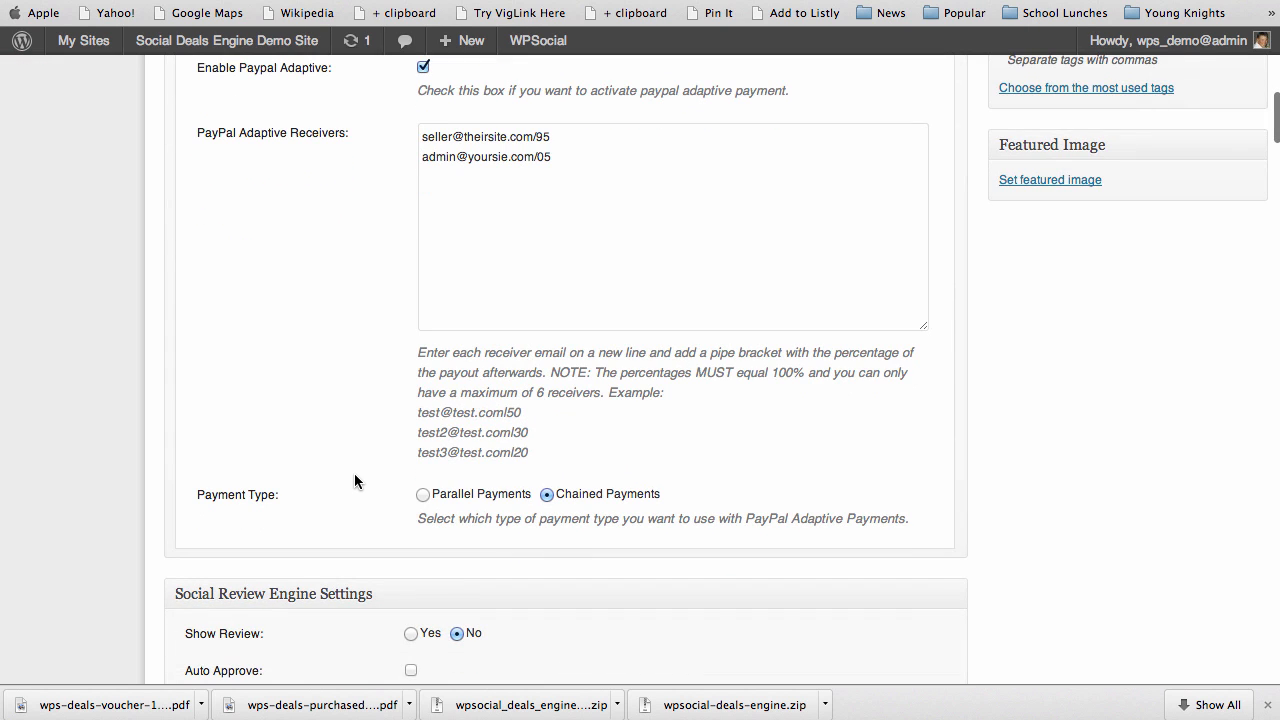
scroll(966, 517, up, 7)
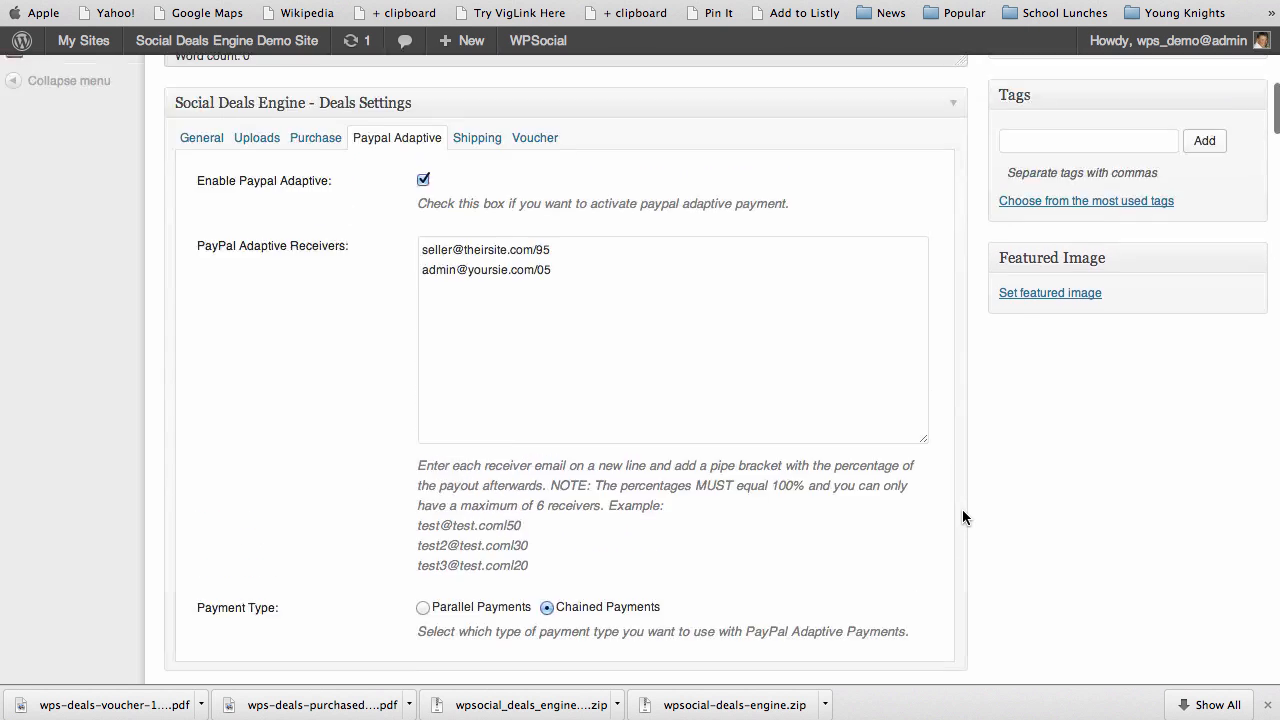
Look through the deal's General tab fields on the blank Add New Deal form
click(189, 286)
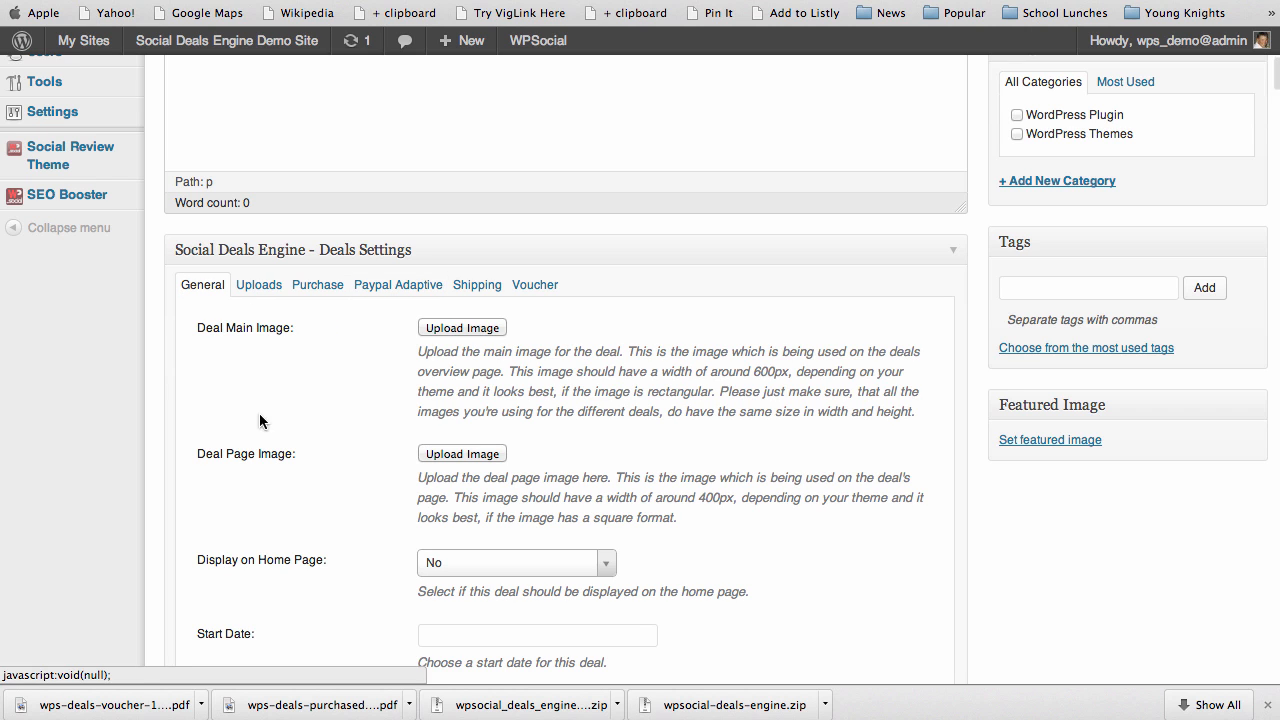
scroll(393, 575, down, 7)
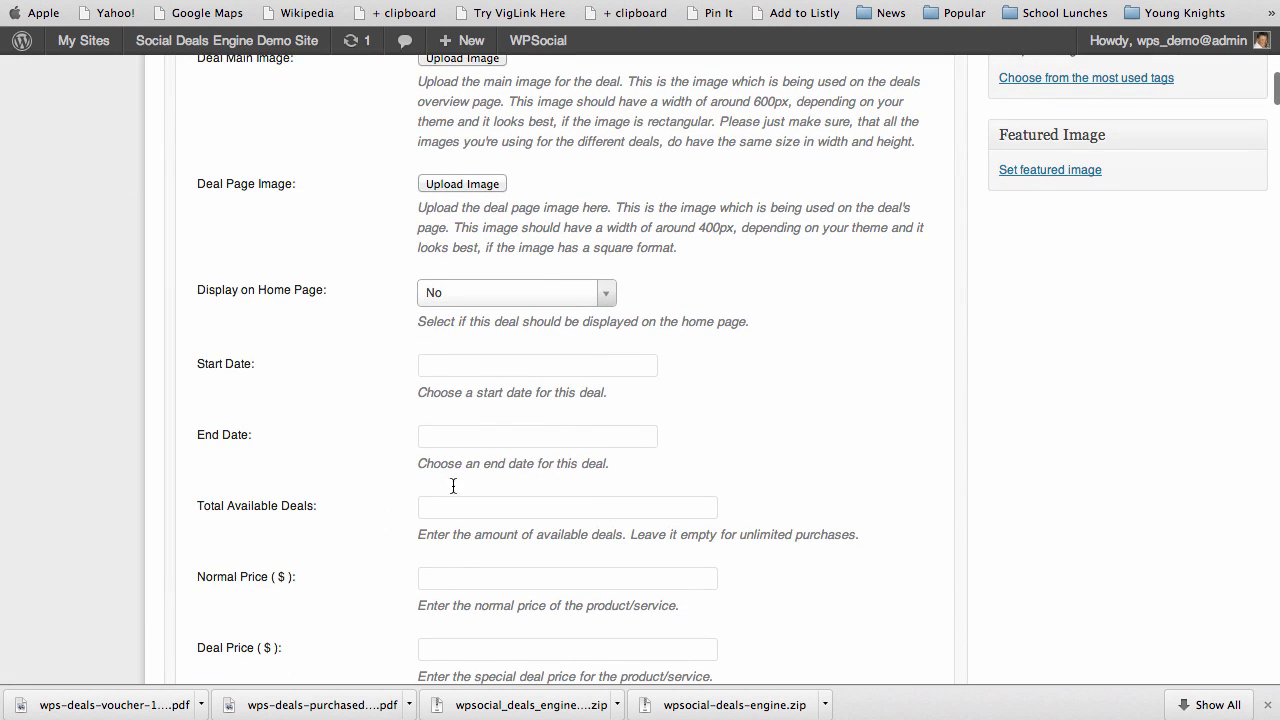
scroll(1017, 540, up, 10)
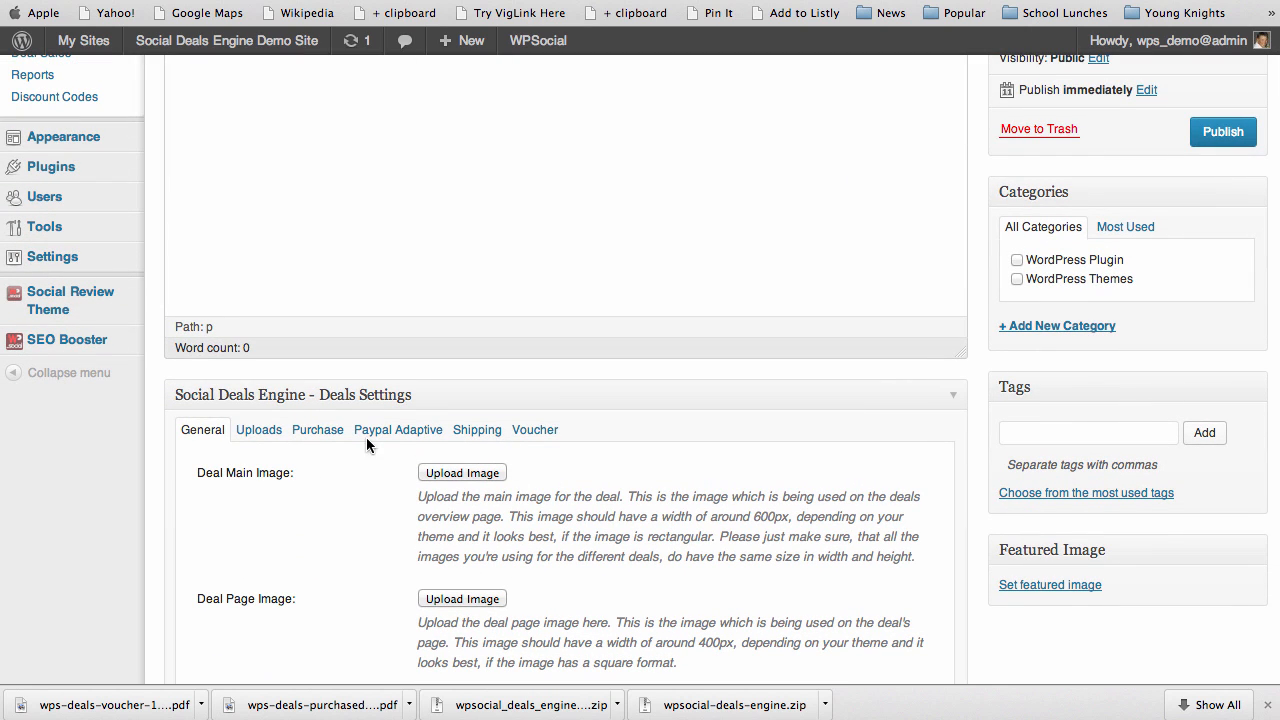
scroll(368, 528, down, 1)
scroll(368, 535, down, 3)
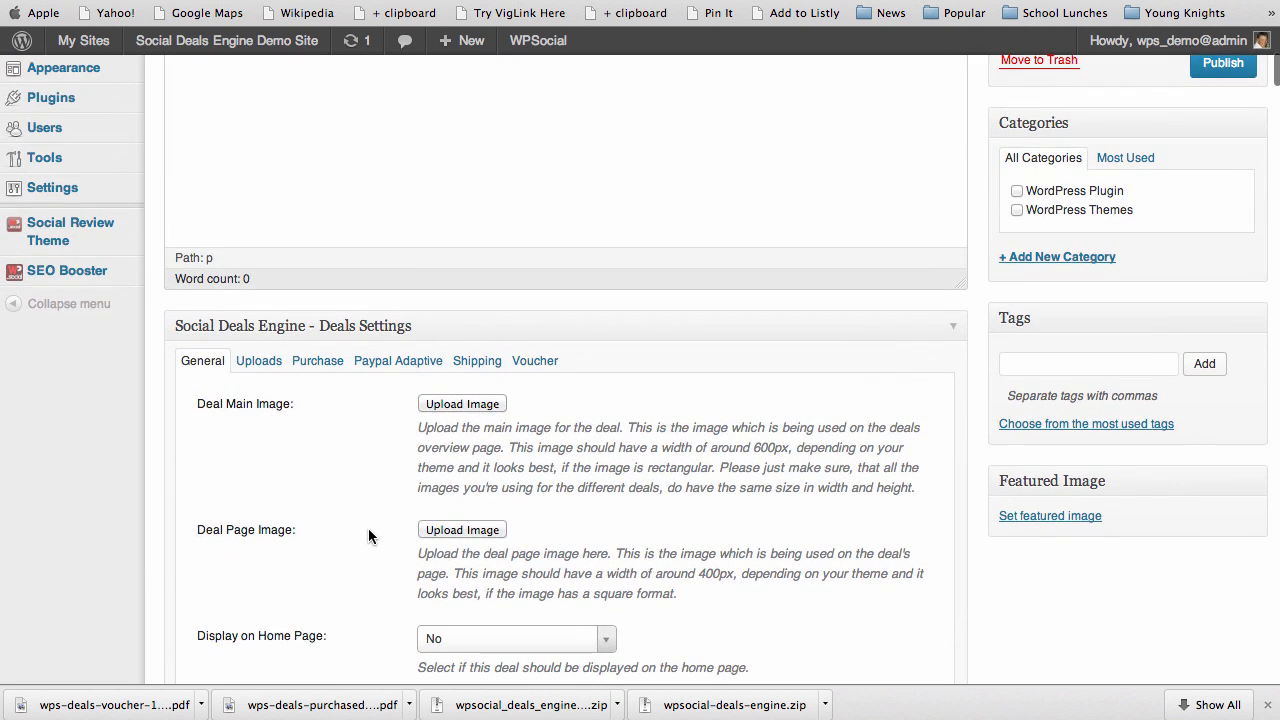
scroll(368, 535, down, 2)
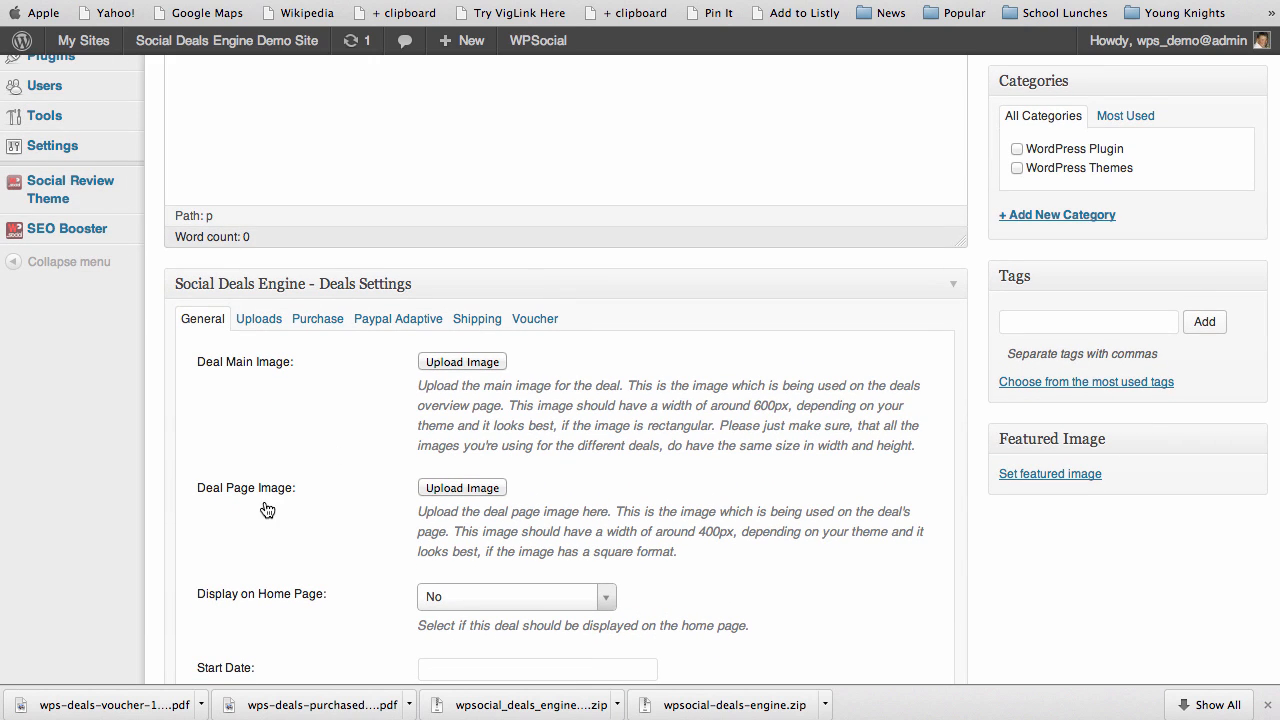
scroll(350, 501, down, 10)
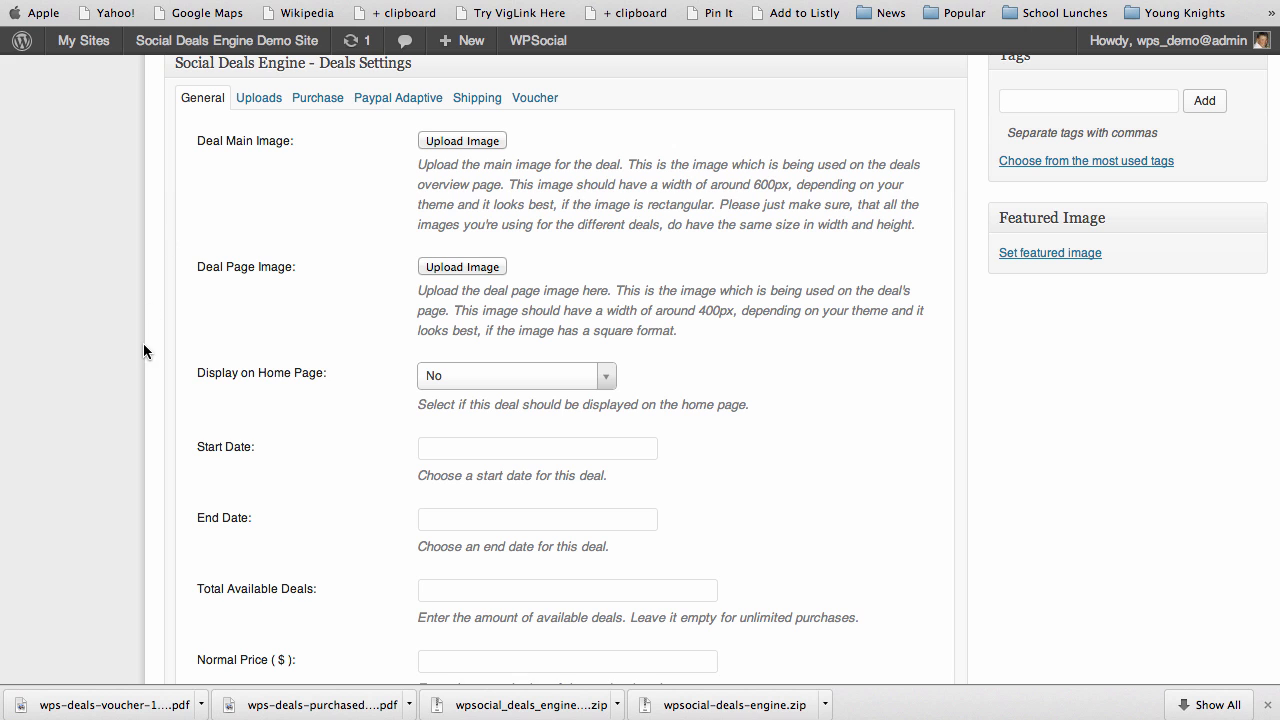
scroll(240, 283, up, 2)
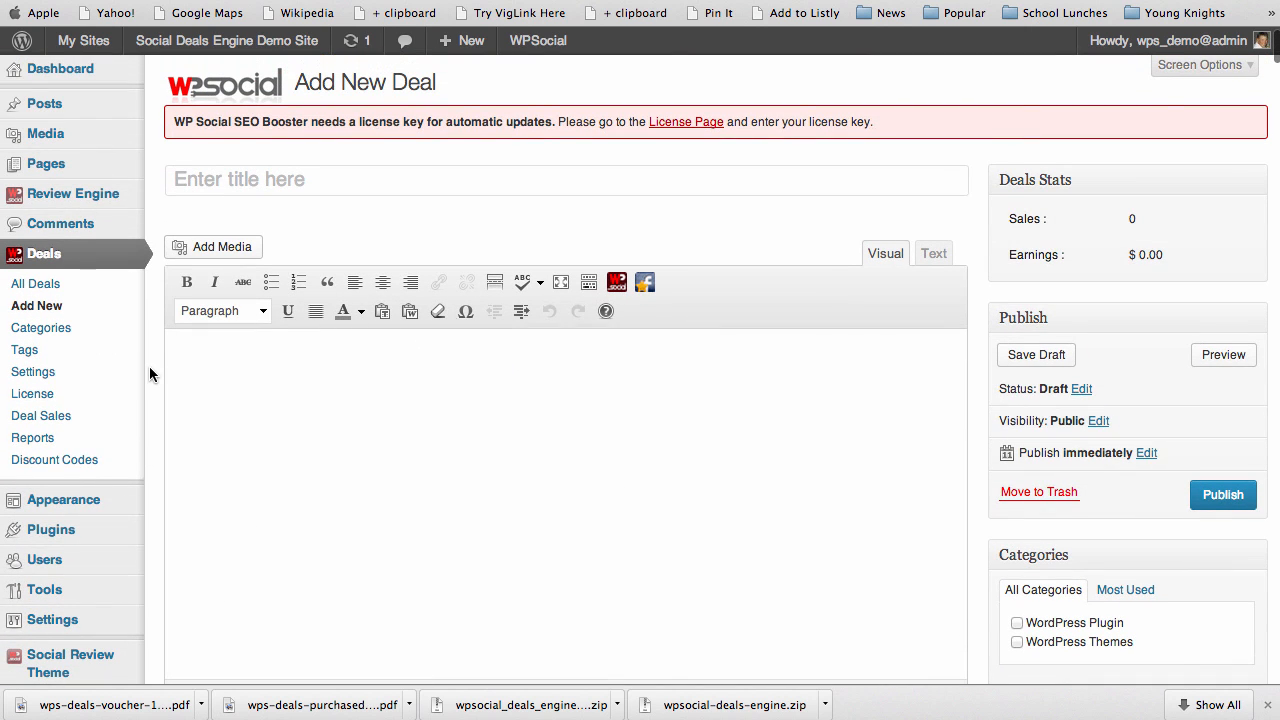